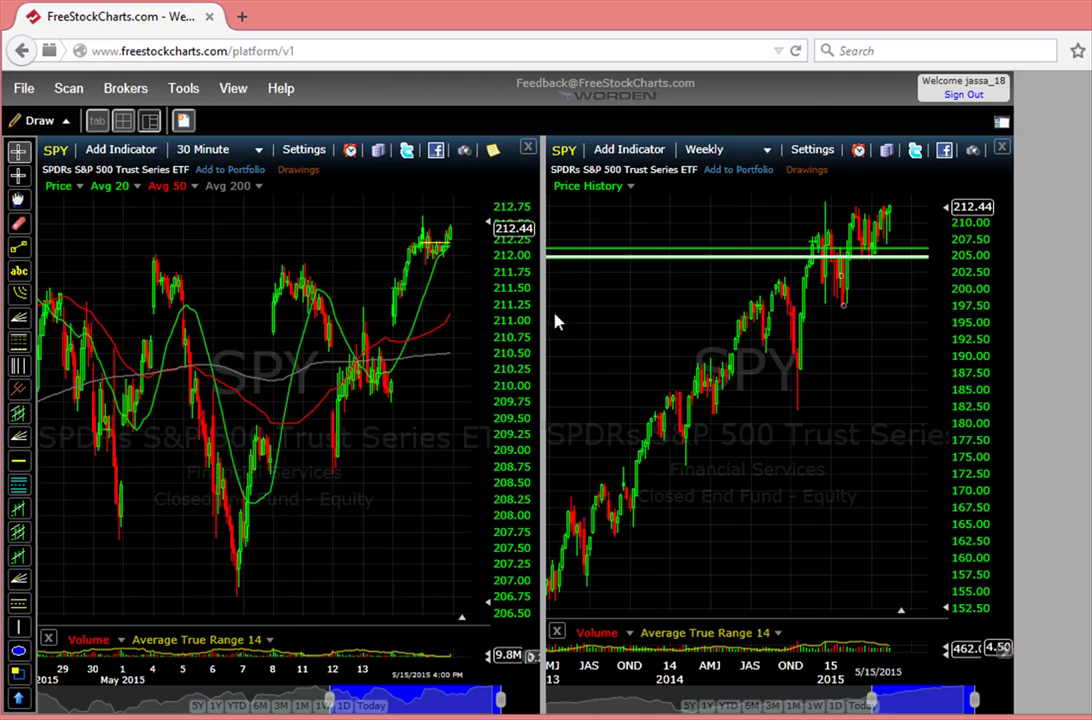
# Widen the weekly SPY chart across the window by dragging the chart splitter left.
pyautogui.click(300, 283)
pyautogui.click(731, 150)
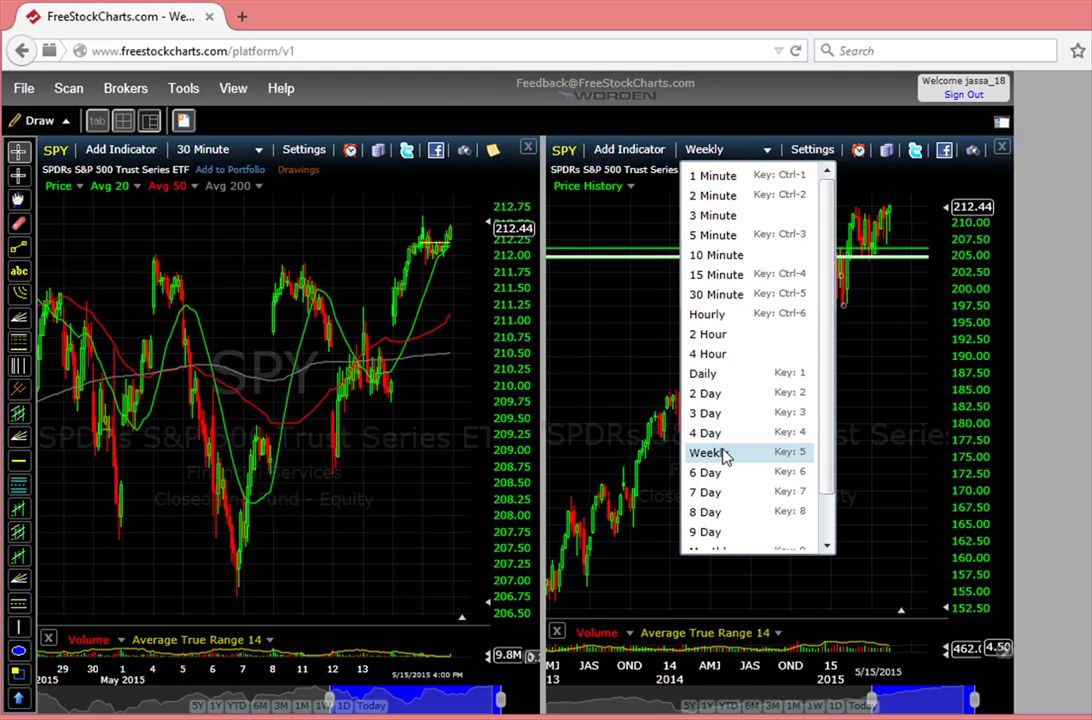
pyautogui.click(614, 382)
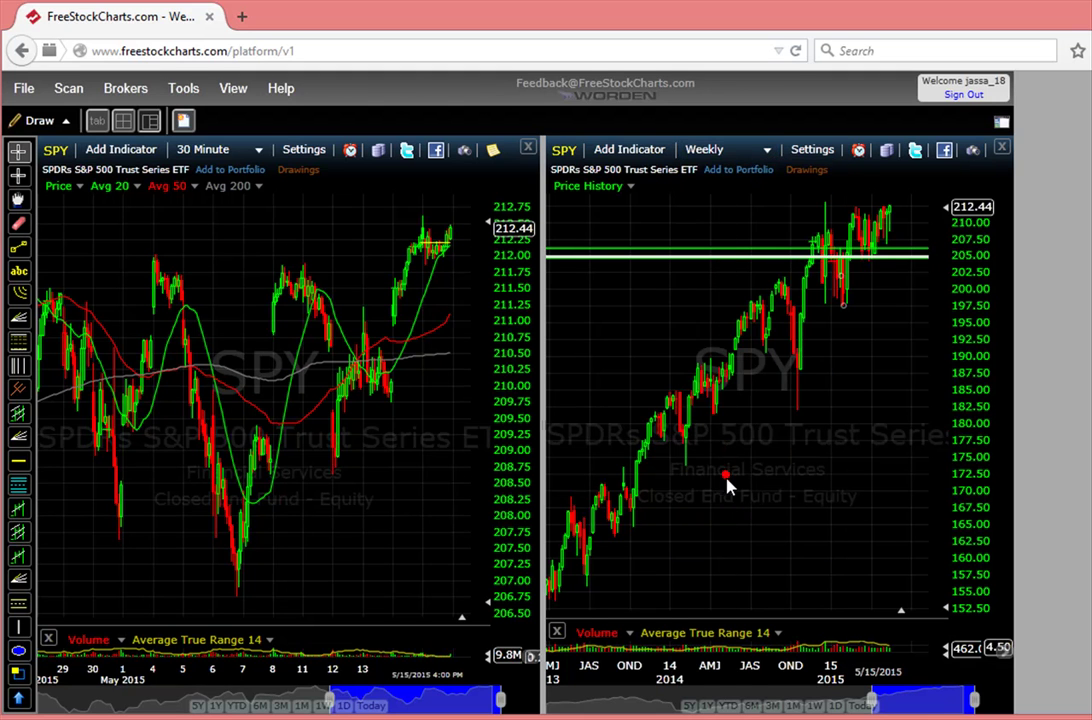
pyautogui.scroll(2, 736, 373)
pyautogui.scroll(2, 741, 263)
pyautogui.moveTo(543, 420); pyautogui.dragTo(112, 345)
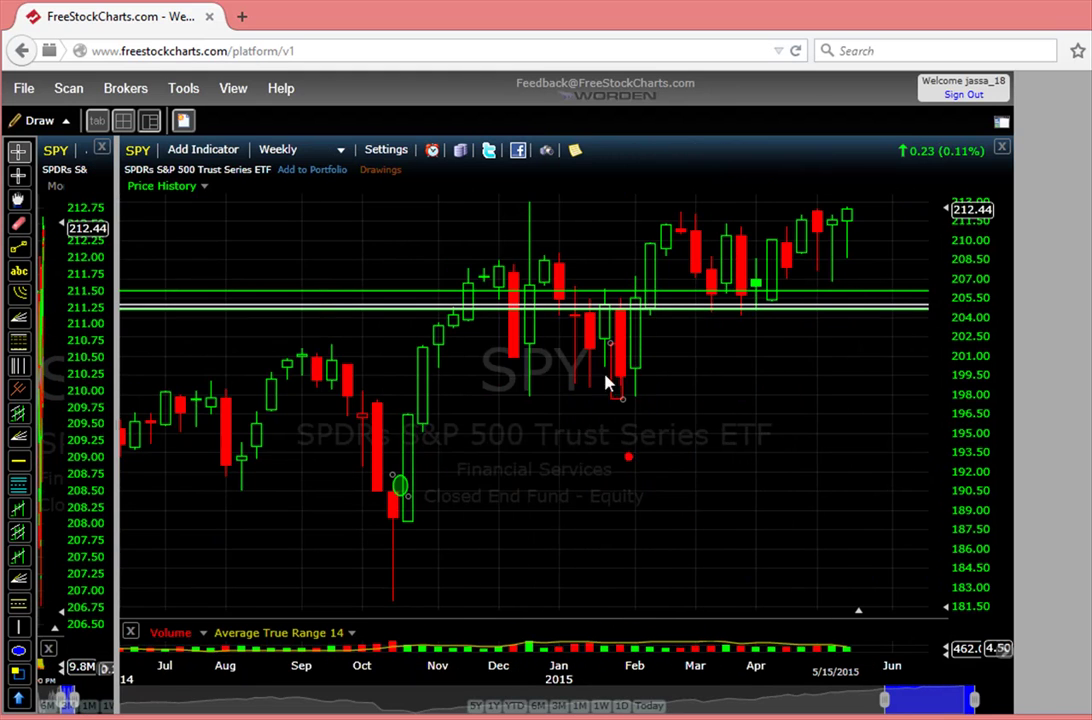
pyautogui.scroll(-2, 575, 451)
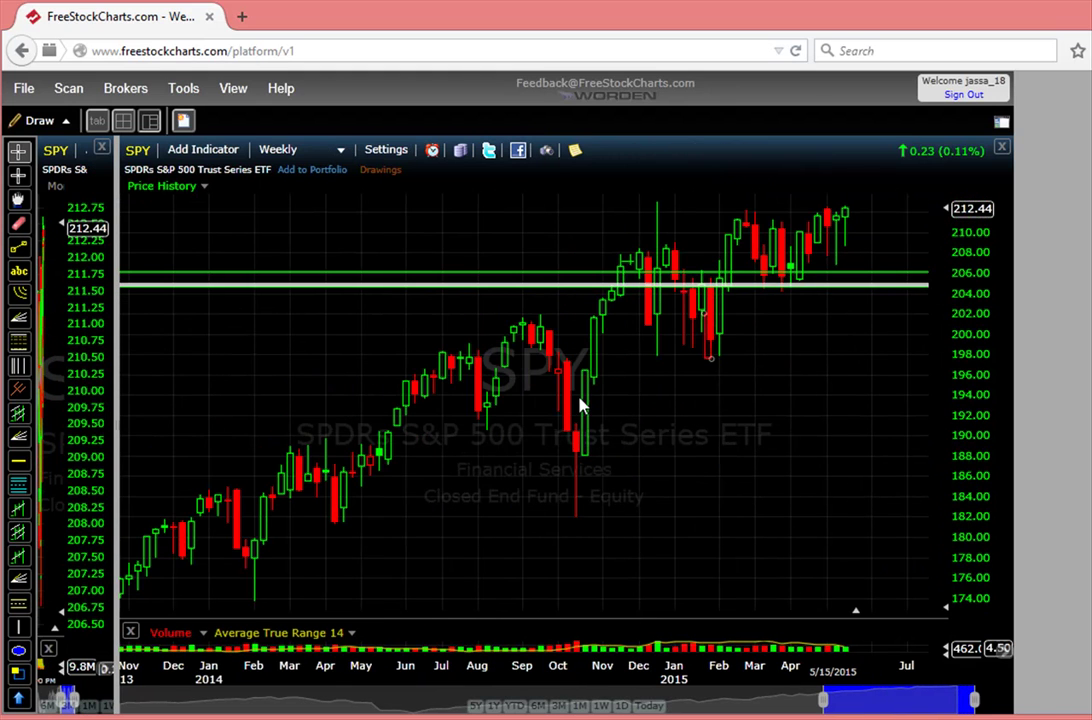
# Switch the SPY chart to daily bars spanning Dec 2014 to Jun 2015 and list indicators.
pyautogui.click(283, 148)
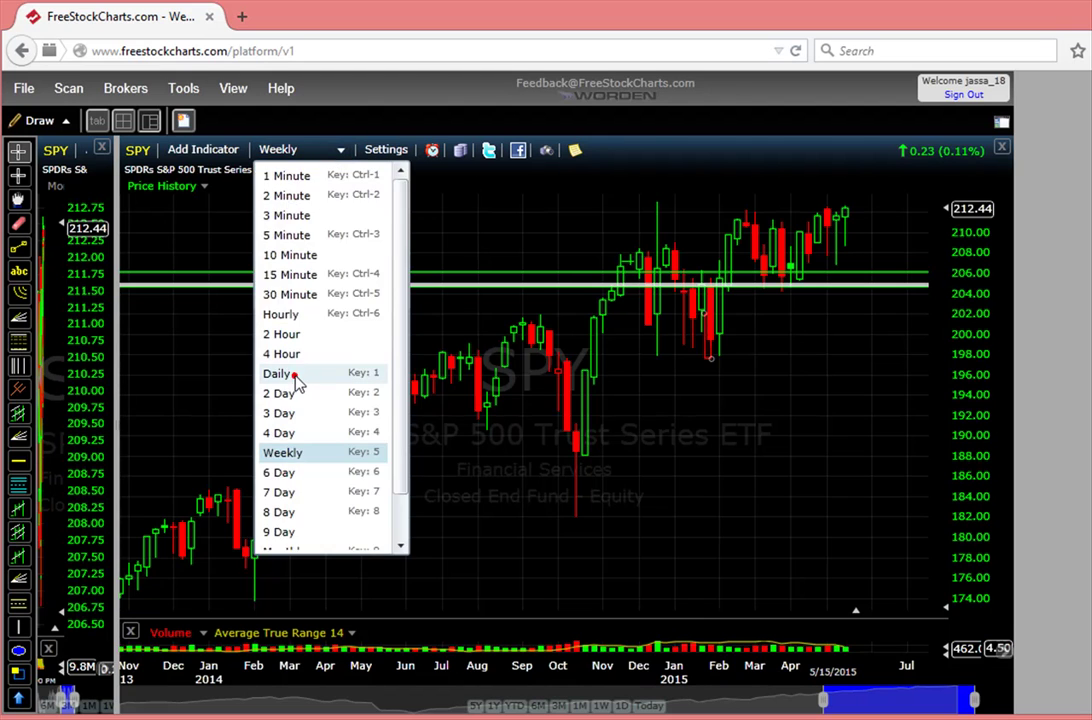
pyautogui.click(295, 380)
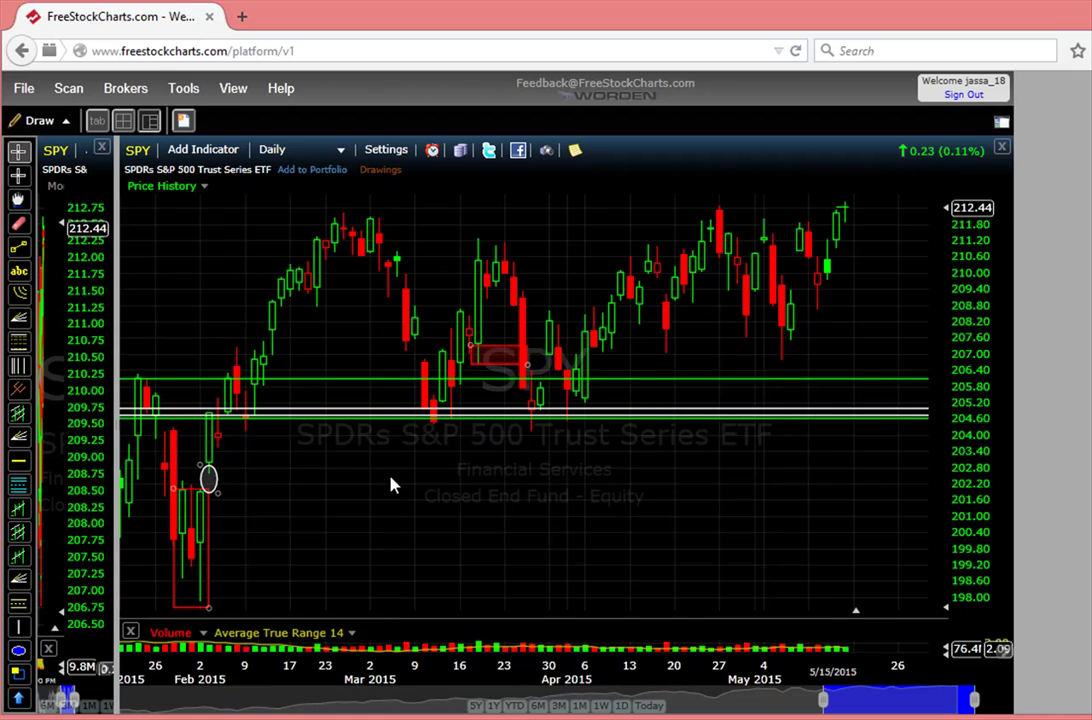
pyautogui.scroll(-3, 391, 483)
pyautogui.click(600, 483)
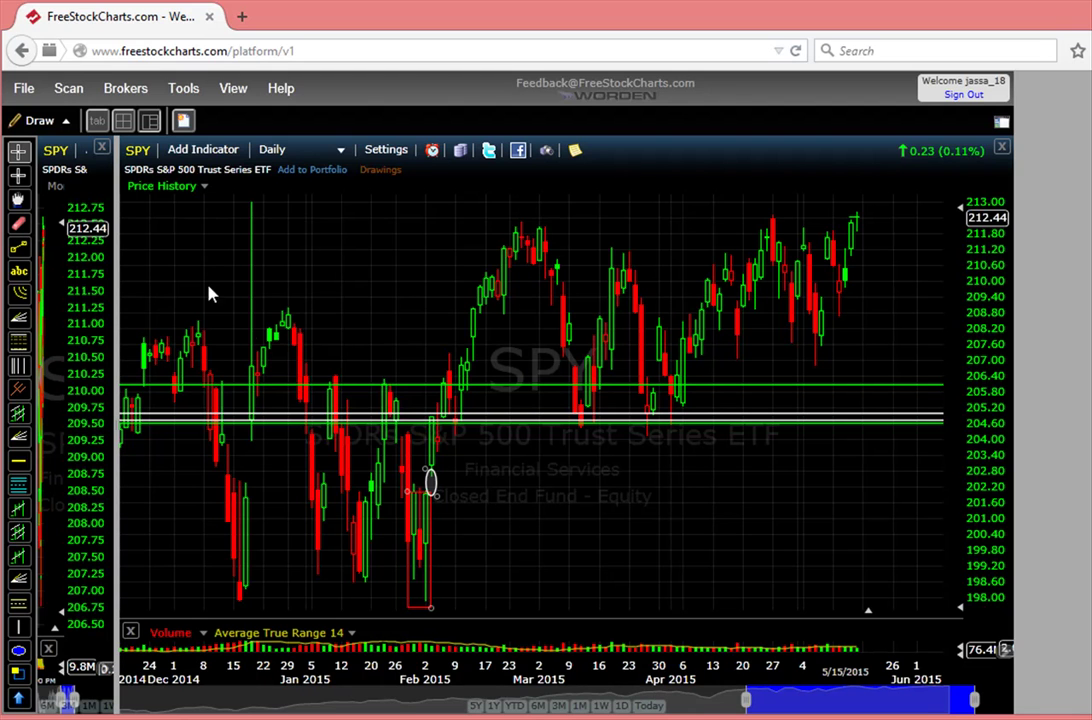
pyautogui.click(180, 150)
pyautogui.moveTo(441, 243); pyautogui.dragTo(439, 178)
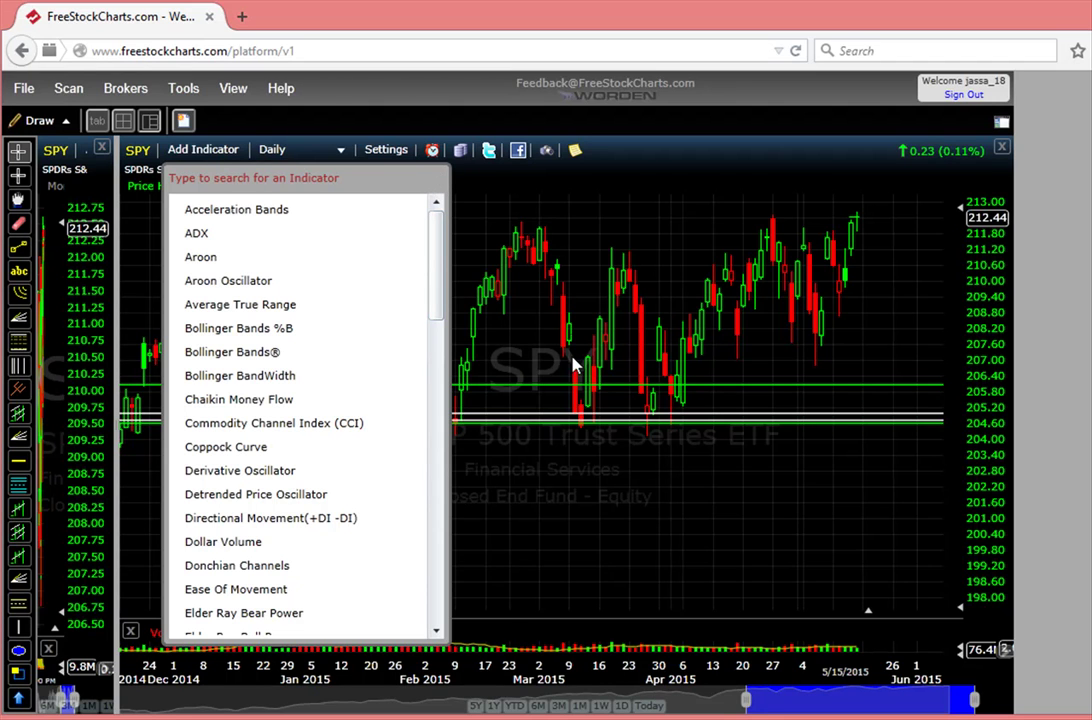
# Close the indicator list and bring up the chart Settings menu.
pyautogui.click(586, 314)
pyautogui.click(380, 304)
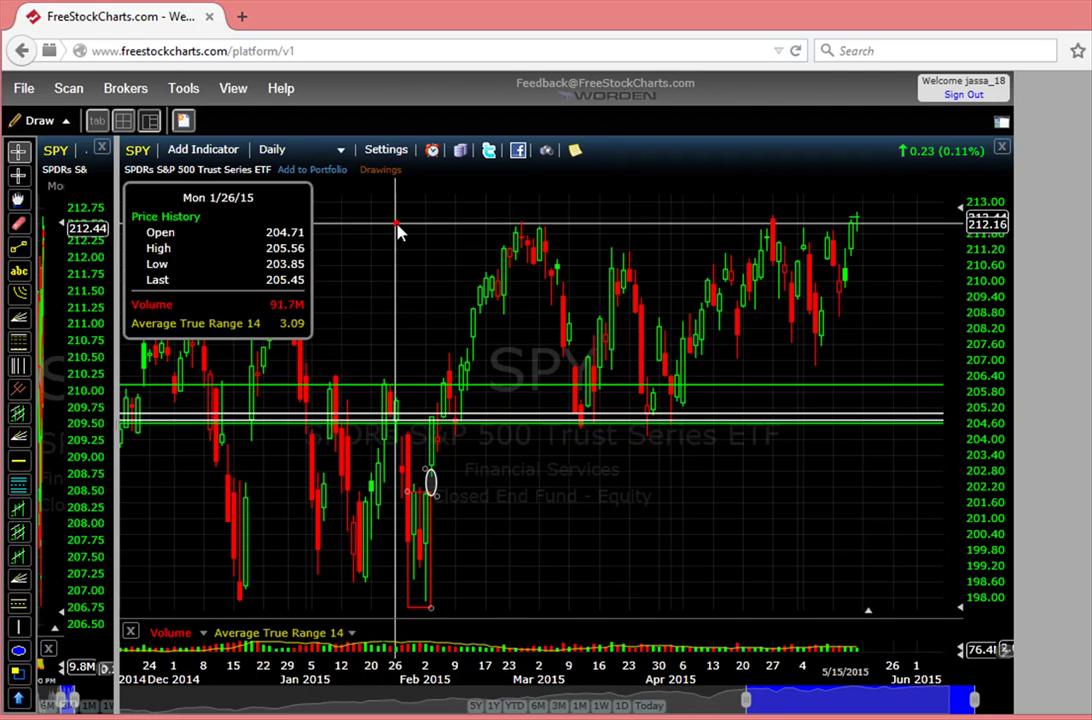
pyautogui.click(392, 151)
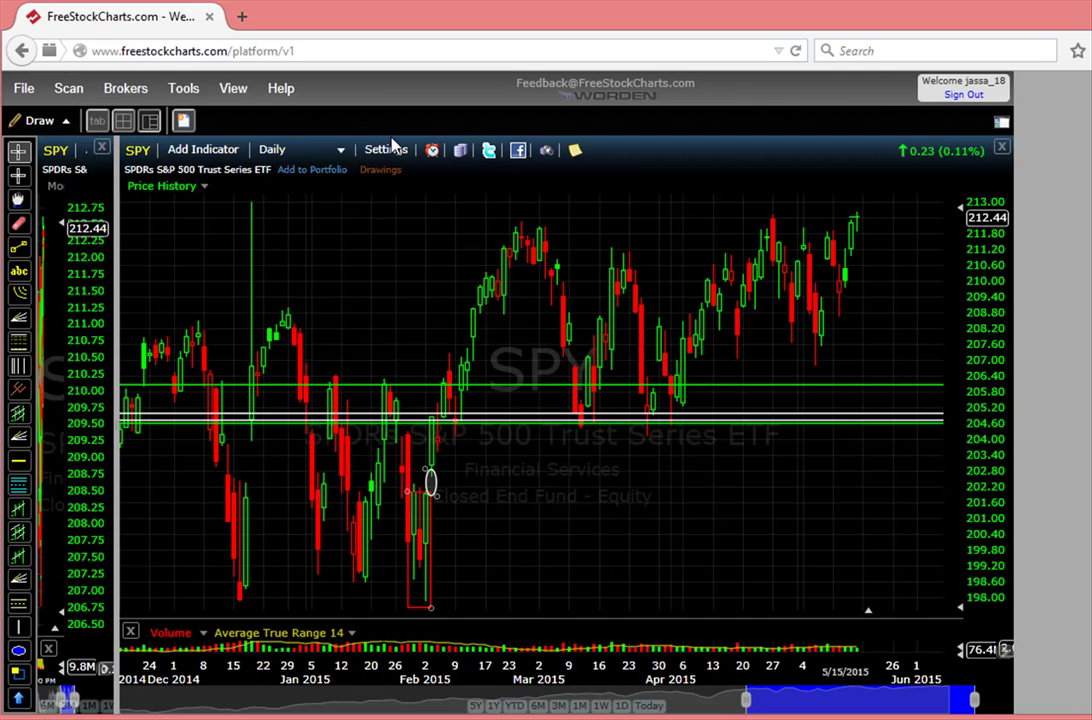
# Dismiss Settings, restore the wide 30-minute SPY chart, and show the watchlist and news panel.
pyautogui.click(529, 343)
pyautogui.moveTo(469, 287); pyautogui.dragTo(665, 297)
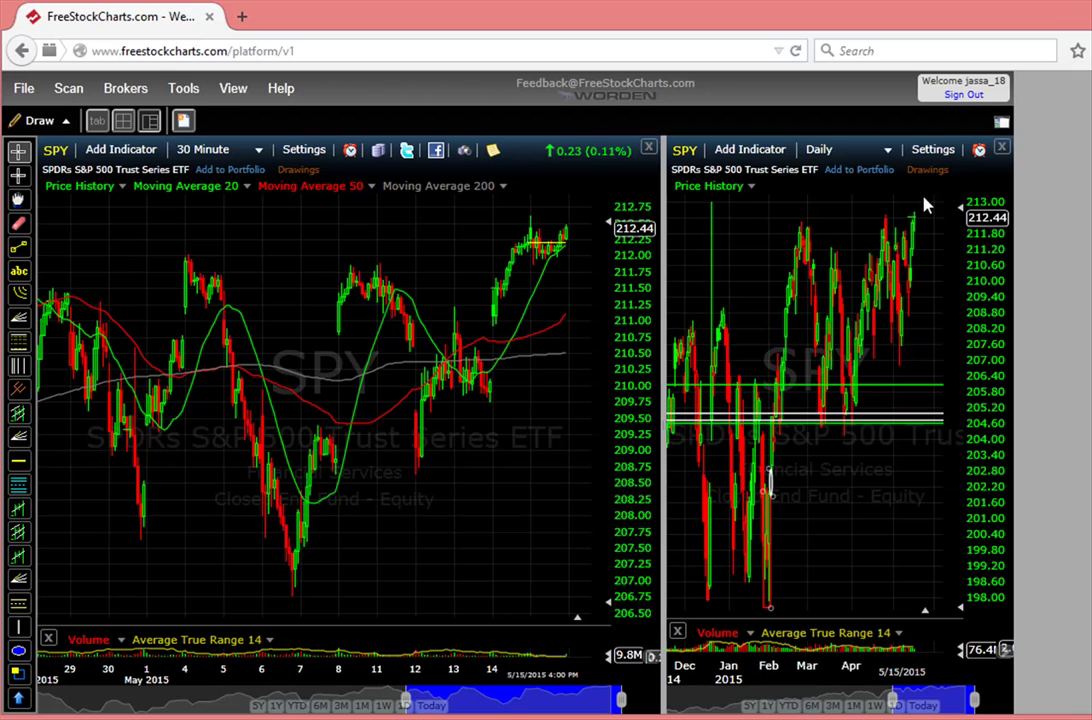
pyautogui.click(1001, 123)
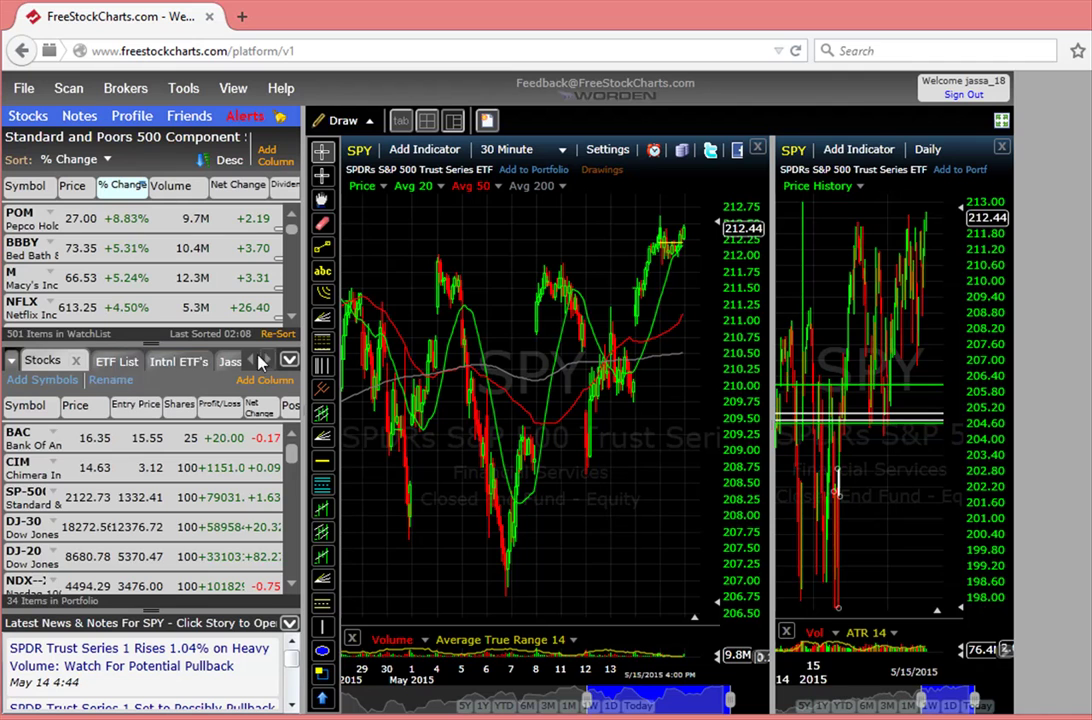
# Show the Intnl ETF's list starting with SPY and slightly narrow the watchlist panel.
pyautogui.click(172, 361)
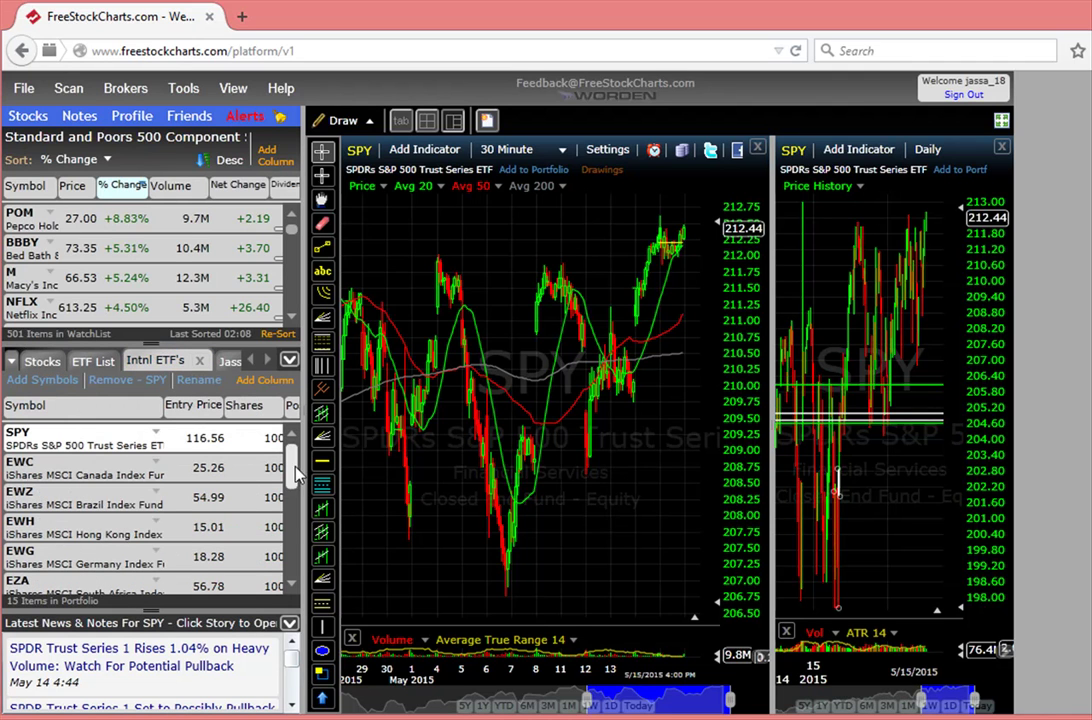
pyautogui.moveTo(292, 467); pyautogui.dragTo(307, 578)
pyautogui.scroll(5, 248, 440)
pyautogui.moveTo(298, 287); pyautogui.dragTo(293, 306)
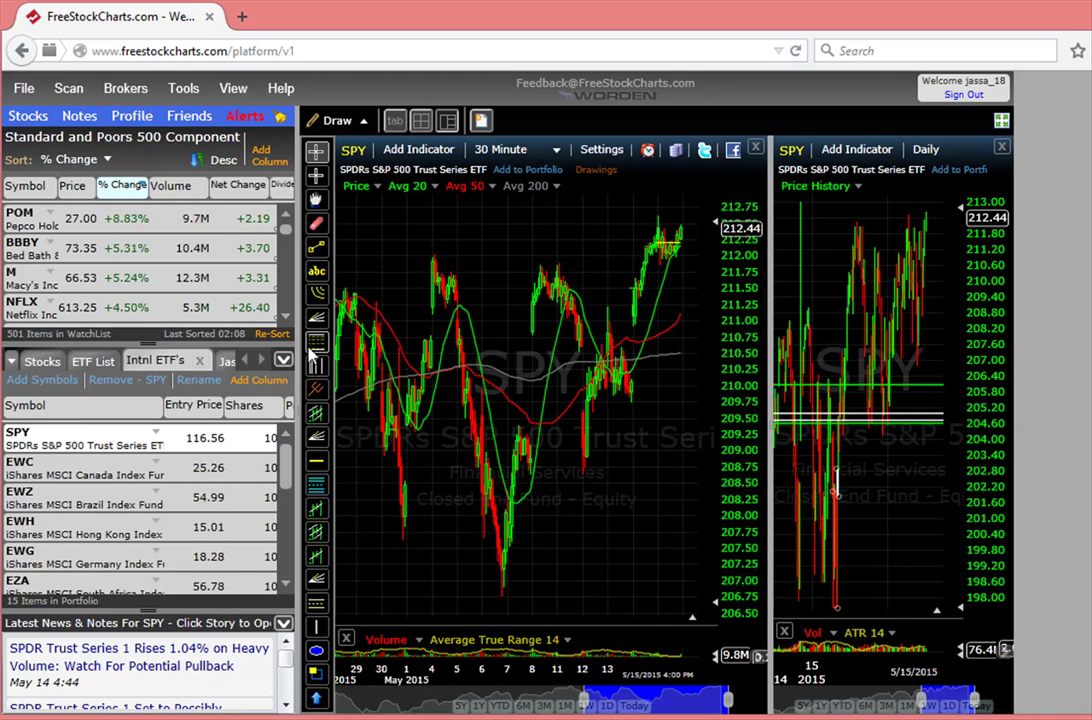
# Draw a rising trendline from the May 7 low and add a note reading 'test'.
pyautogui.click(316, 250)
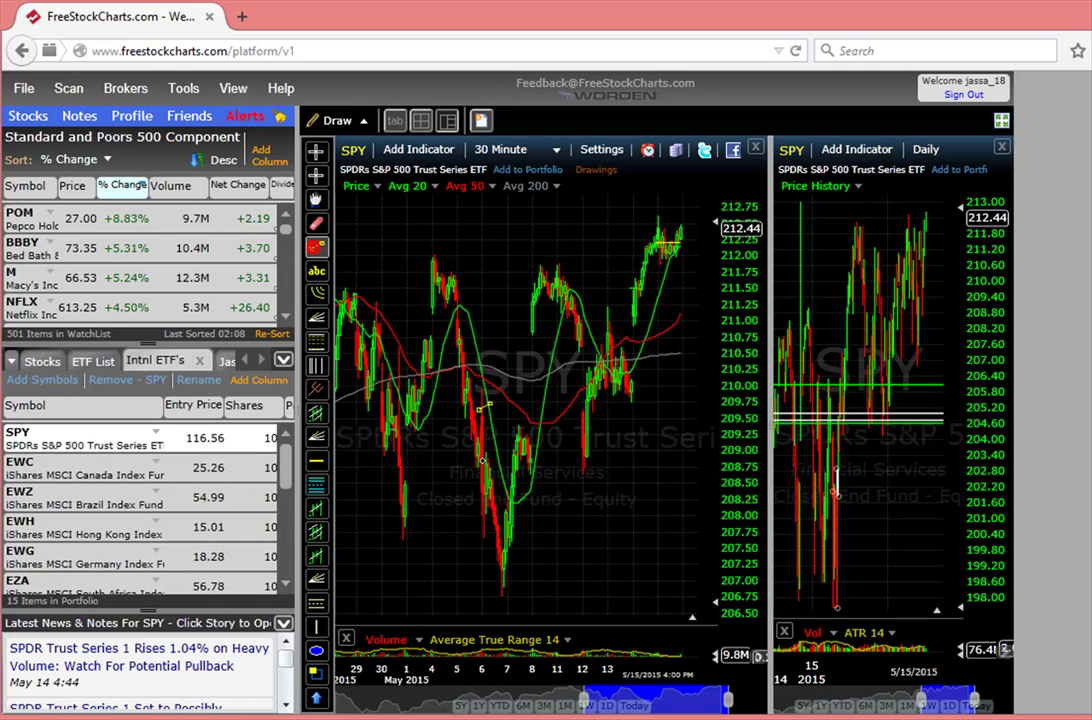
pyautogui.moveTo(502, 594); pyautogui.dragTo(670, 307)
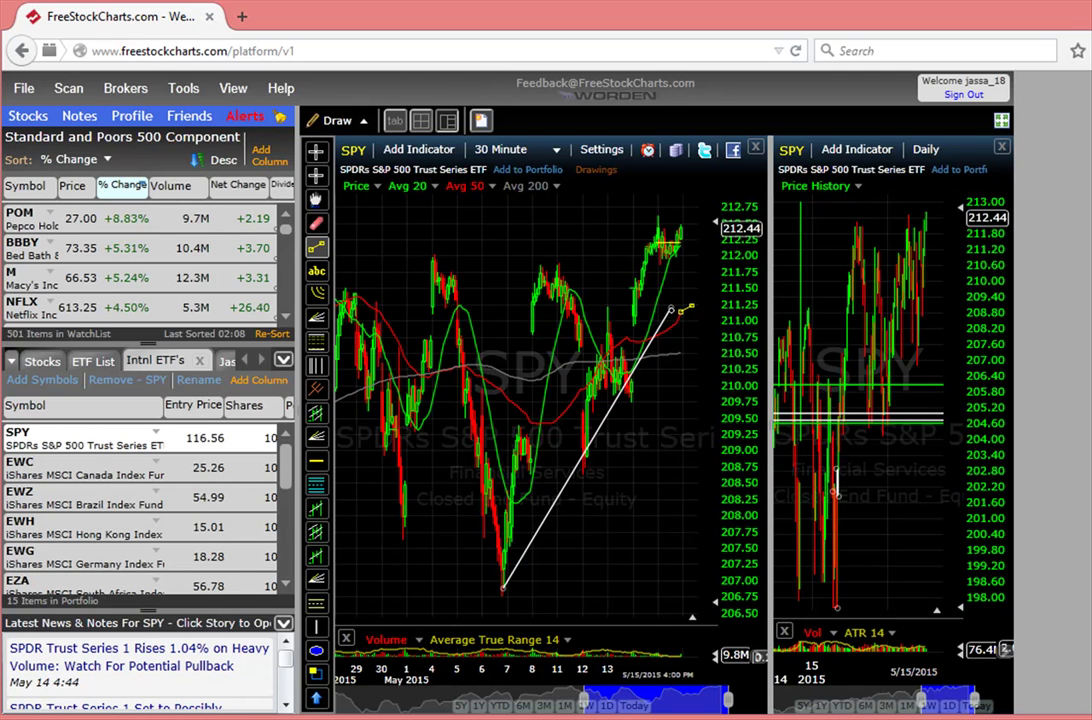
pyautogui.click(317, 276)
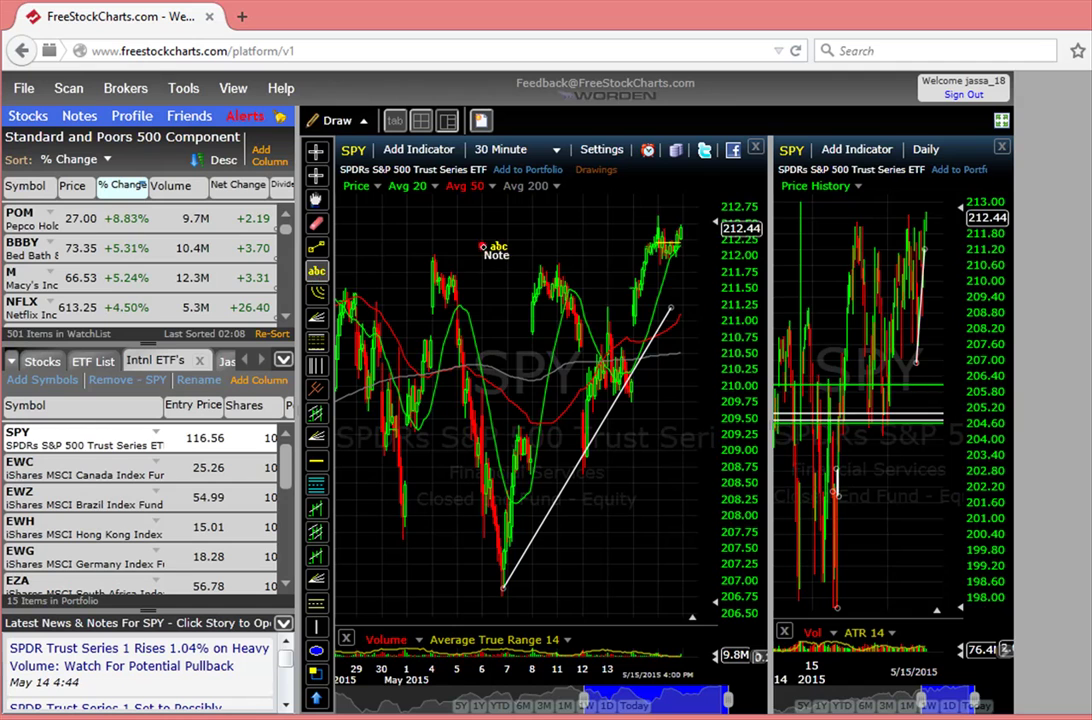
pyautogui.click(498, 262)
pyautogui.write('test')
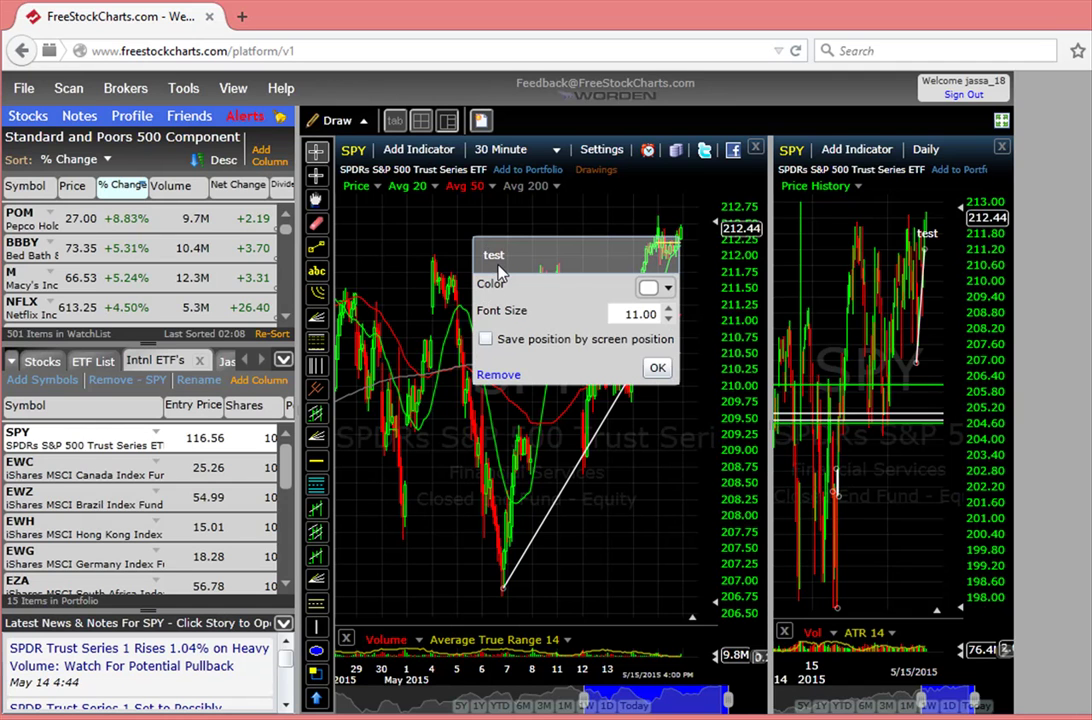
pyautogui.click(422, 211)
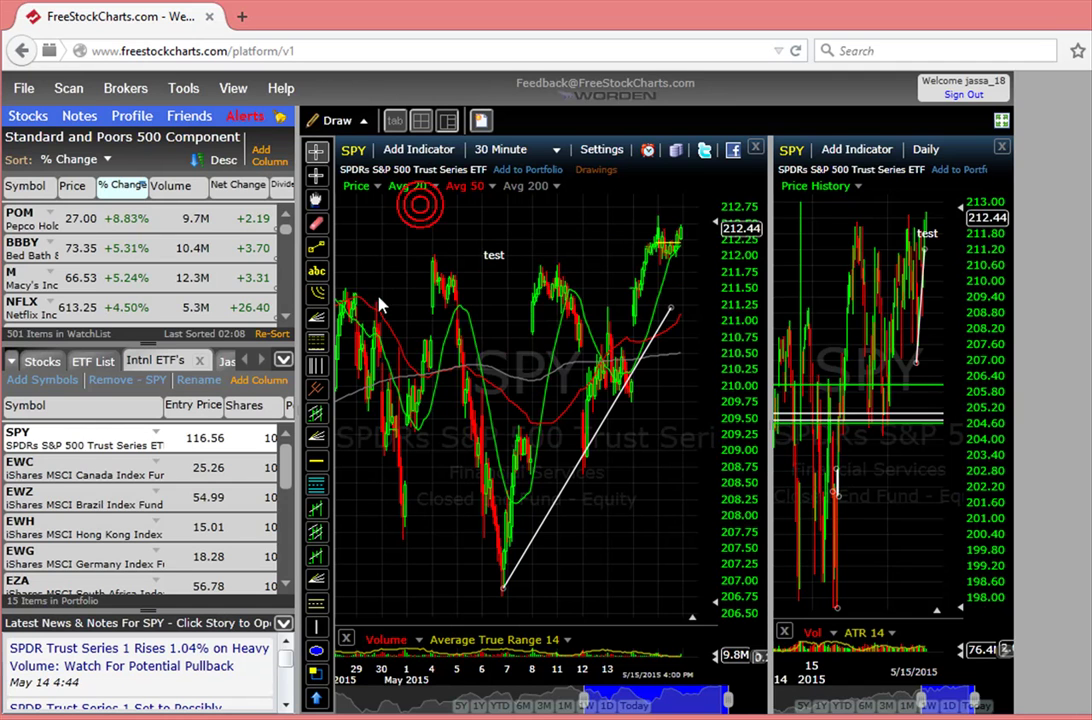
# Place a horizontal line near 209.40 on the 30-minute chart.
pyautogui.click(316, 461)
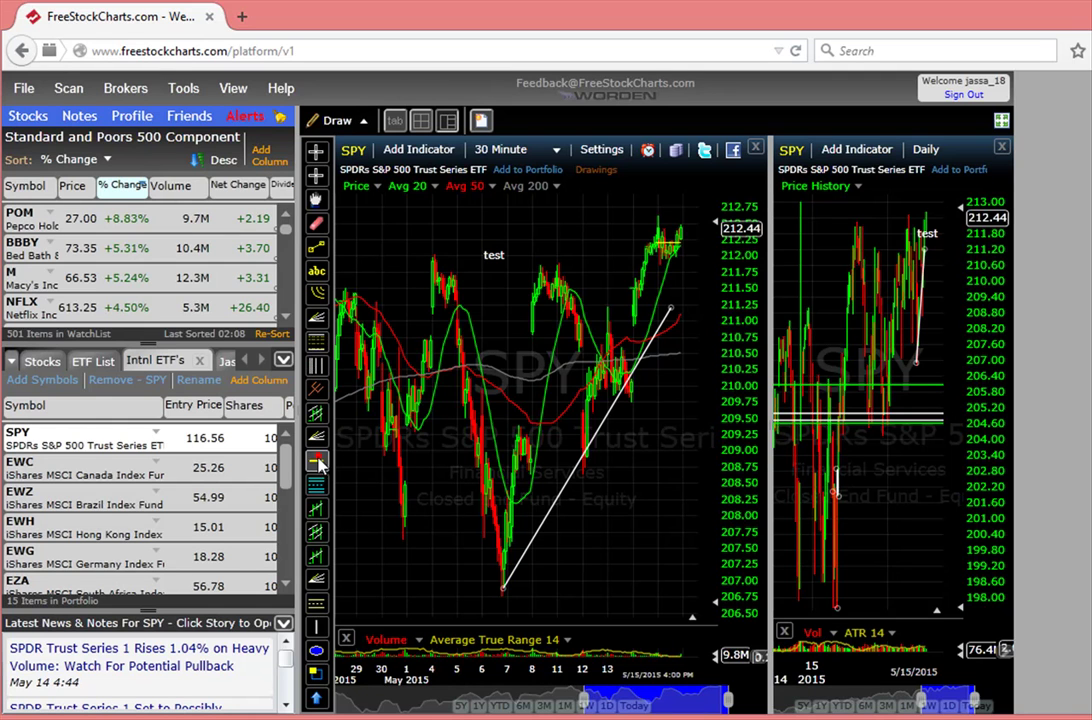
pyautogui.click(490, 428)
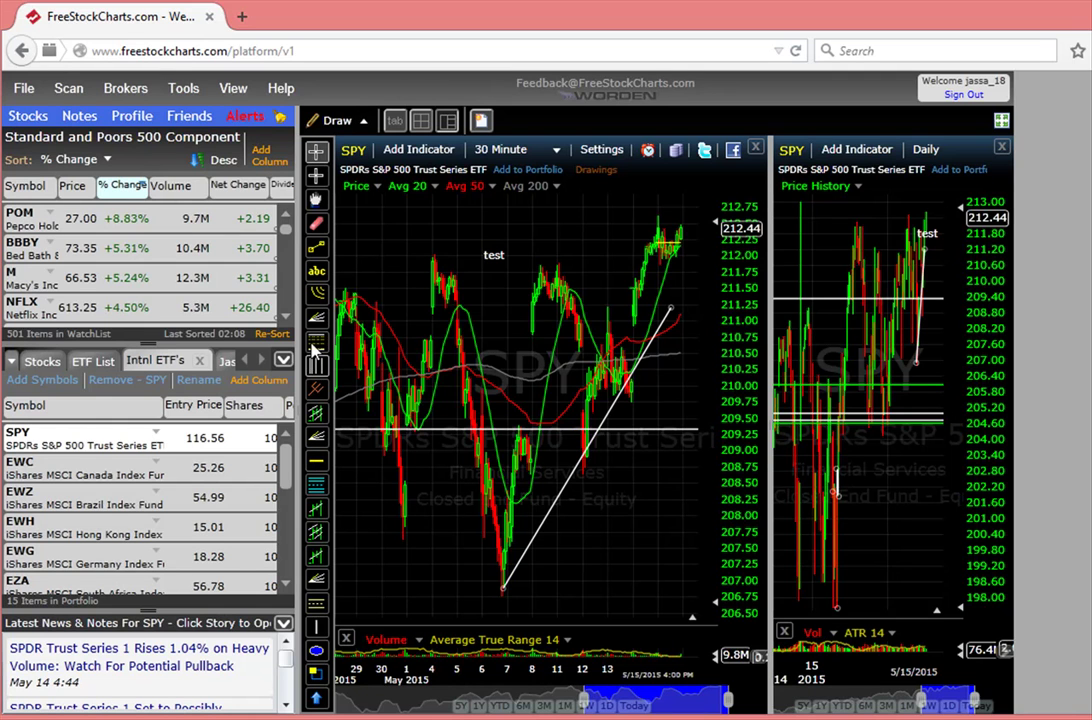
pyautogui.click(316, 484)
# Draw a red rectangle over the mid-May bars, then remove it.
pyautogui.click(316, 672)
pyautogui.moveTo(436, 397); pyautogui.dragTo(584, 549)
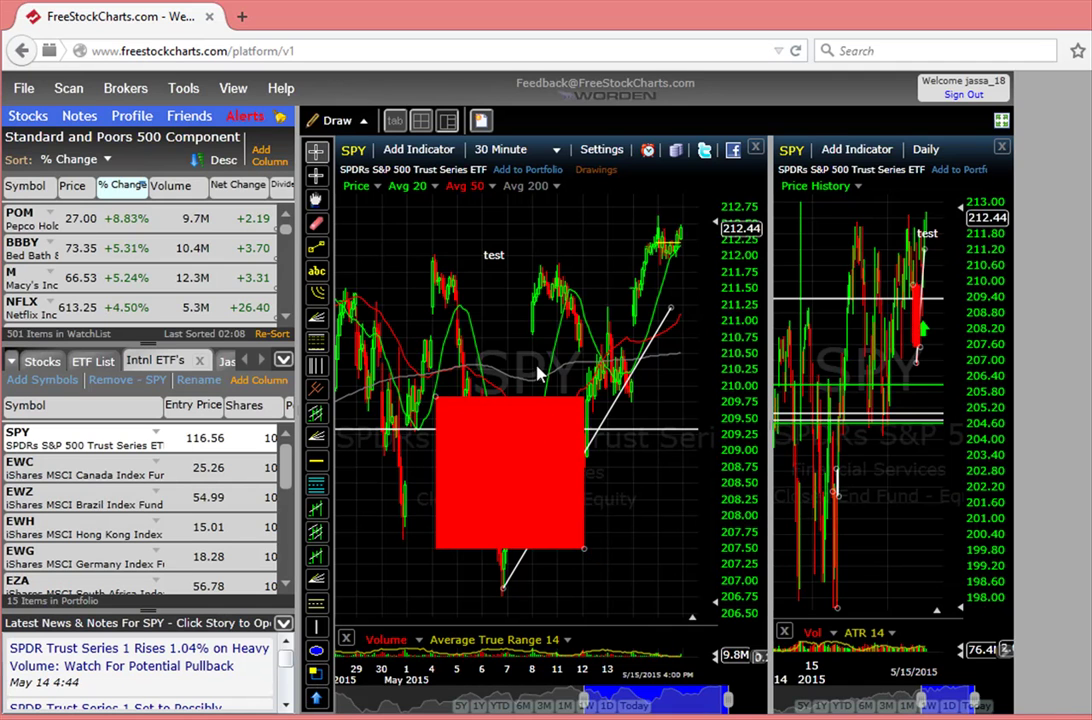
pyautogui.rightClick(530, 491)
pyautogui.click(585, 533)
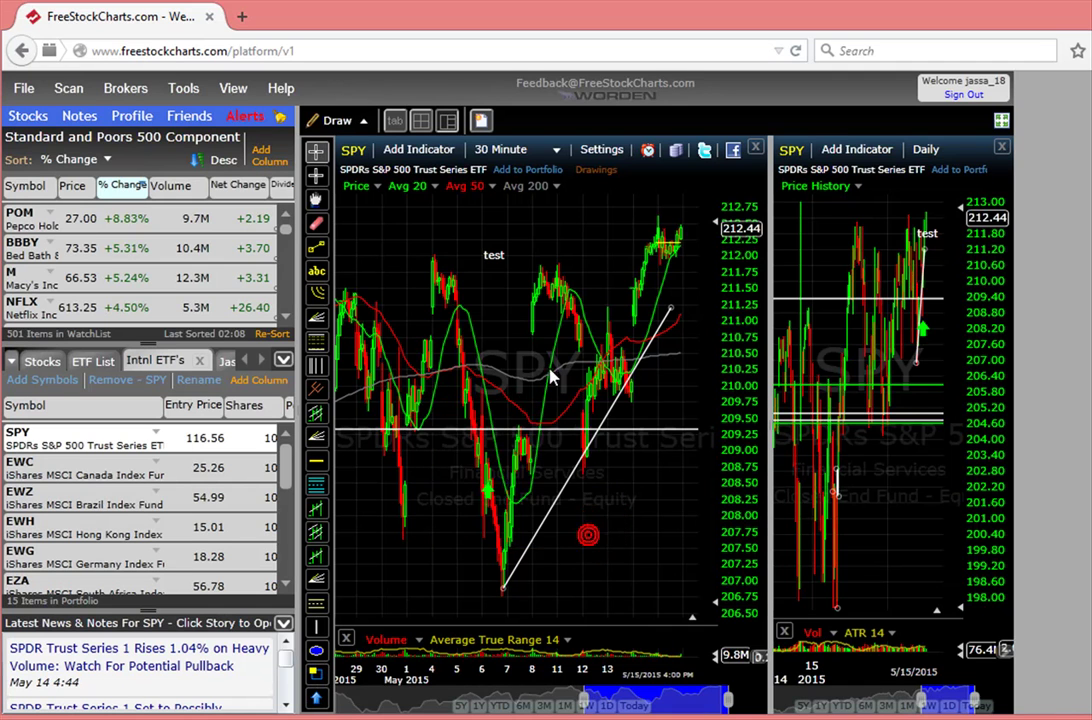
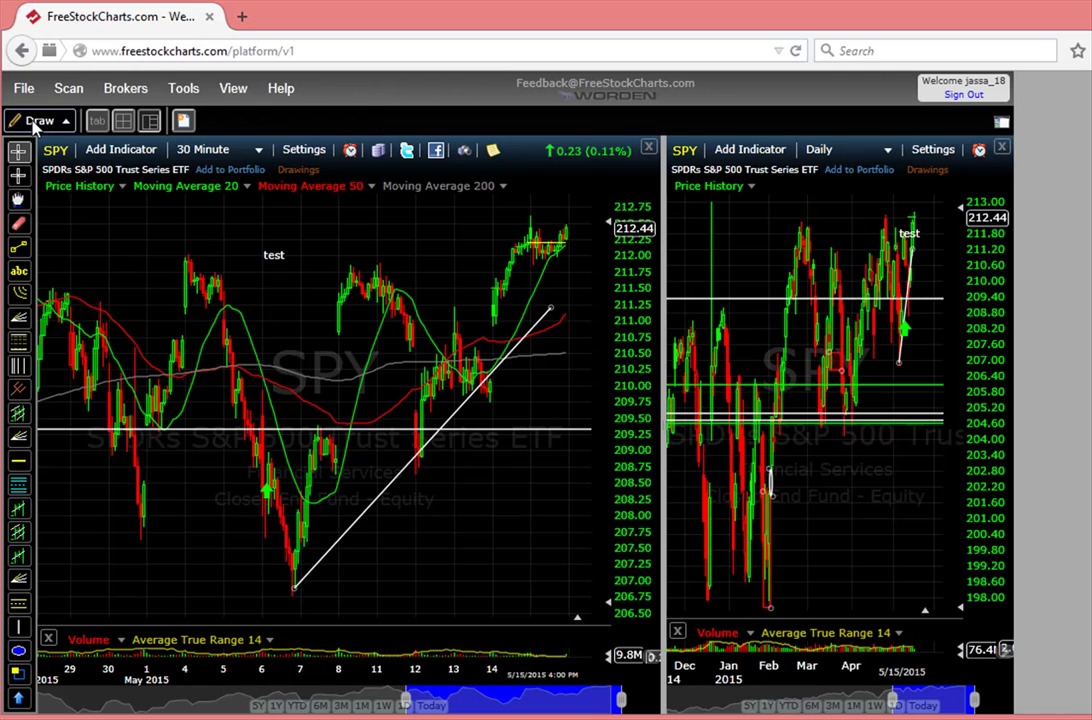
# Zoom into the 30-minute SPY chart and move the divider left to widen the daily chart.
pyautogui.click(363, 316)
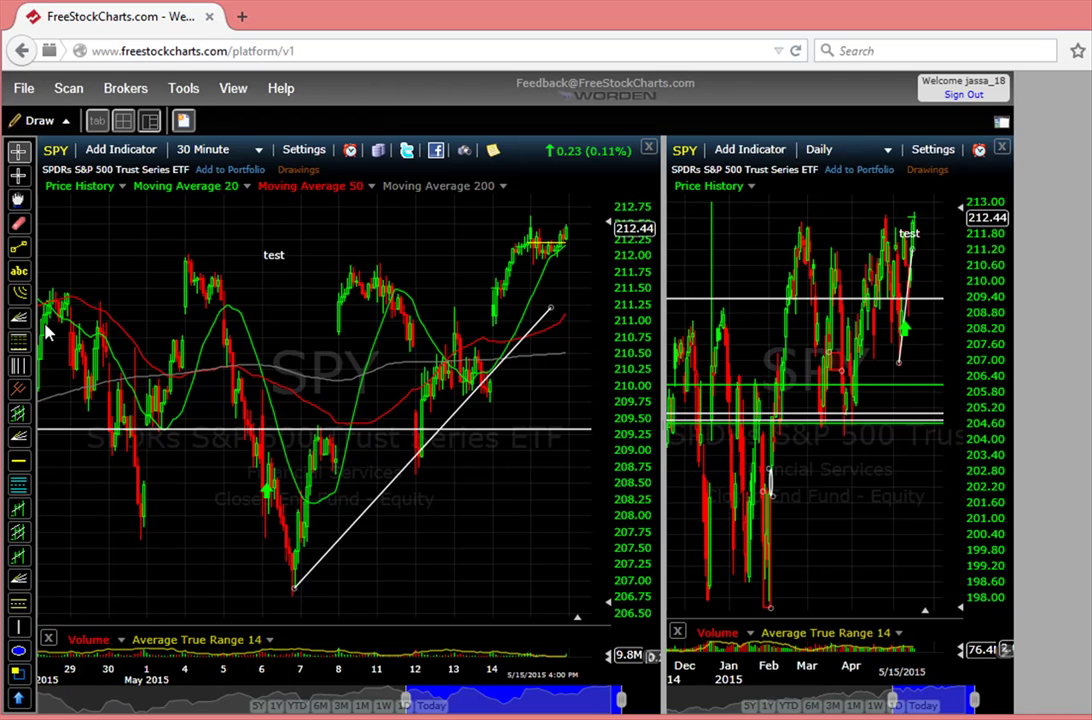
pyautogui.click(349, 337)
pyautogui.scroll(2, 332, 324)
pyautogui.moveTo(661, 319); pyautogui.dragTo(555, 319)
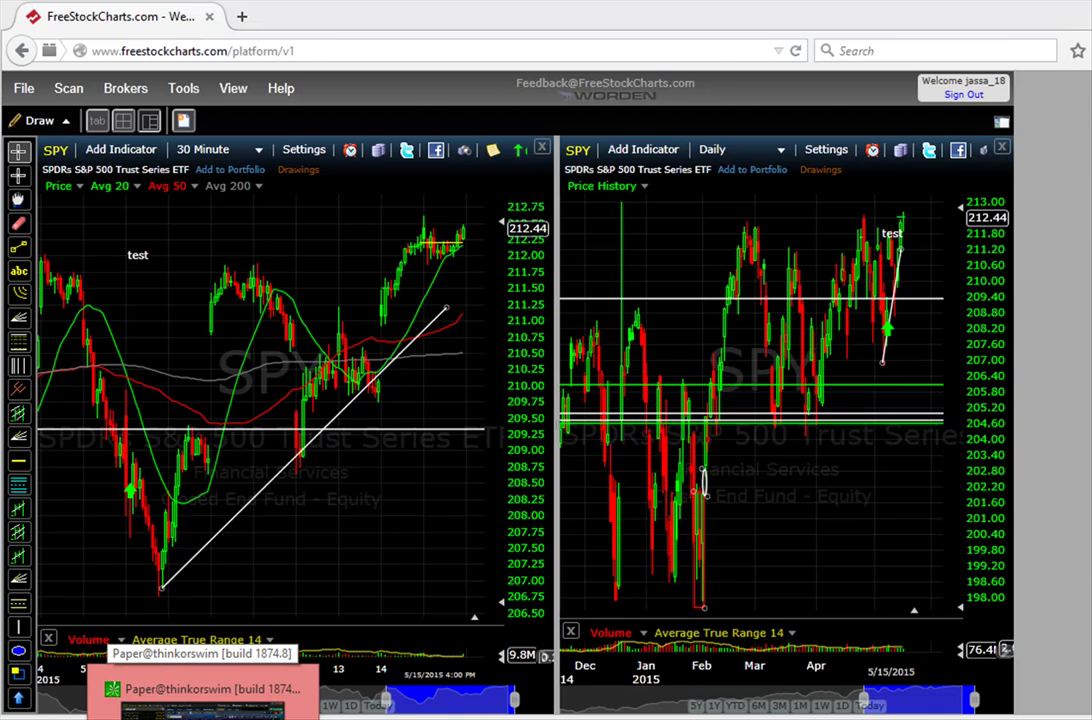
# Bring thinkorswim's paperMoney layout to the front and load FB in the chart's symbol box.
pyautogui.click(200, 690)
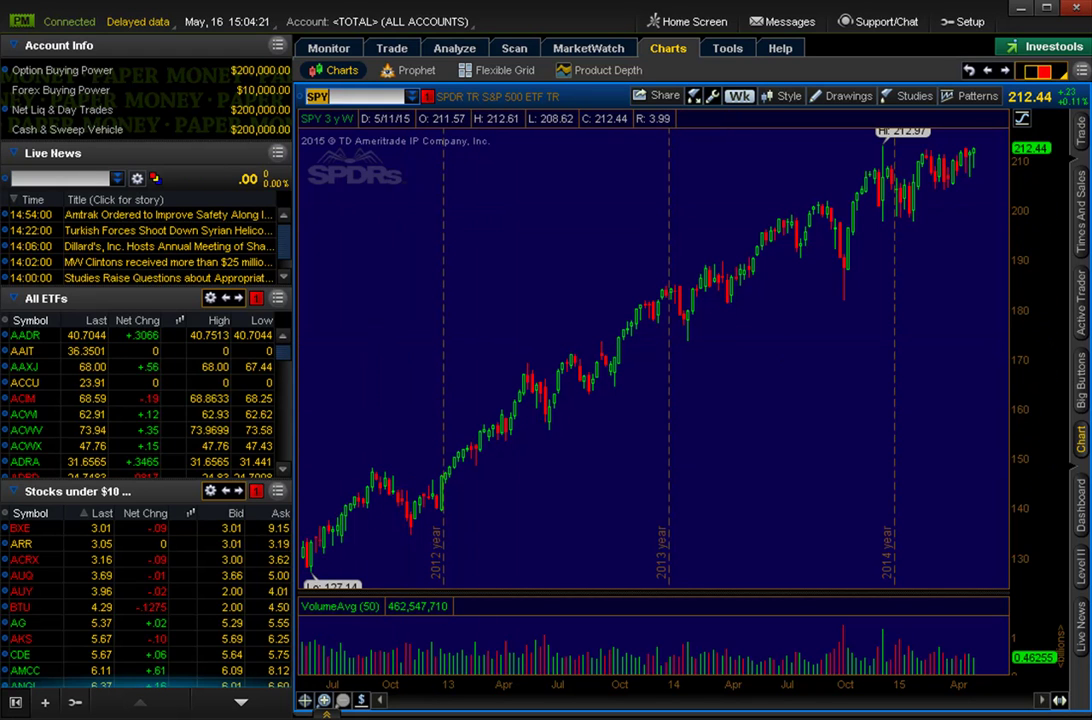
pyautogui.click(351, 95)
pyautogui.write('FB')
pyautogui.press('Return')
# Draw a red rising trendline from the late-2012 candle low to the 2014 highs.
pyautogui.click(846, 96)
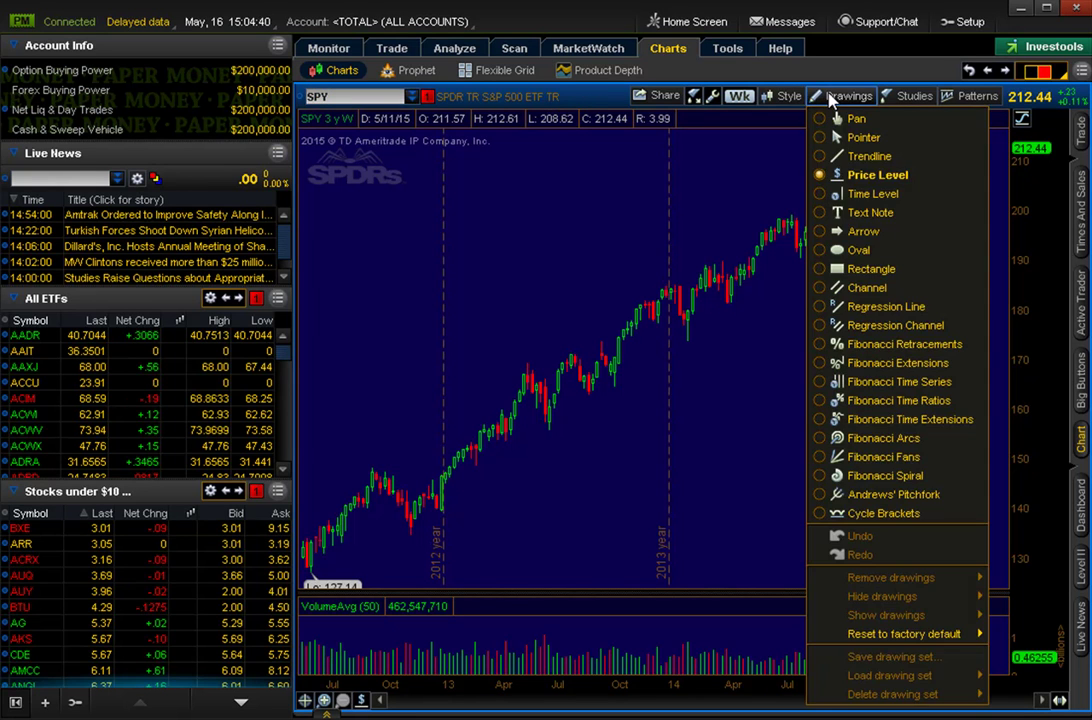
pyautogui.click(823, 160)
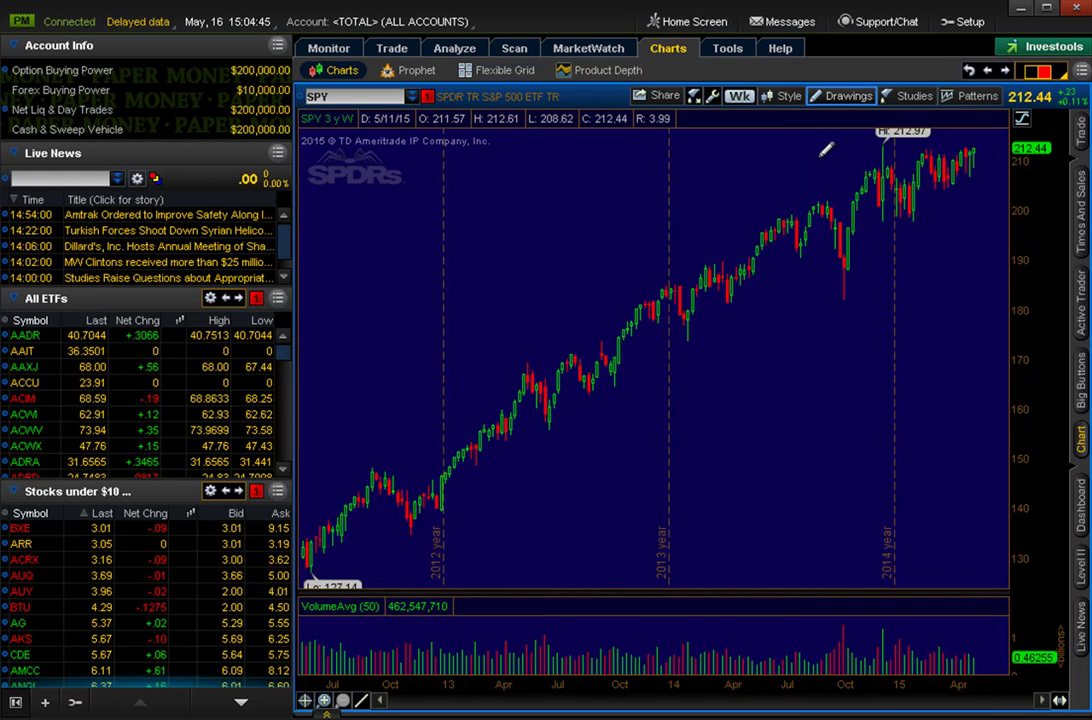
pyautogui.click(412, 532)
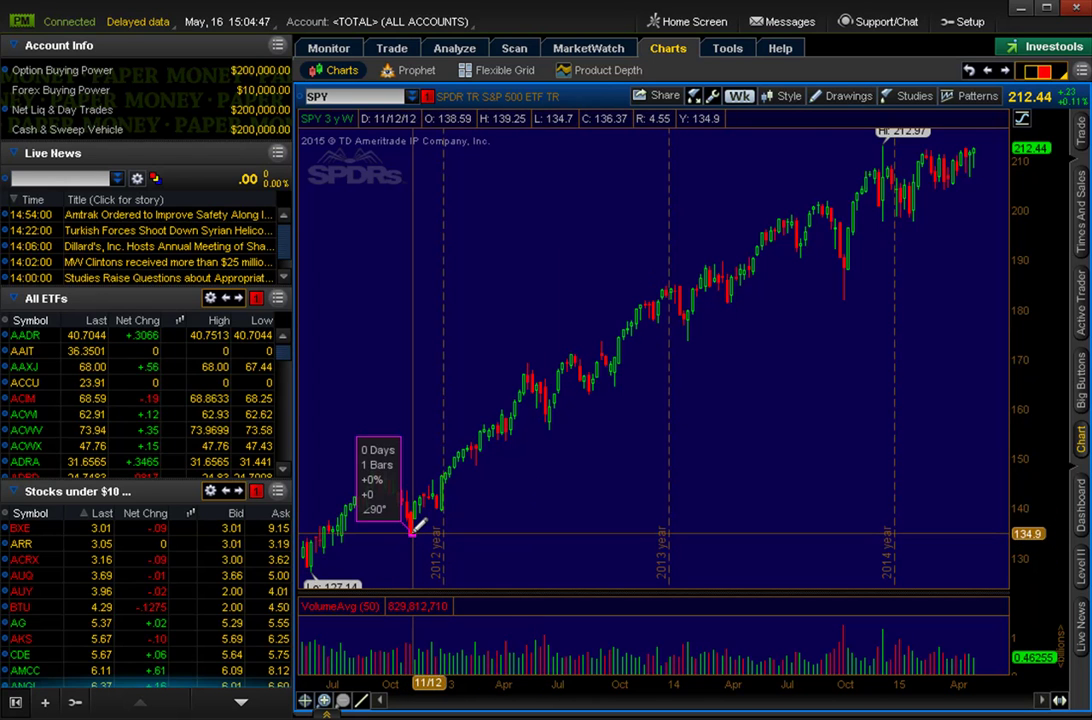
pyautogui.click(539, 471)
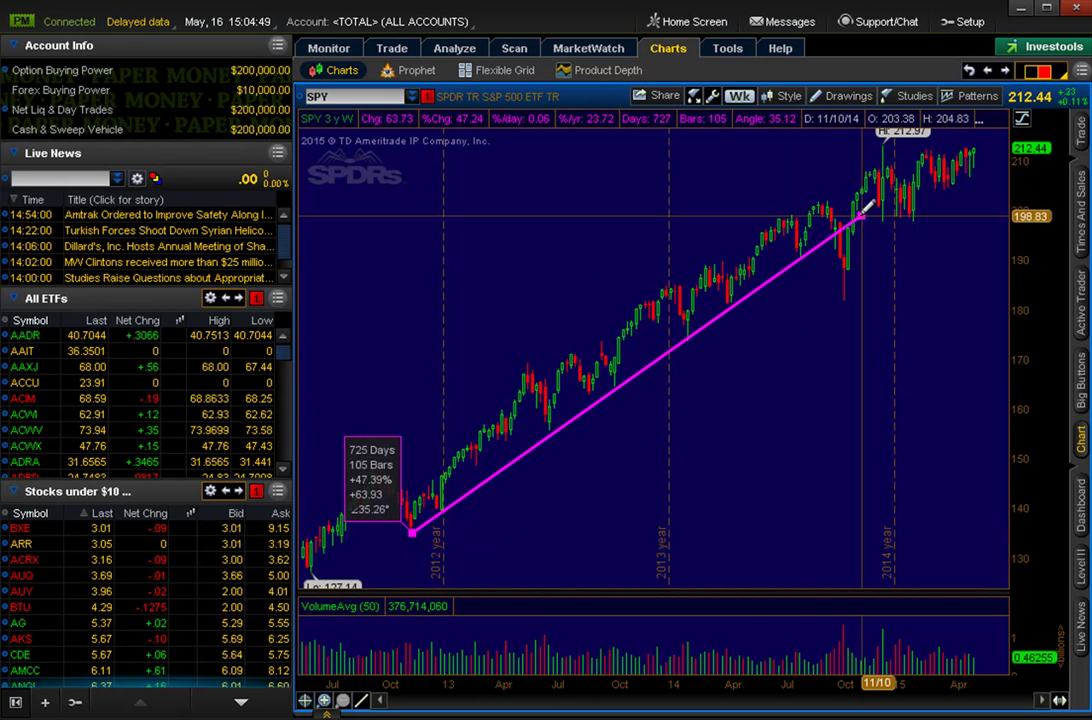
pyautogui.click(880, 210)
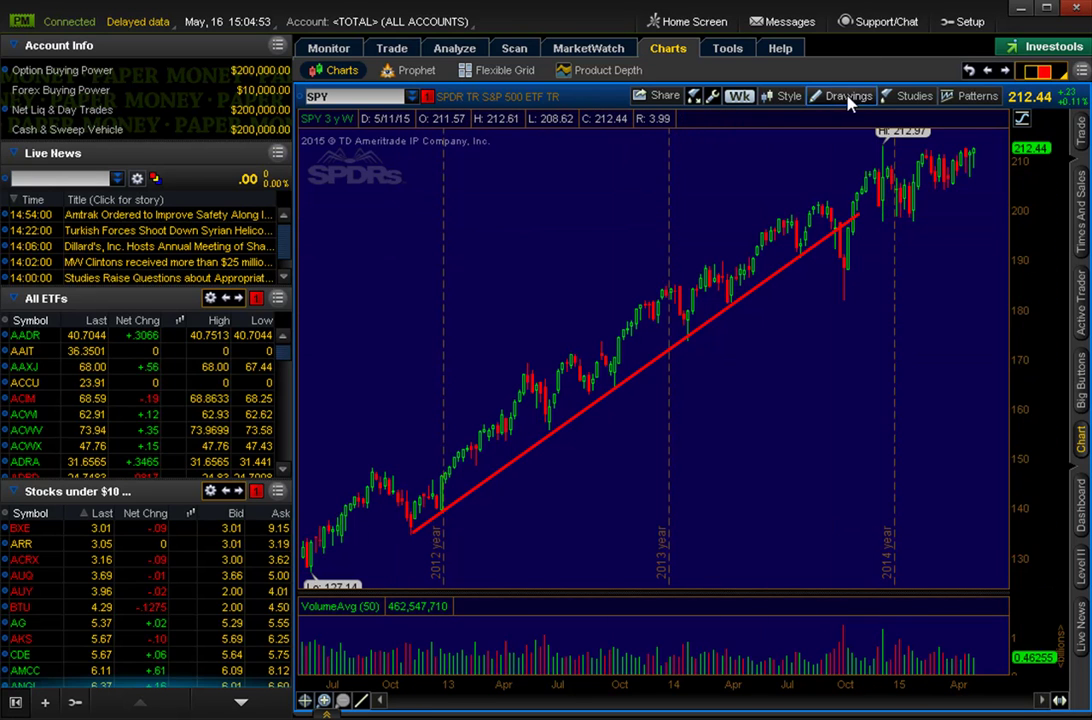
# Add horizontal price levels at $177.32 and $181.5 on the SPY chart.
pyautogui.click(789, 96)
pyautogui.click(850, 98)
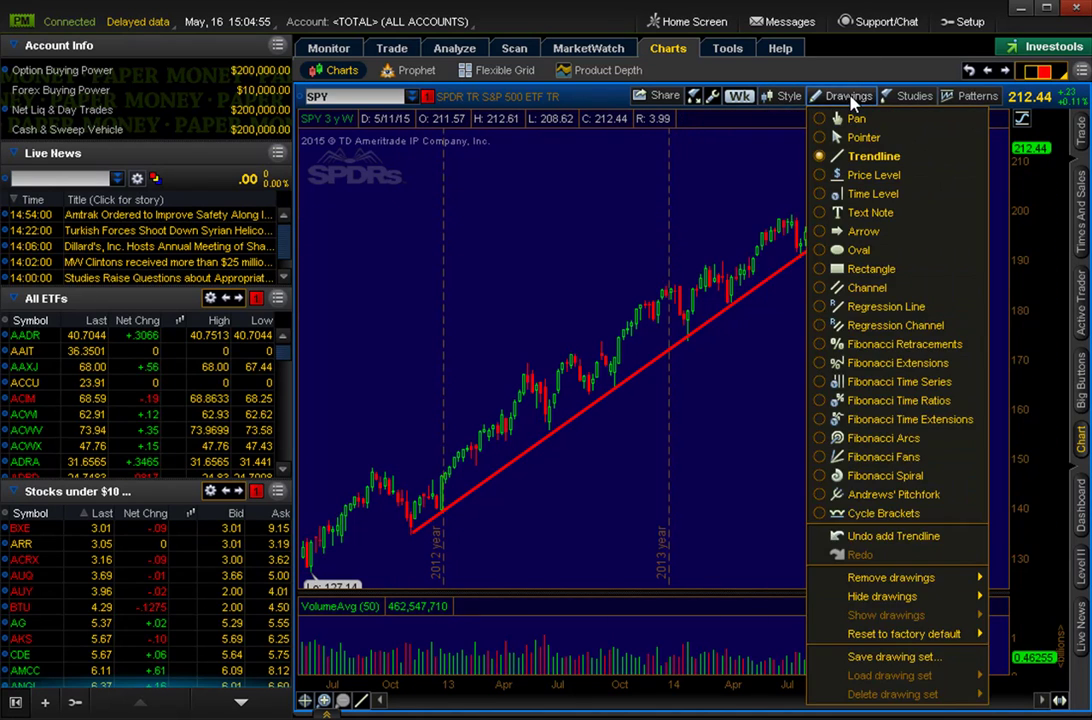
pyautogui.click(877, 180)
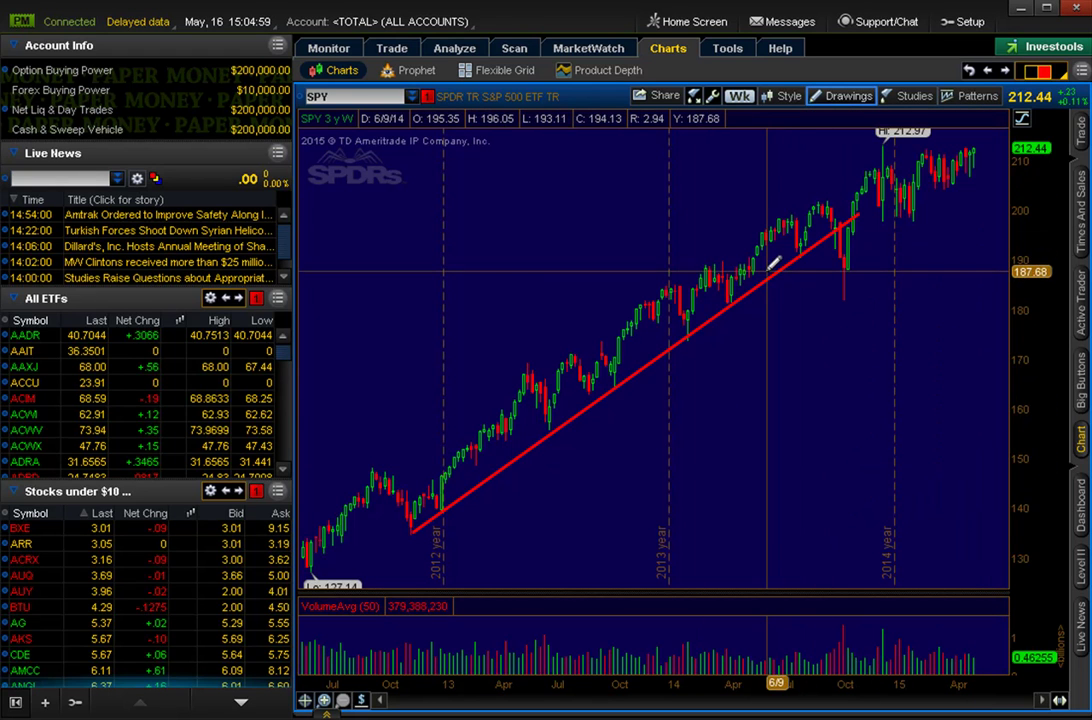
pyautogui.click(668, 320)
pyautogui.click(690, 302)
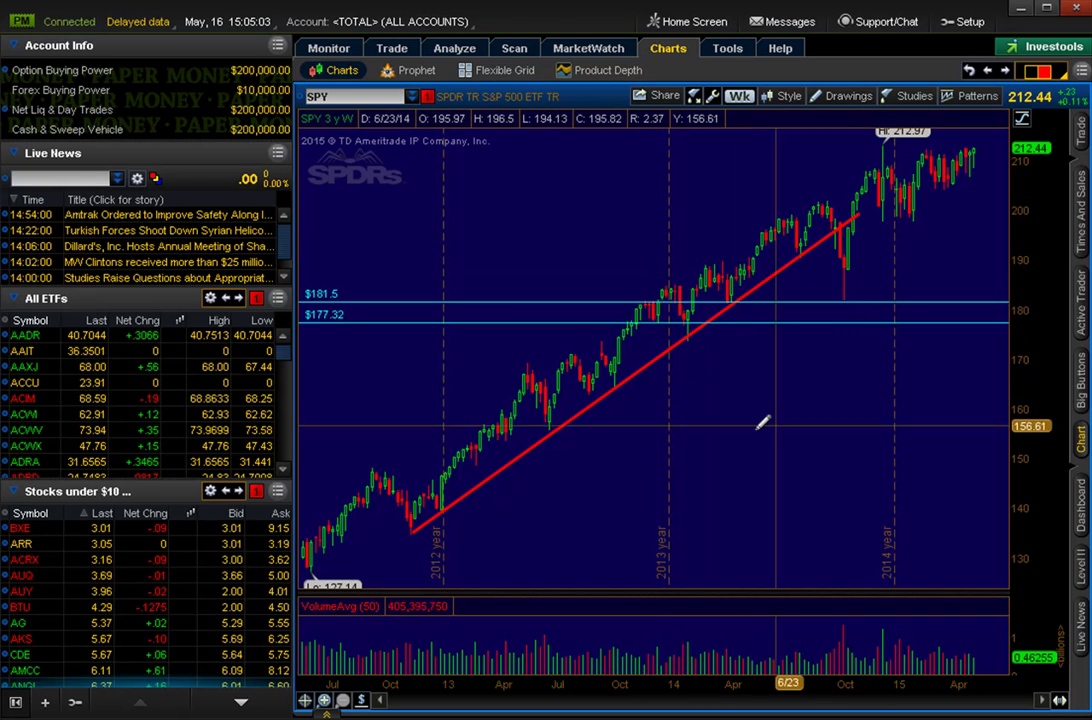
pyautogui.click(787, 97)
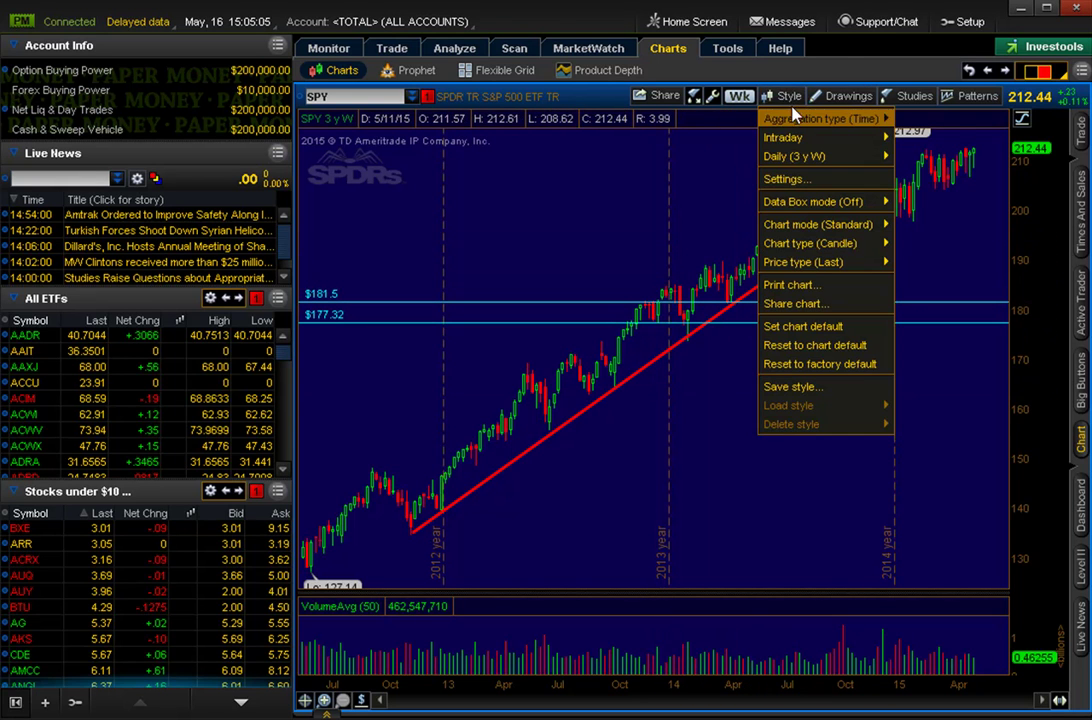
pyautogui.click(843, 96)
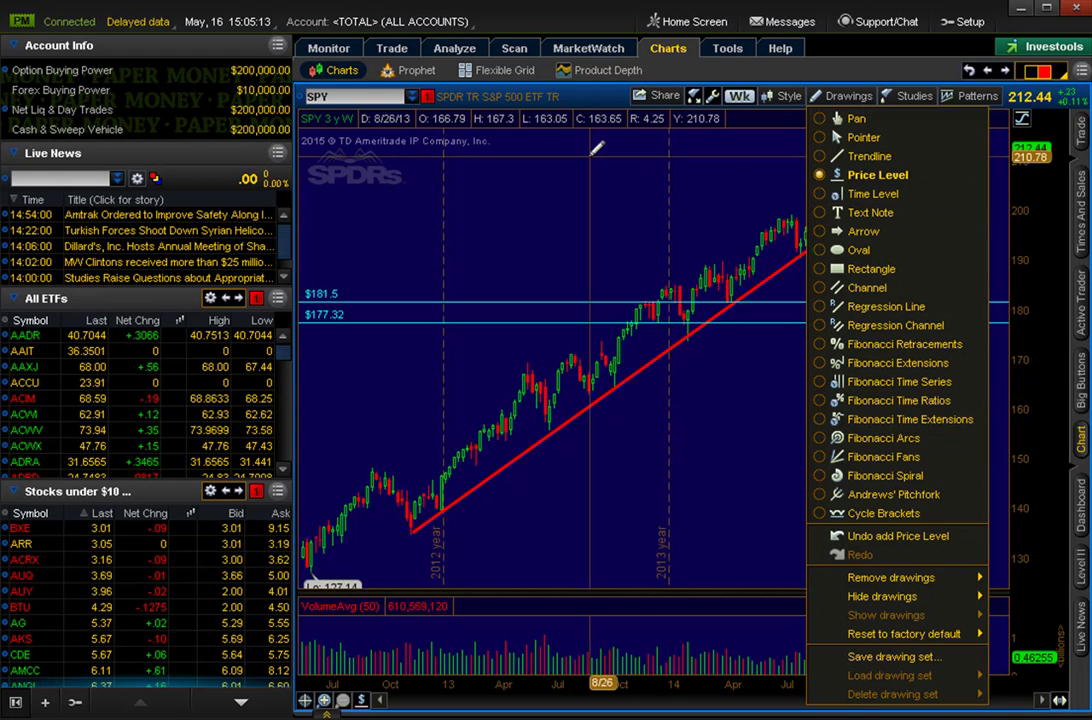
pyautogui.rightClick(507, 155)
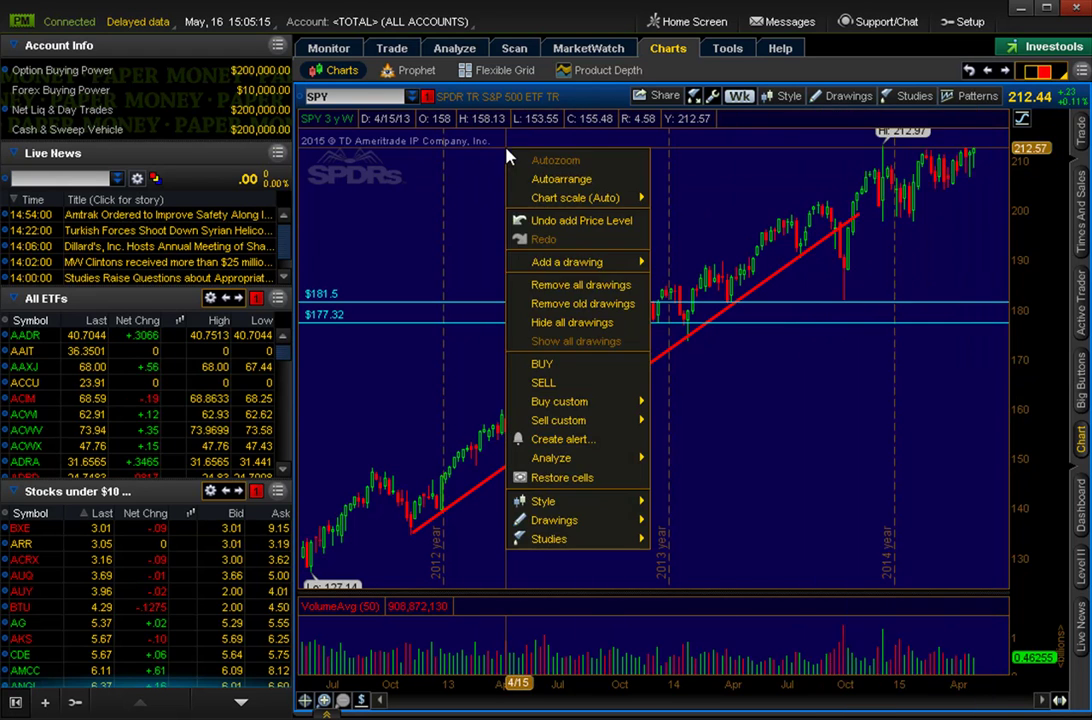
pyautogui.moveTo(641, 540)
pyautogui.moveTo(783, 567)
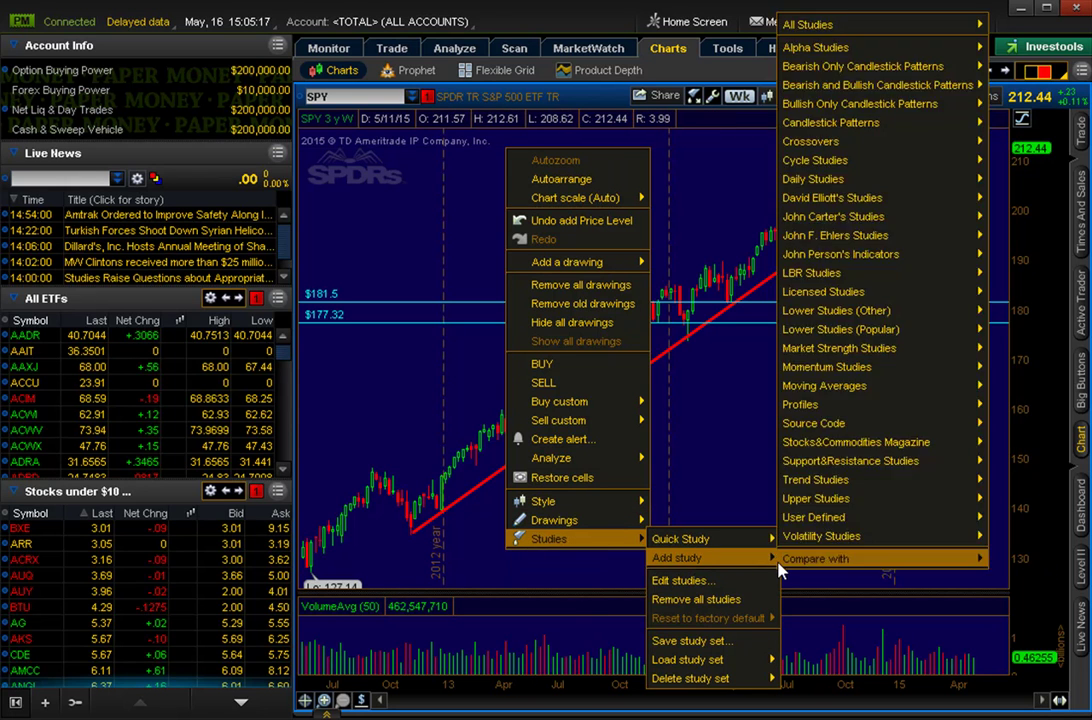
pyautogui.moveTo(865, 52)
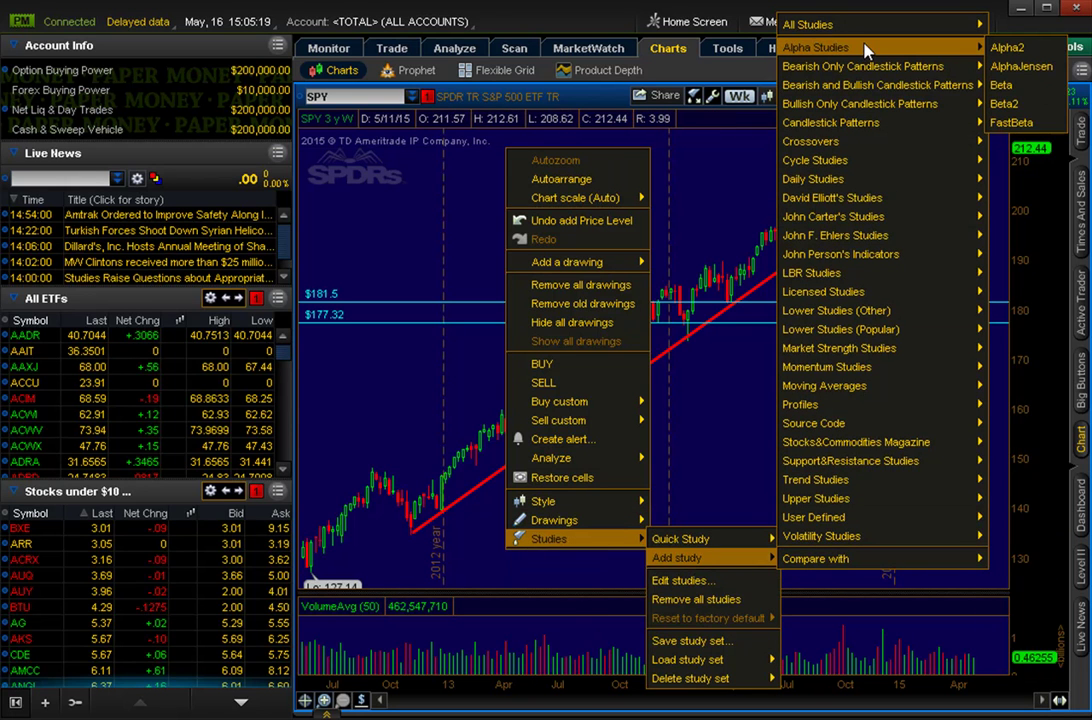
pyautogui.moveTo(870, 216)
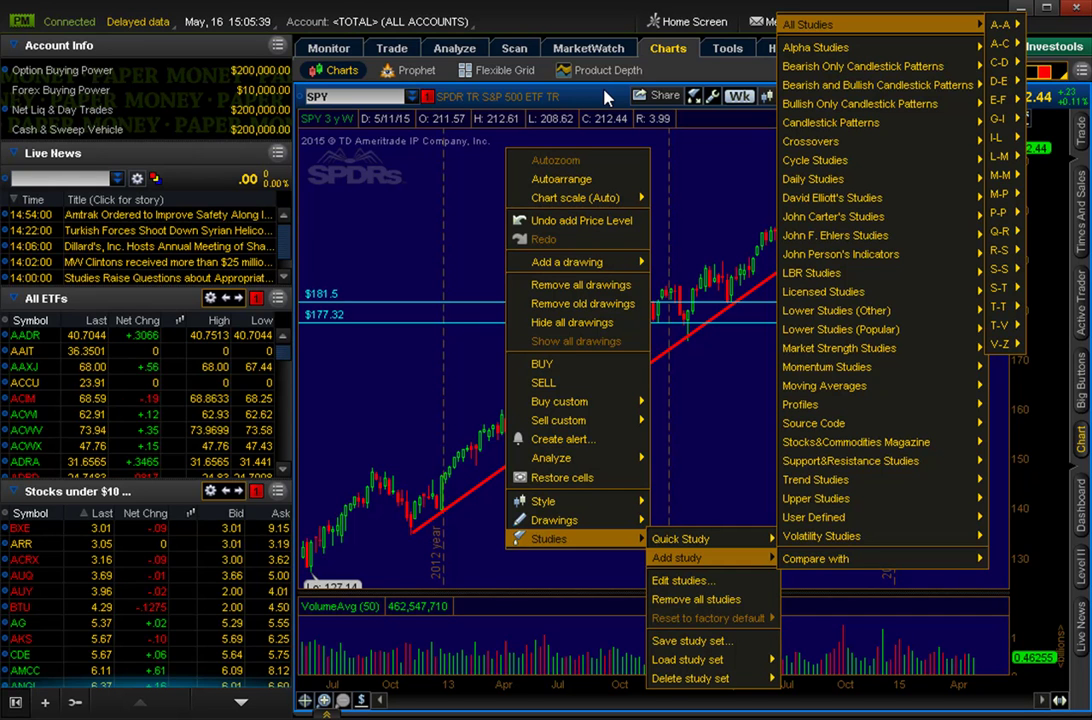
pyautogui.click(605, 95)
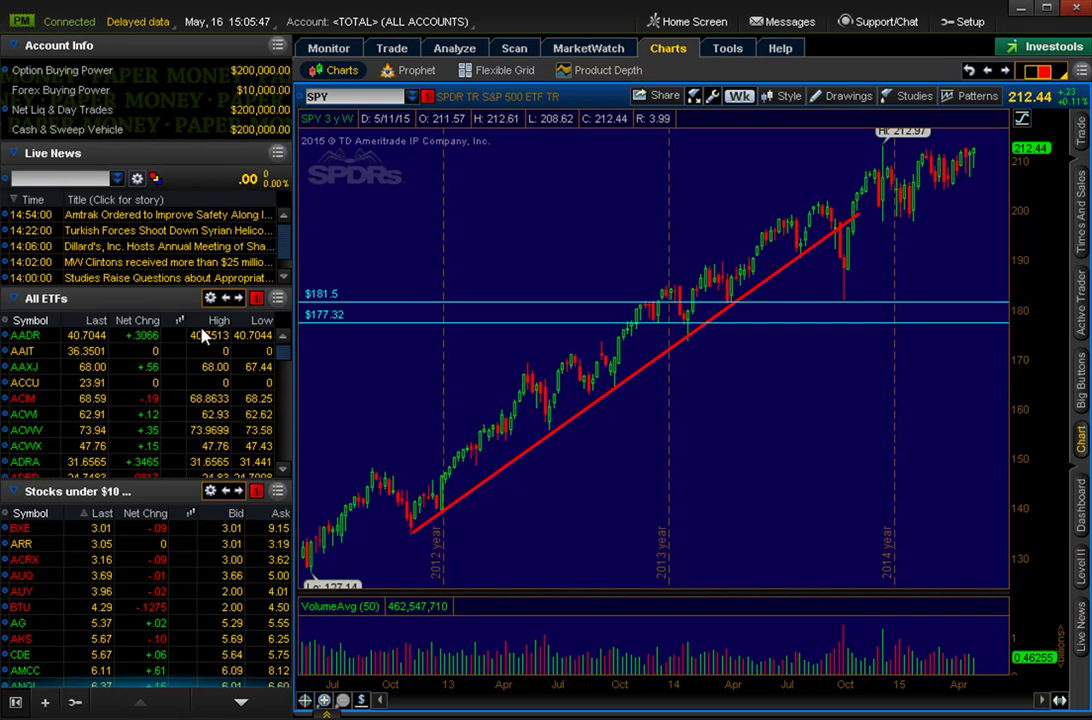
# Create a new watch list from the stocks panel and enter FB and SPY as its symbols.
pyautogui.click(211, 491)
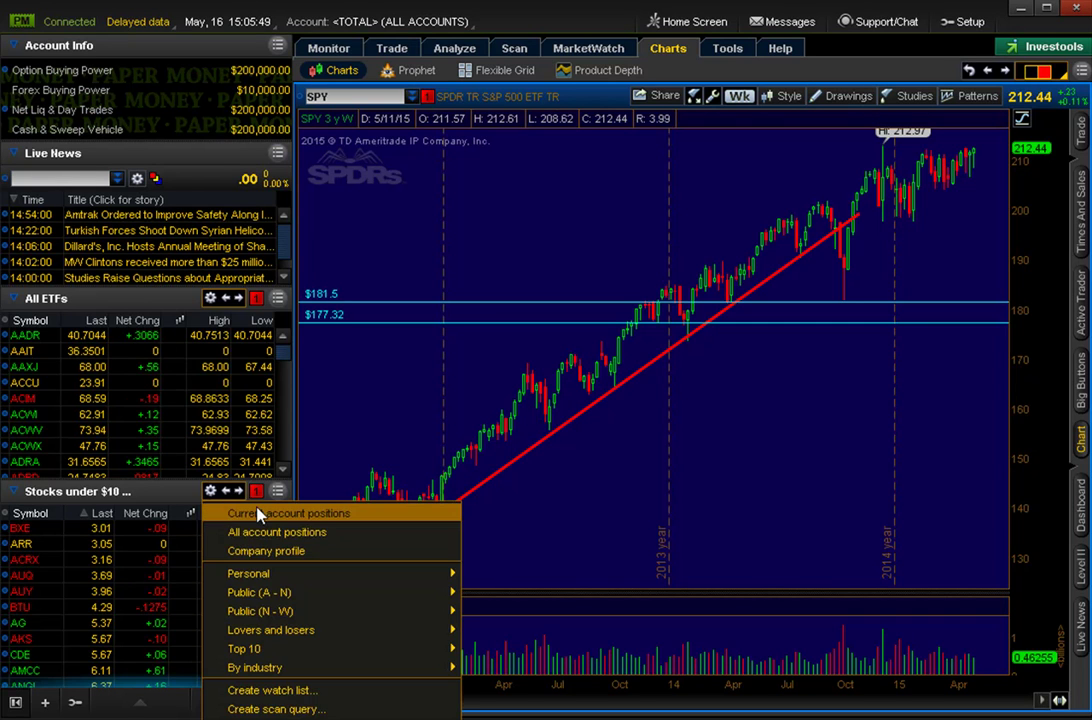
pyautogui.click(370, 692)
pyautogui.write('test')
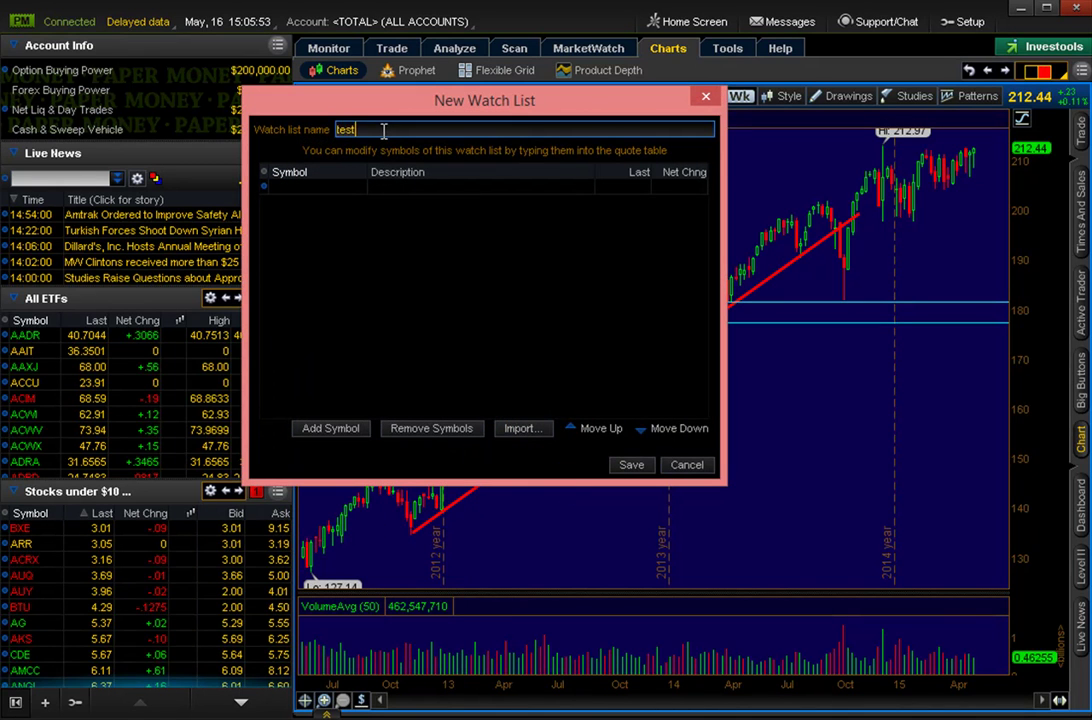
pyautogui.click(297, 187)
pyautogui.write('SPY')
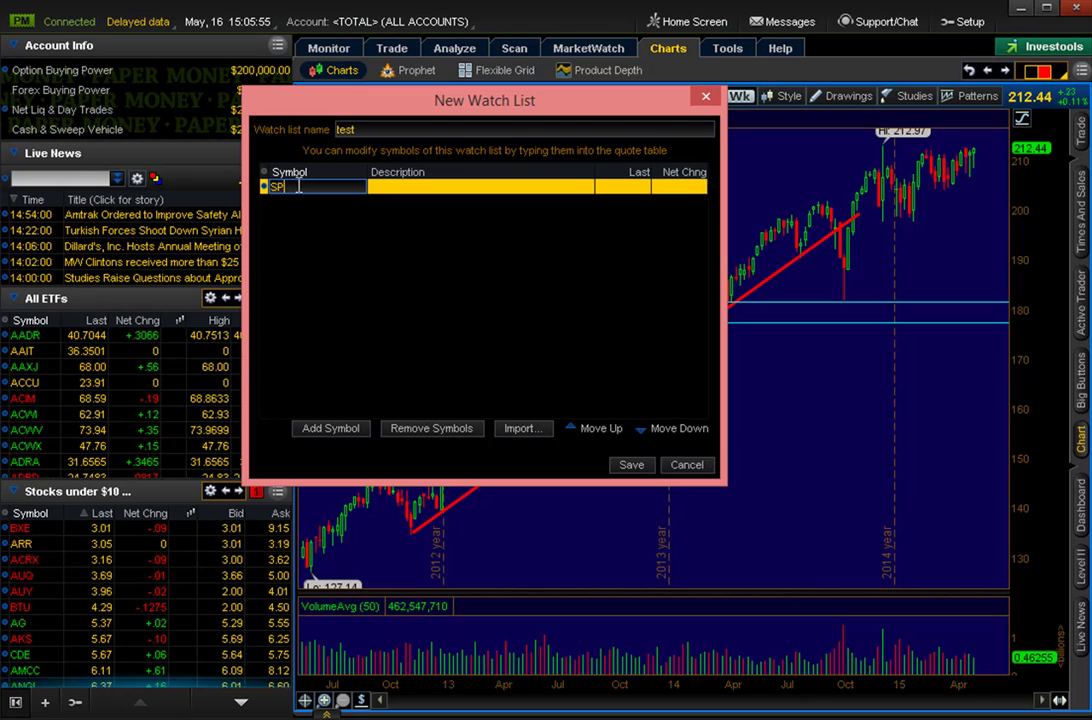
pyautogui.press('Return')
pyautogui.write('FB')
pyautogui.press('Return')
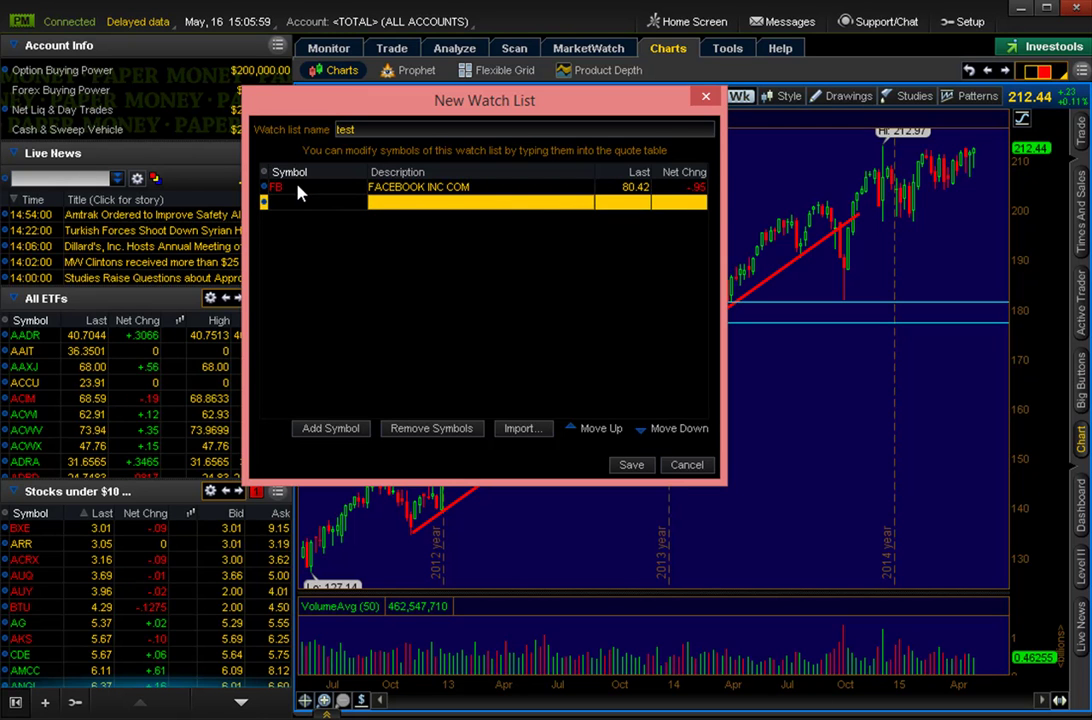
pyautogui.write('SPY')
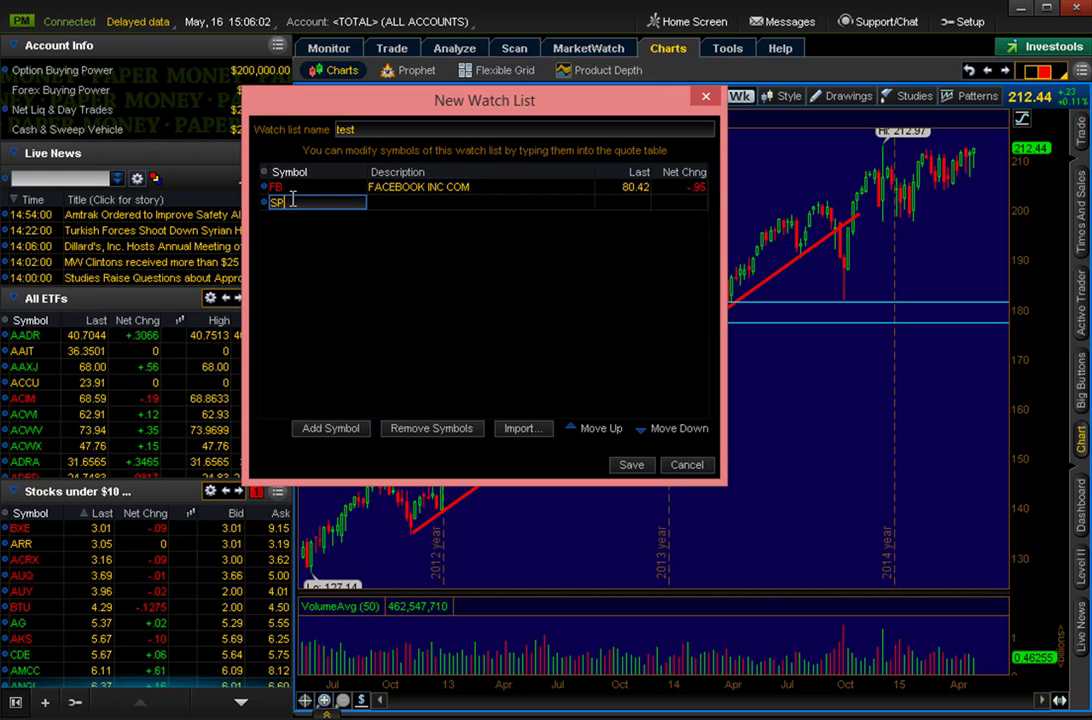
pyautogui.press('Return')
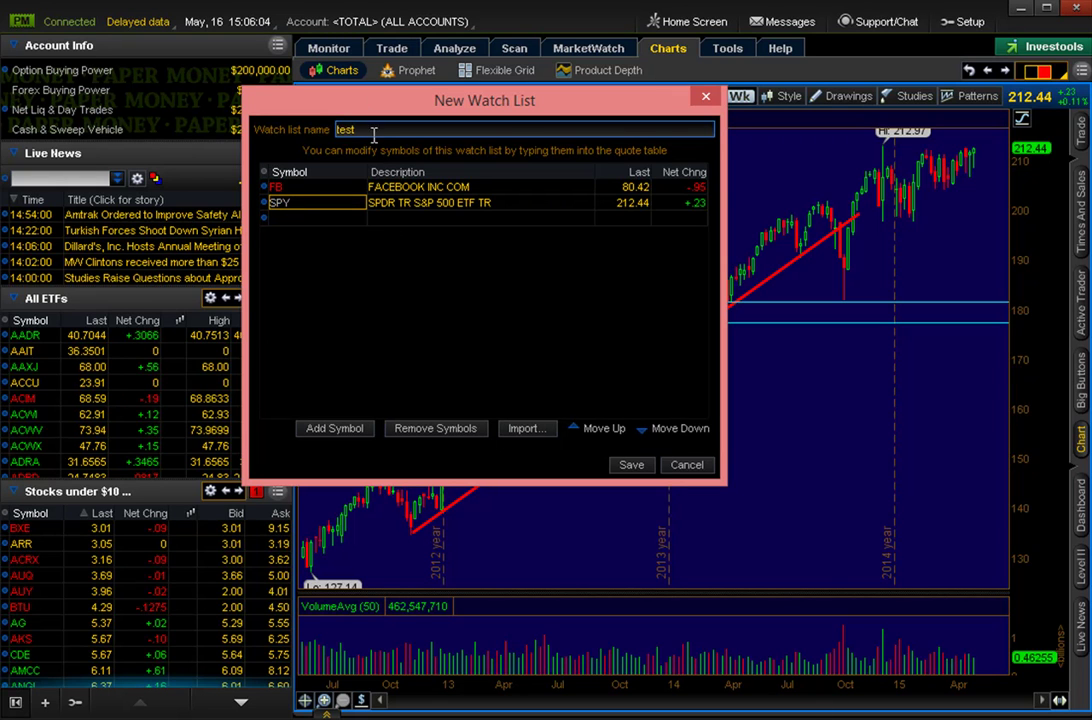
# Name the watch list 'my watchlist' and save it.
pyautogui.press('Tab')
pyautogui.write('atchlist')
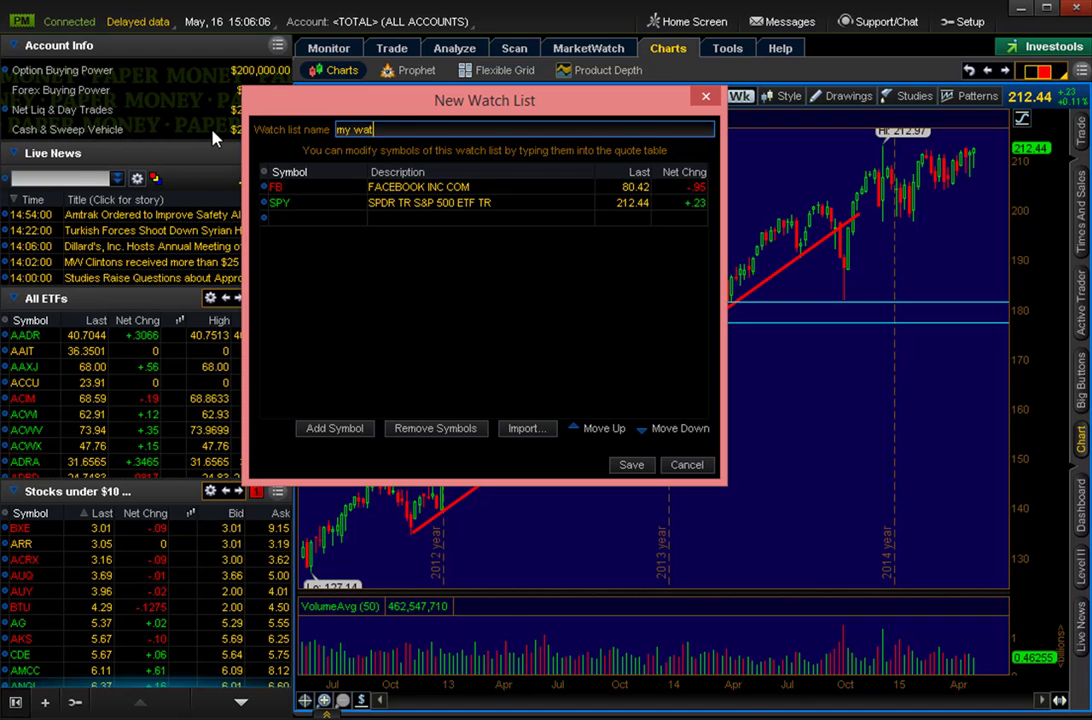
pyautogui.click(638, 462)
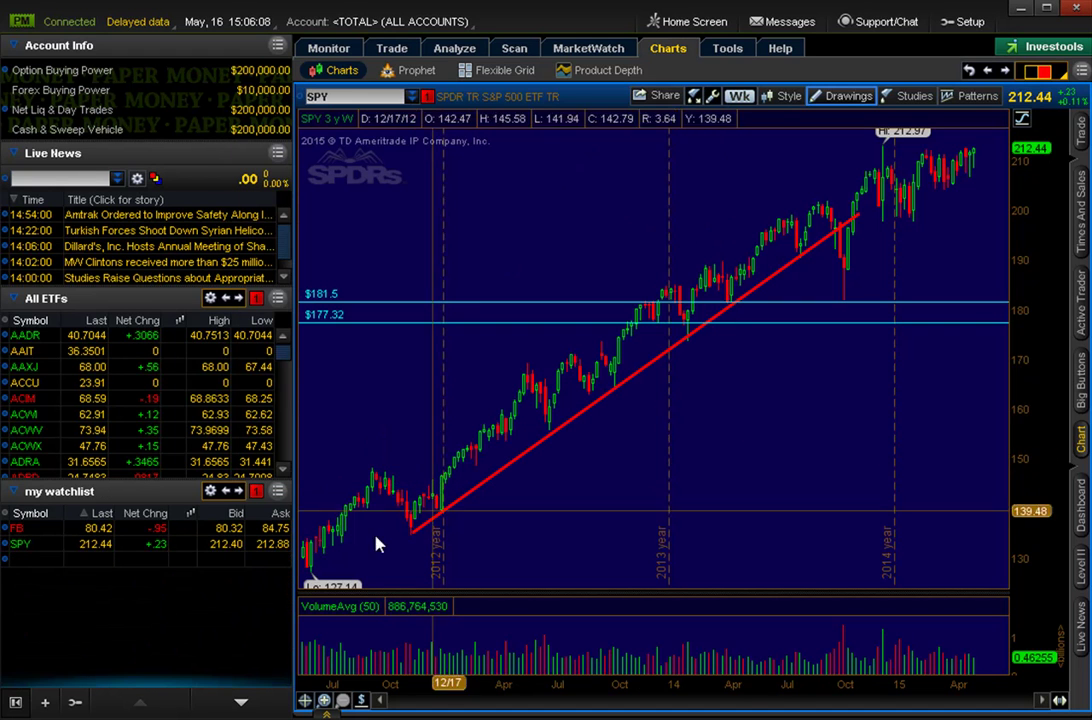
pyautogui.click(44, 560)
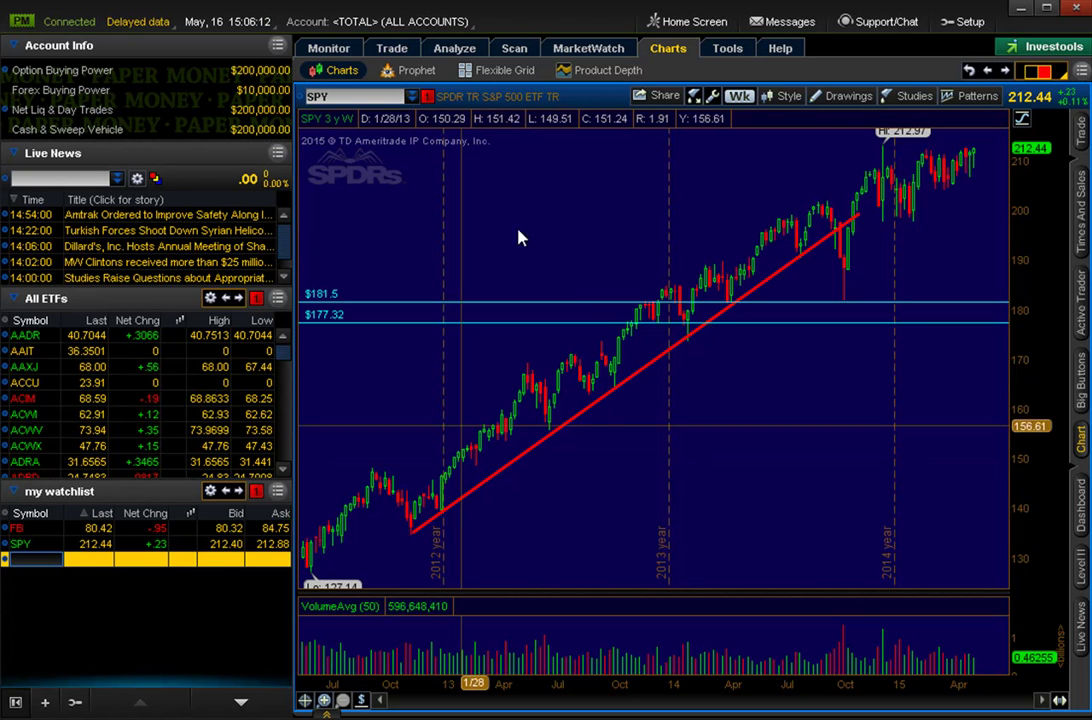
pyautogui.click(845, 96)
pyautogui.click(862, 145)
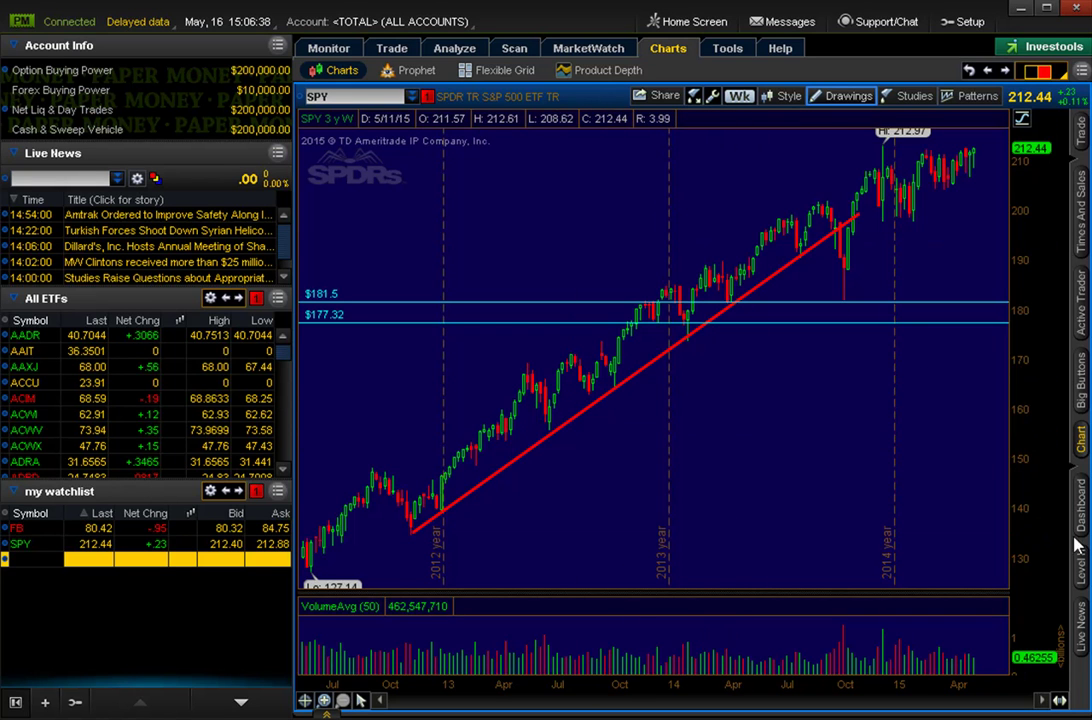
# Show a taller Live News list beneath the chart and switch the chart symbol to AAPL.
pyautogui.click(1081, 640)
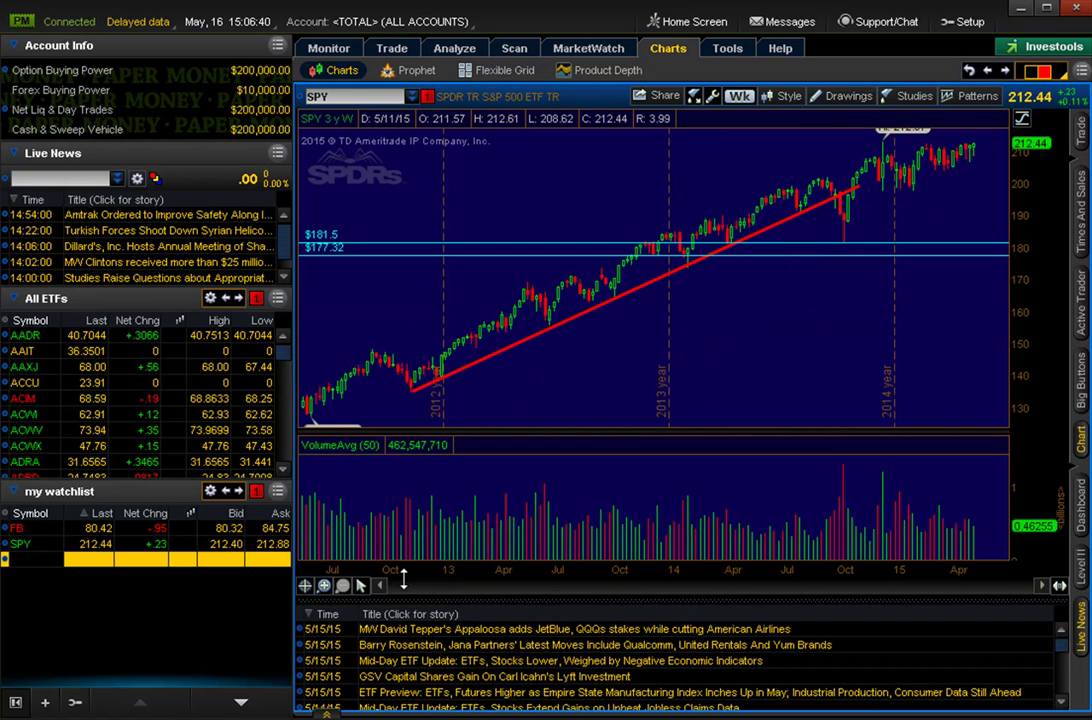
pyautogui.moveTo(566, 598); pyautogui.dragTo(566, 522)
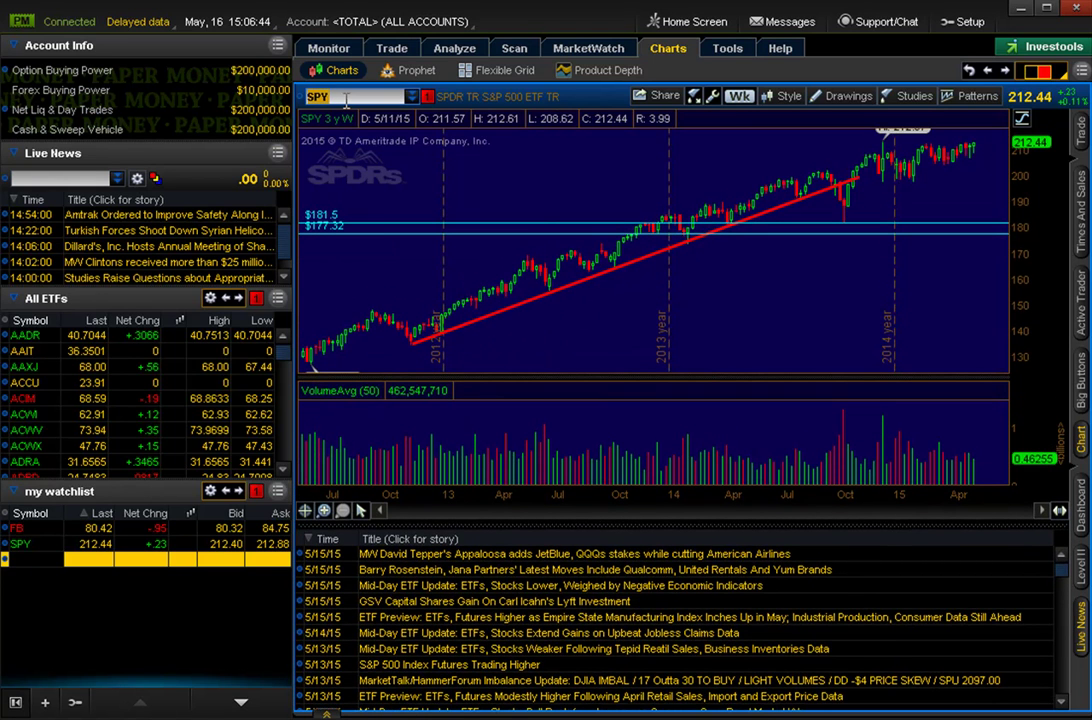
pyautogui.write('AAPL')
pyautogui.press('Return')
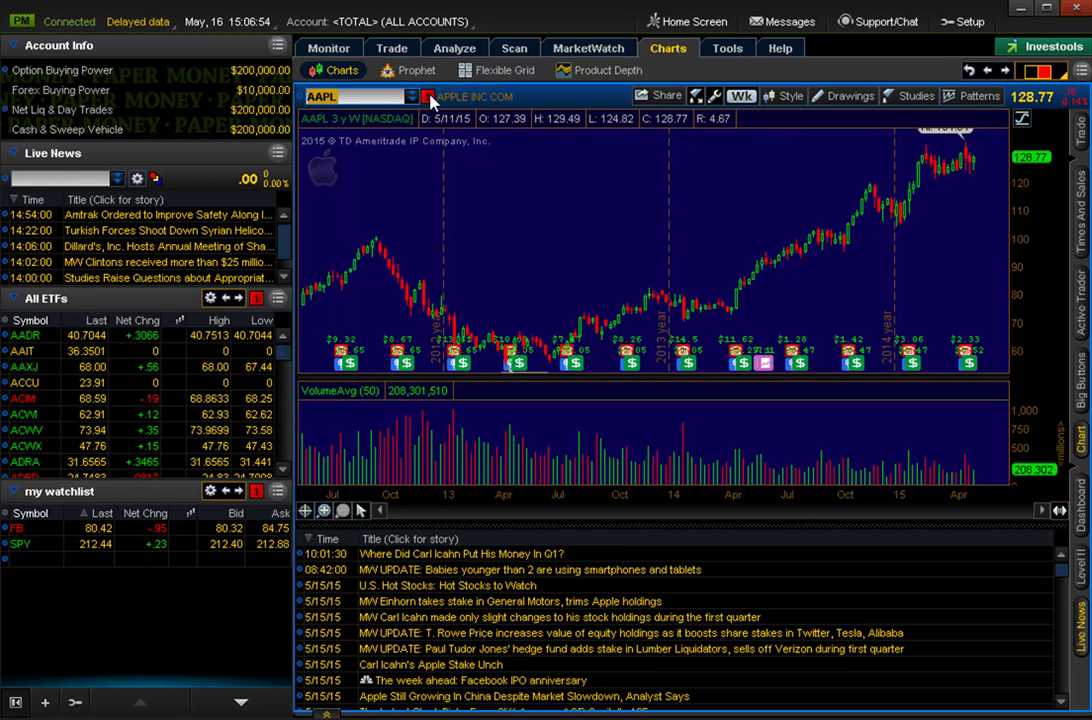
pyautogui.click(427, 96)
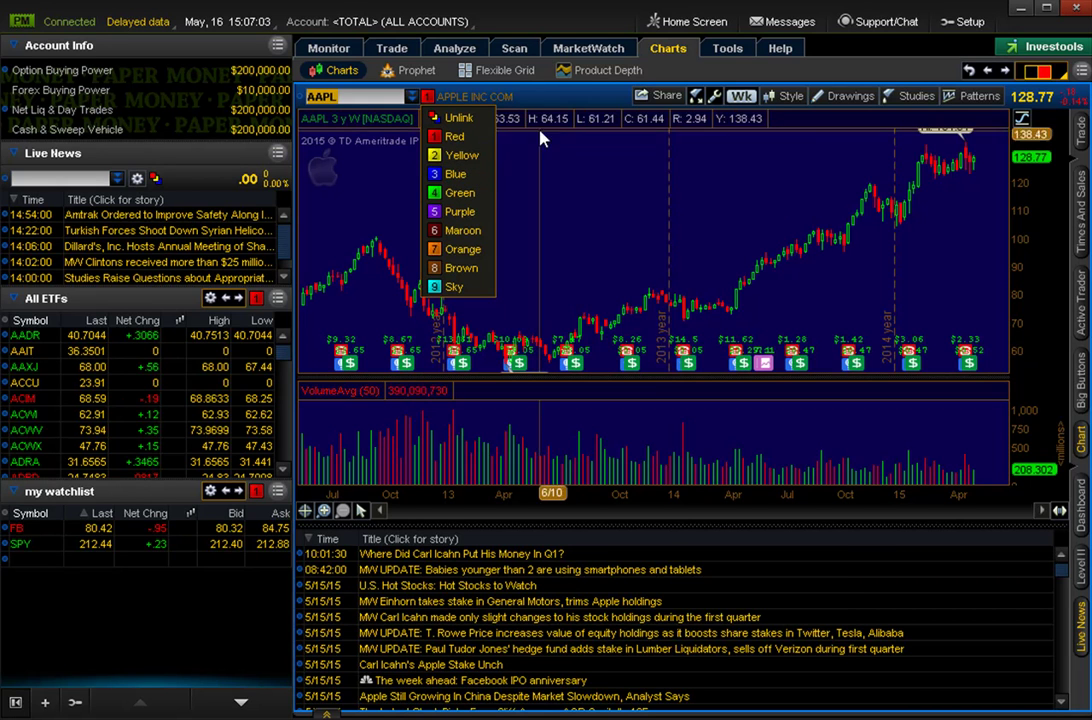
pyautogui.click(584, 101)
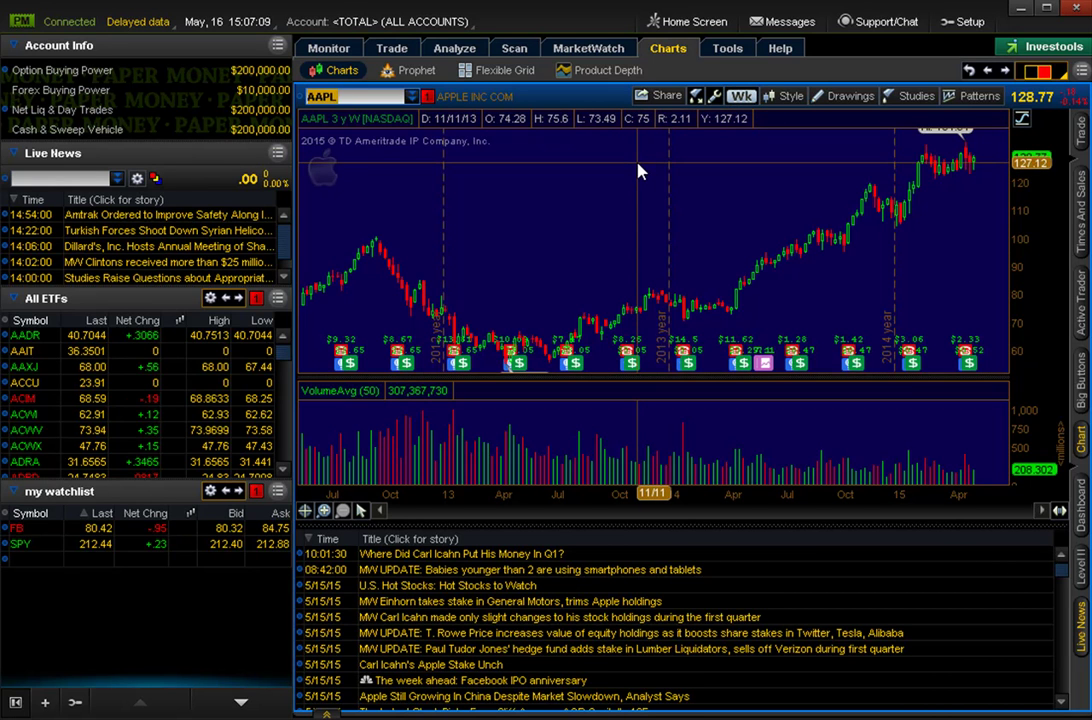
pyautogui.click(428, 97)
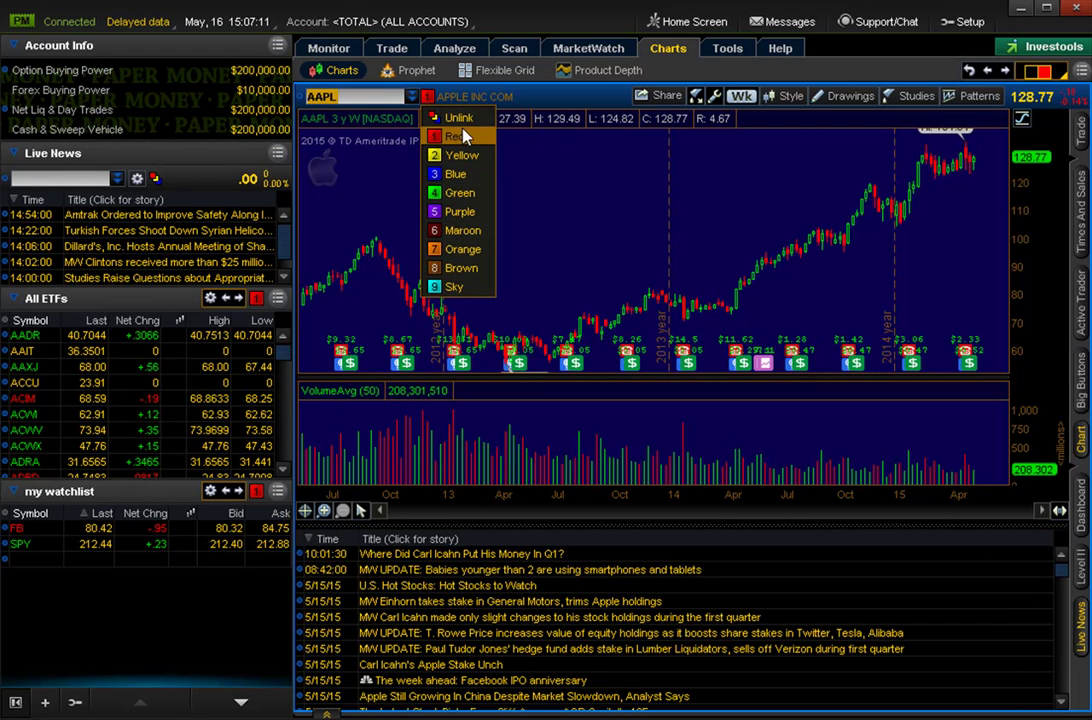
pyautogui.click(553, 110)
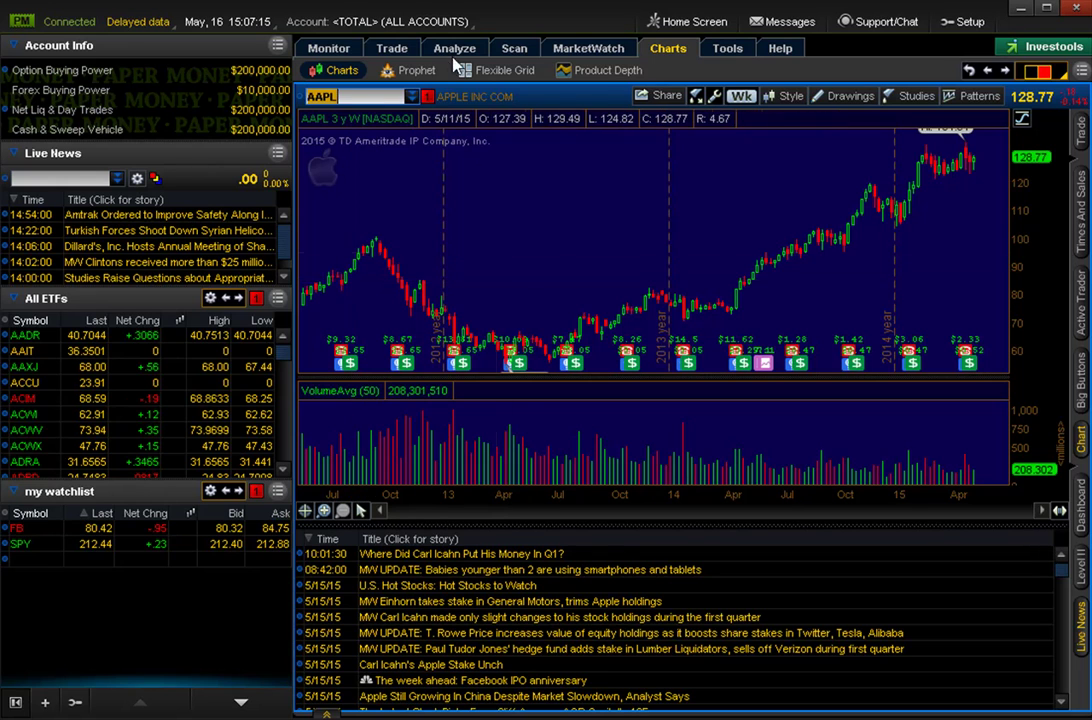
pyautogui.click(358, 95)
# Collapse the Live News panel and briefly show then hide the Level II quotes.
pyautogui.click(928, 516)
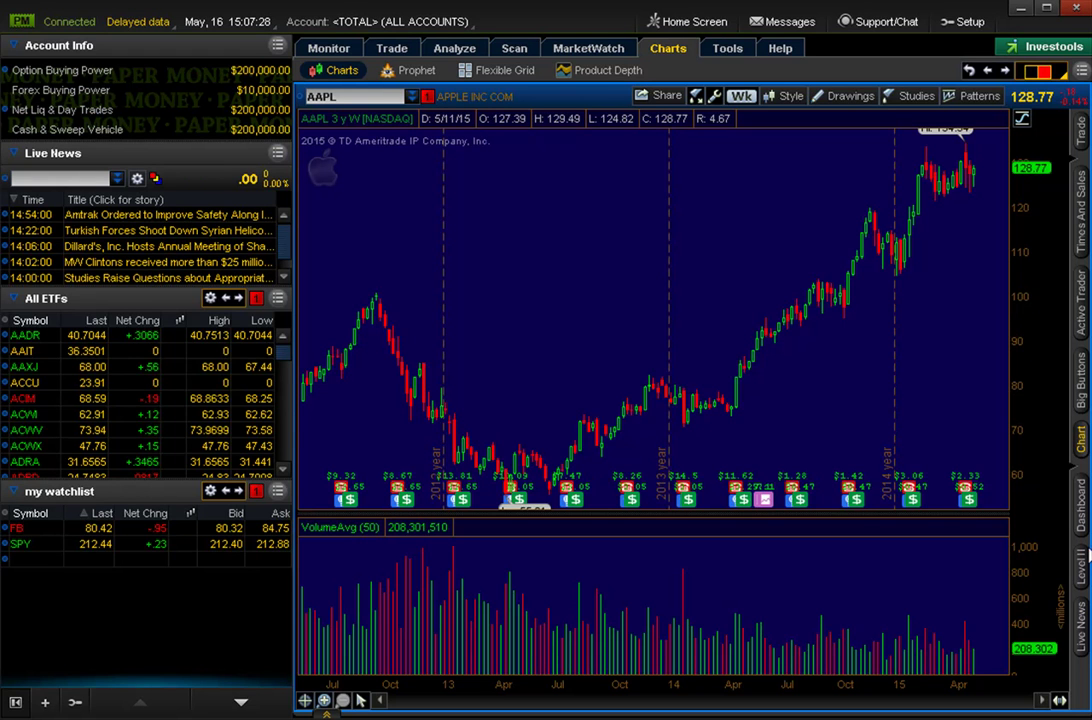
pyautogui.click(1080, 566)
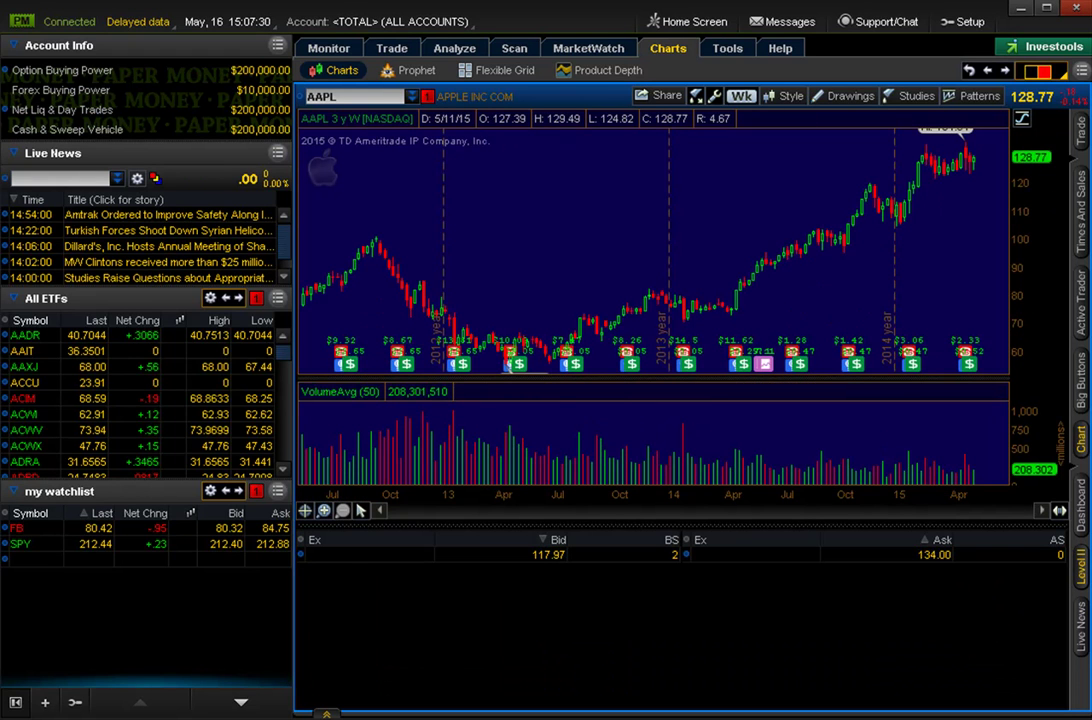
pyautogui.click(1082, 570)
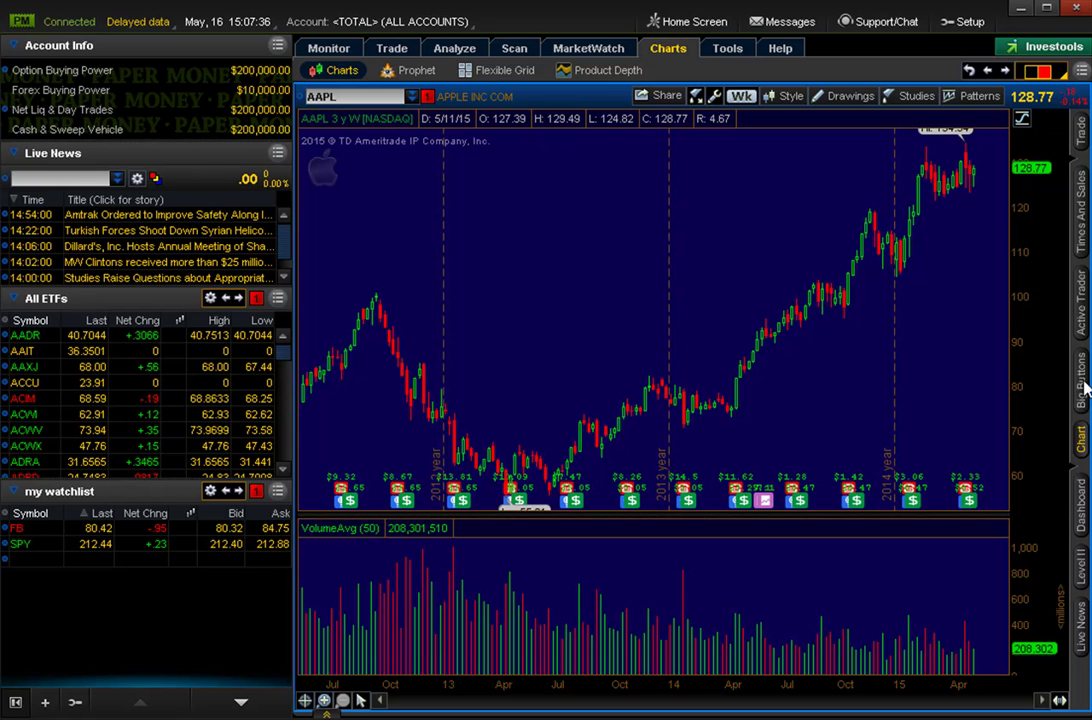
# Preview a widened Times and Sales panel and the Active Trader ladder, closing each.
pyautogui.click(1082, 210)
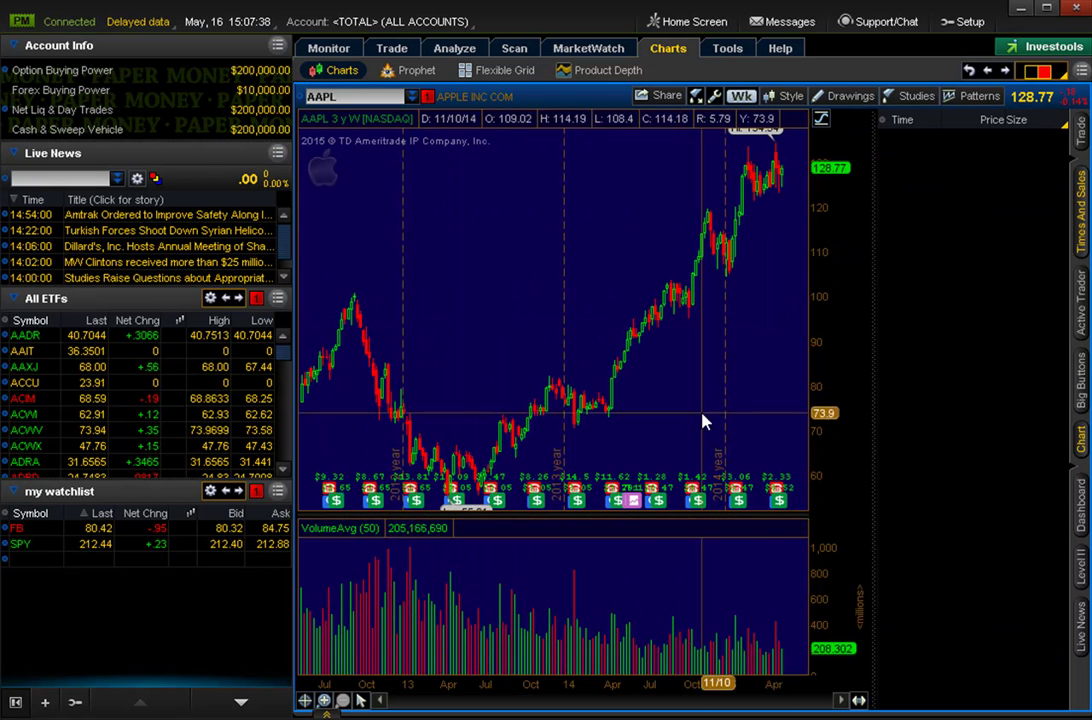
pyautogui.moveTo(873, 332); pyautogui.dragTo(650, 327)
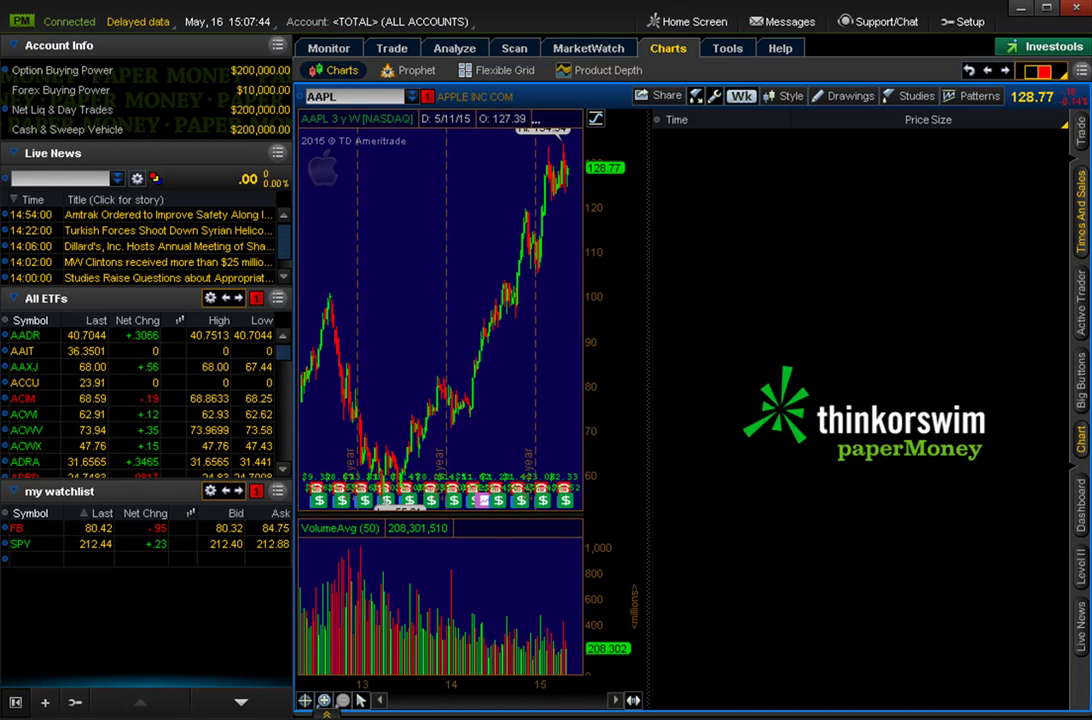
pyautogui.click(1083, 185)
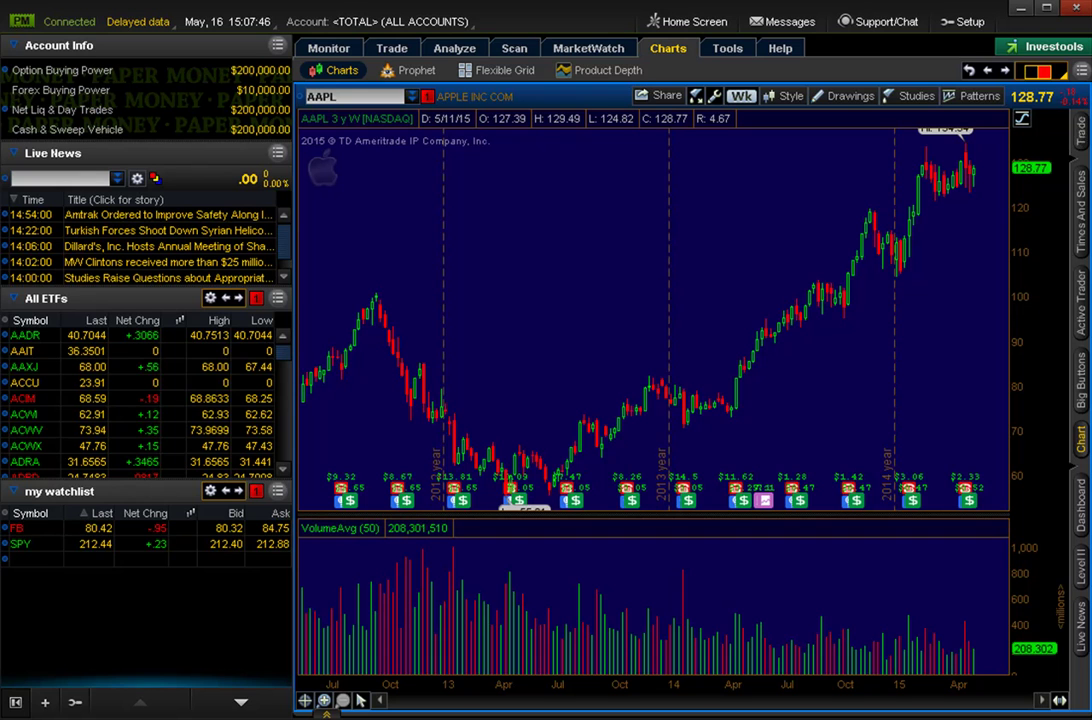
pyautogui.click(1083, 316)
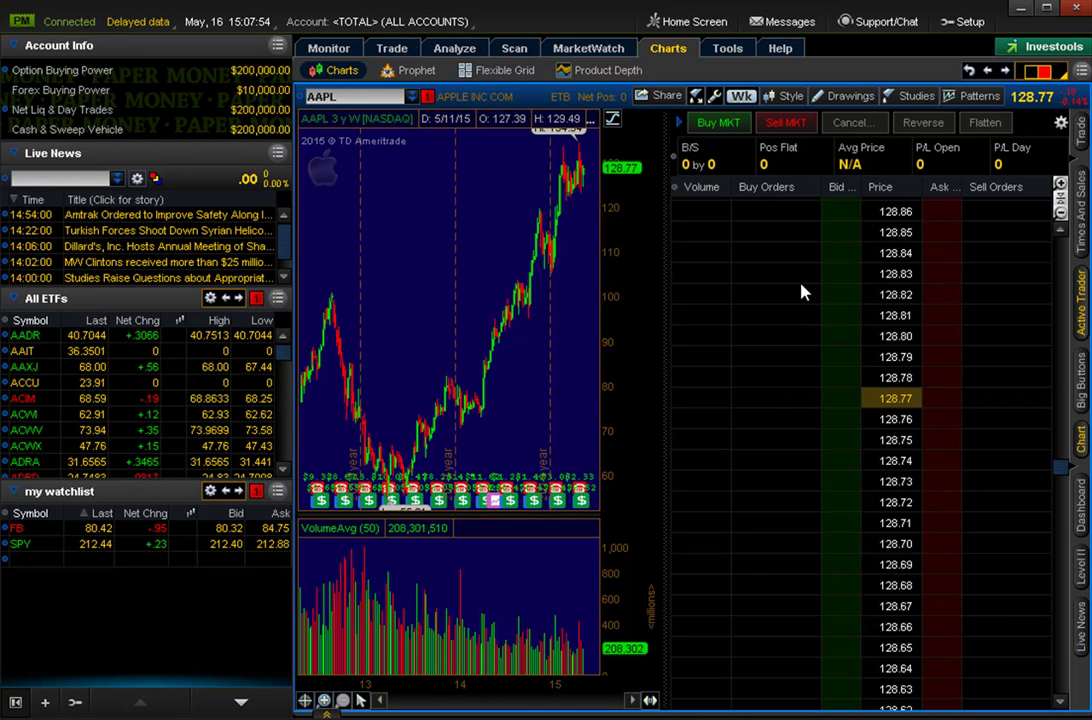
pyautogui.click(1081, 316)
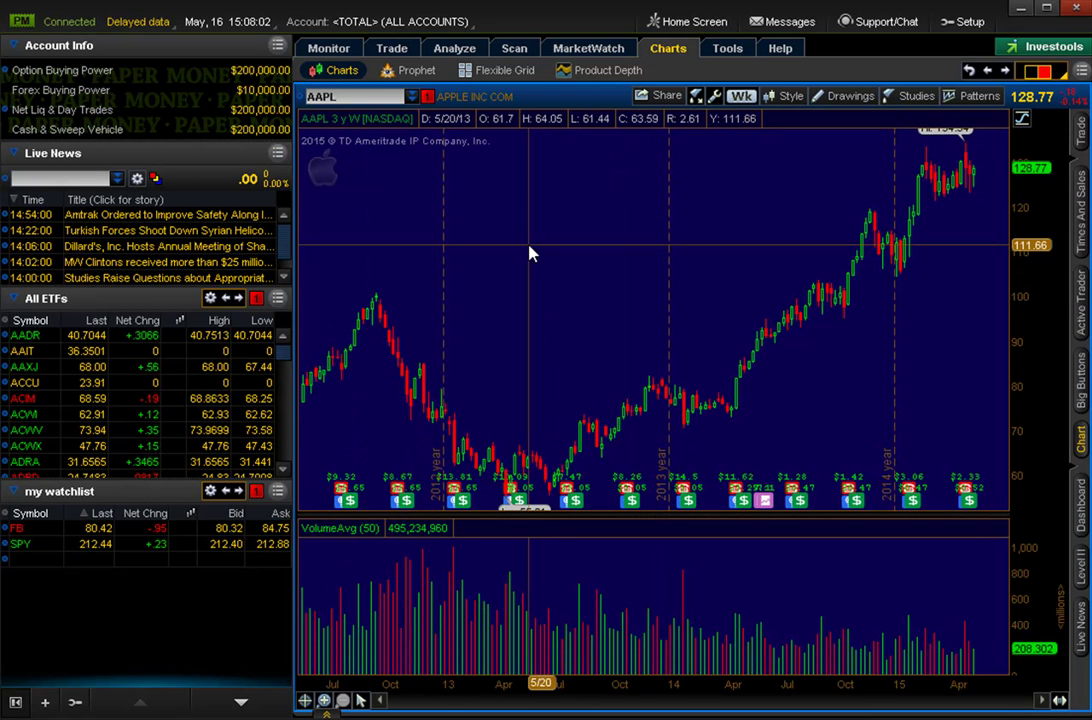
# Enlarge the AAPL price pane over the volume pane, leaving the studies unchanged in Edit Studies.
pyautogui.moveTo(651, 513); pyautogui.dragTo(651, 590)
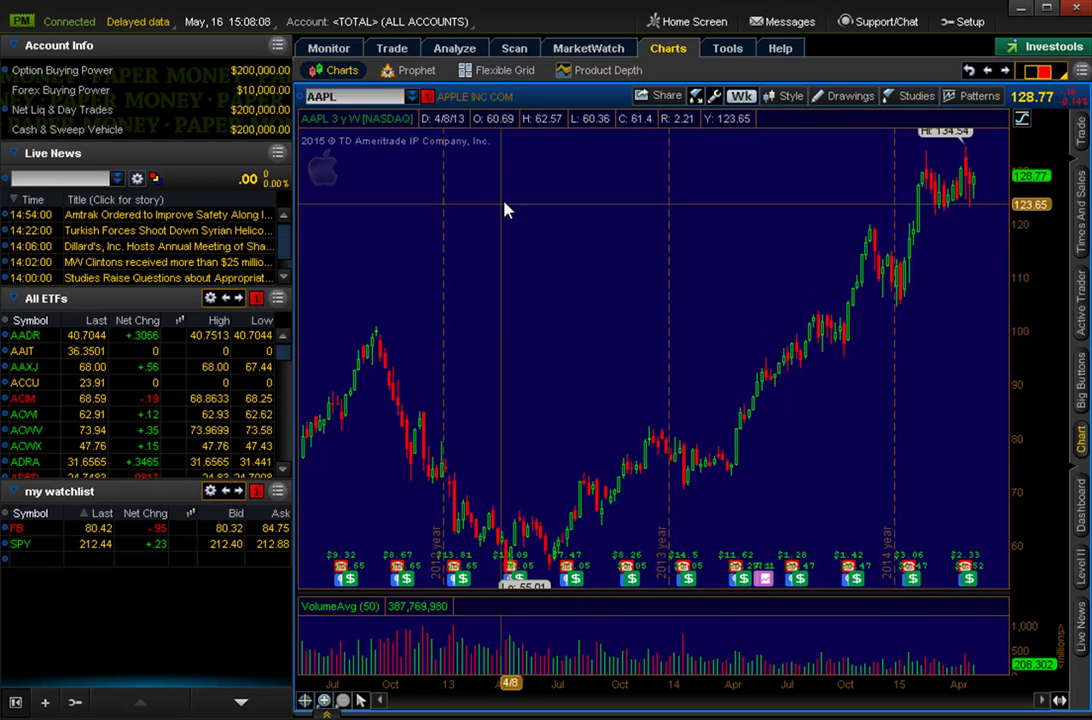
pyautogui.click(906, 97)
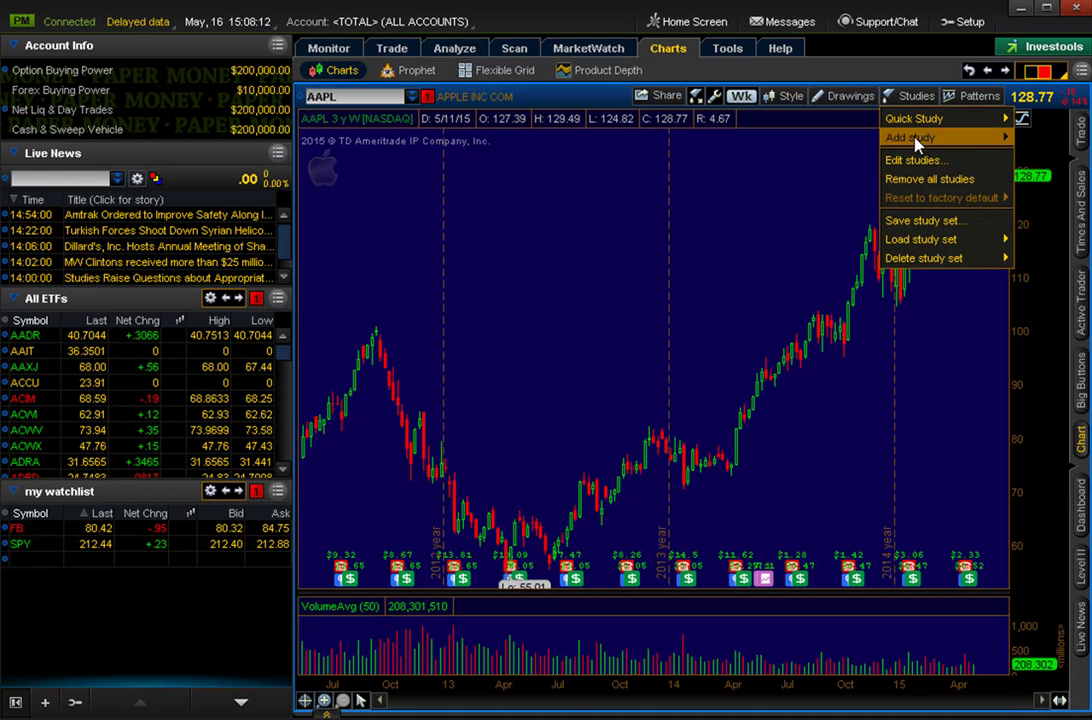
pyautogui.moveTo(912, 138)
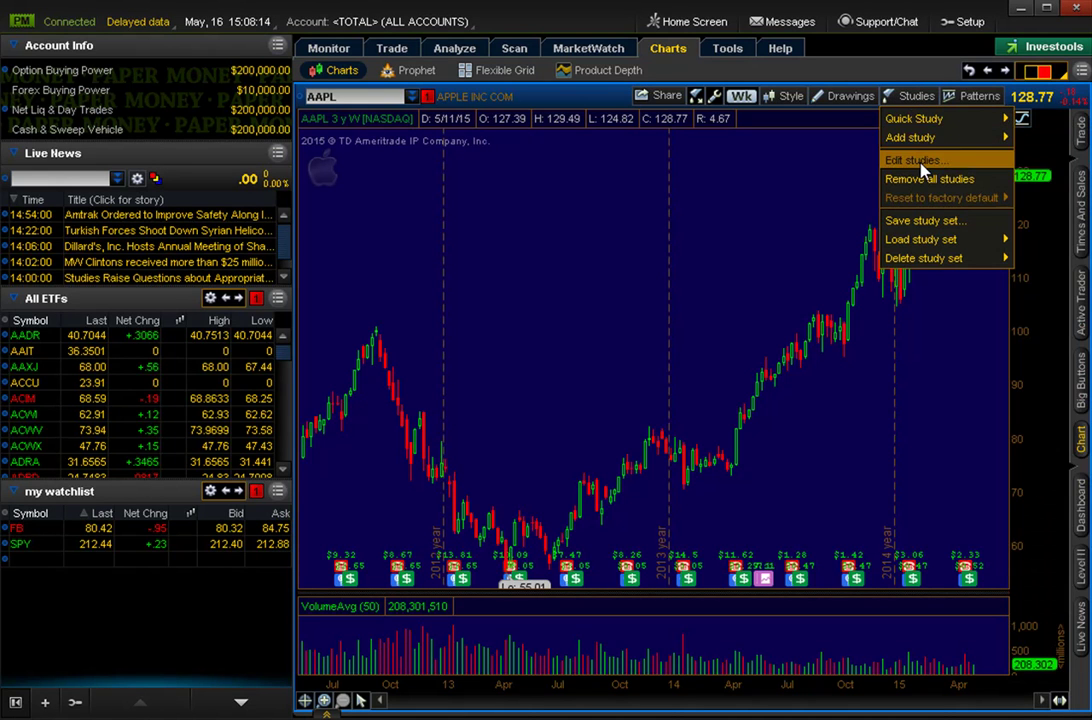
pyautogui.click(912, 160)
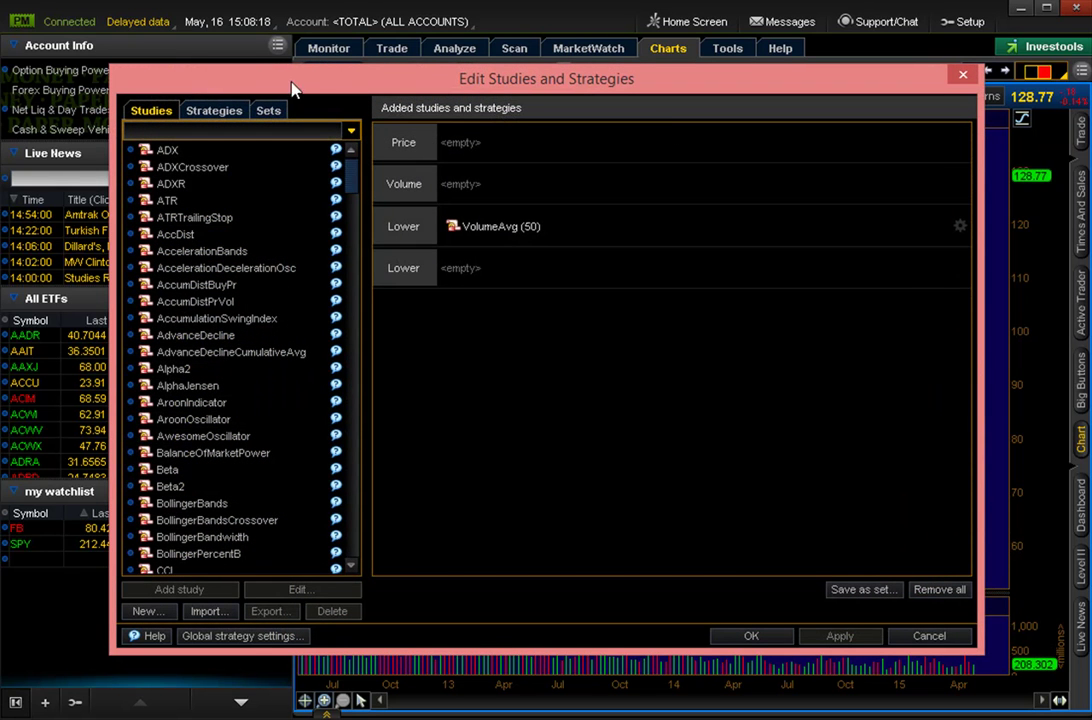
pyautogui.click(929, 636)
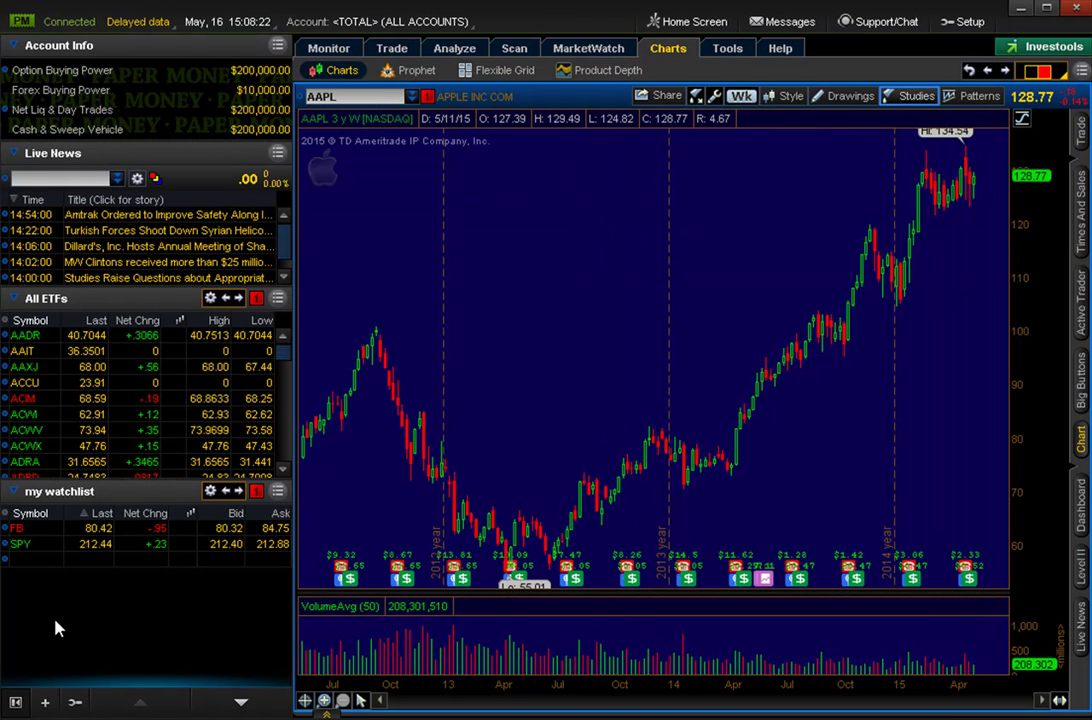
pyautogui.click(212, 490)
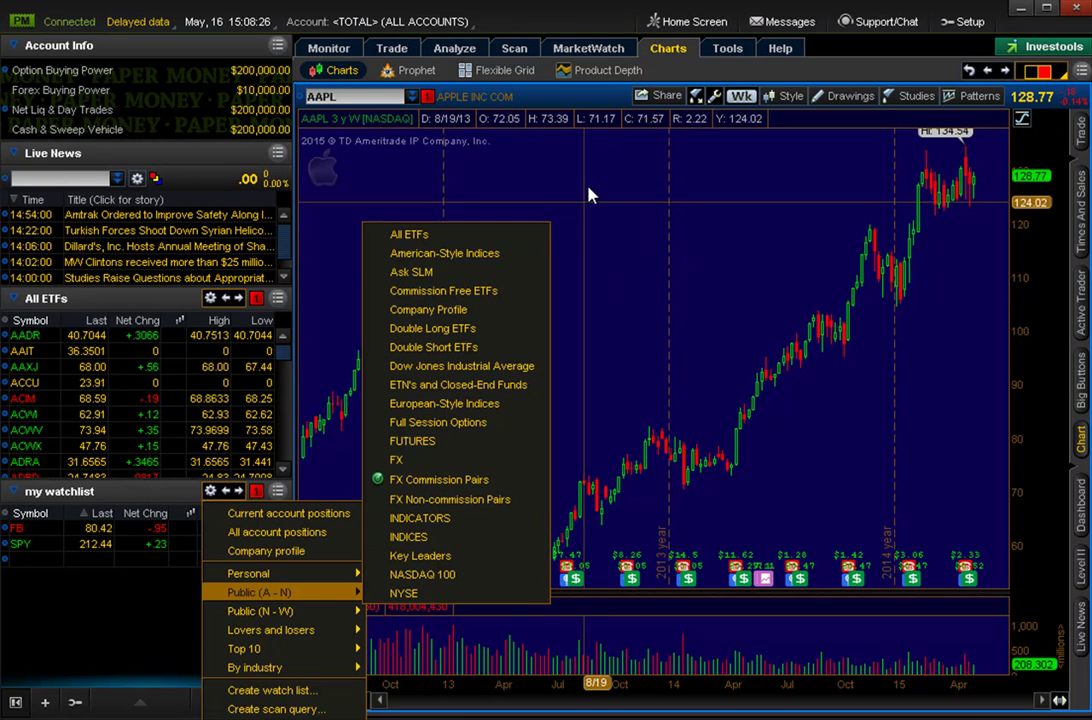
pyautogui.click(407, 180)
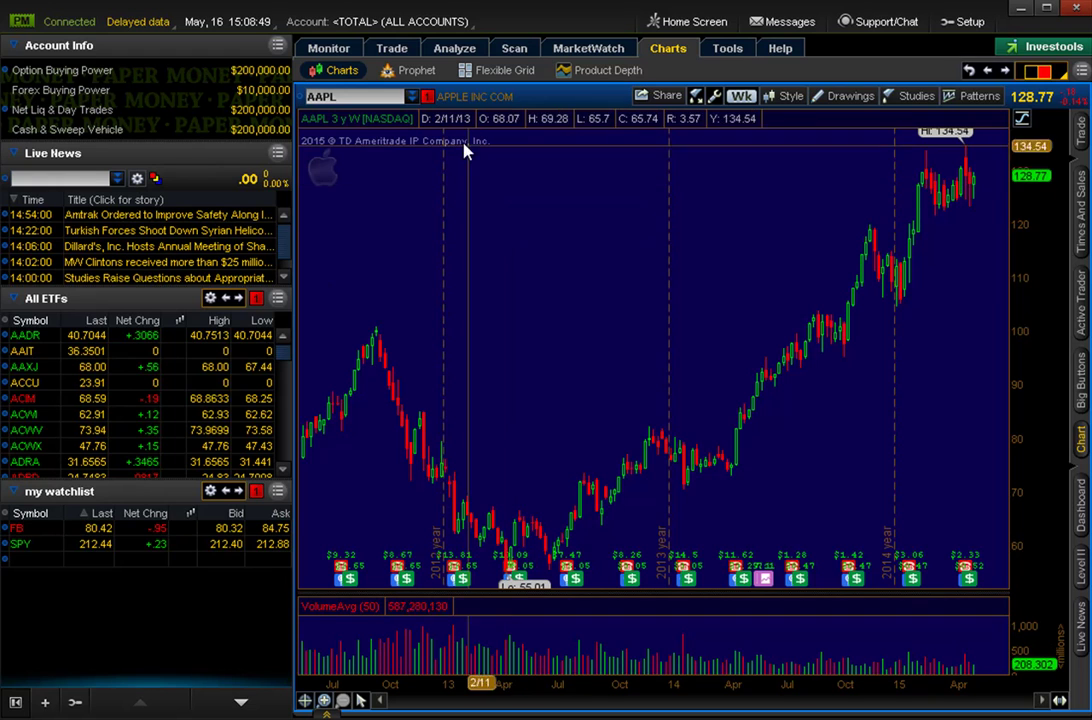
pyautogui.click(210, 490)
pyautogui.moveTo(322, 597)
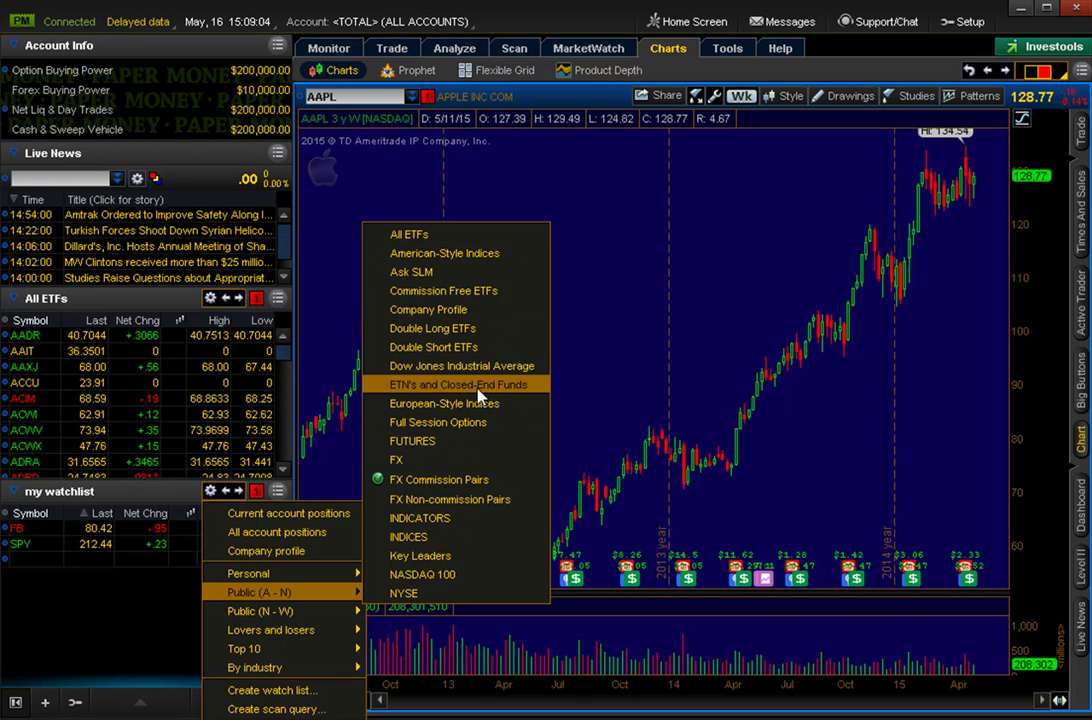
pyautogui.moveTo(304, 572)
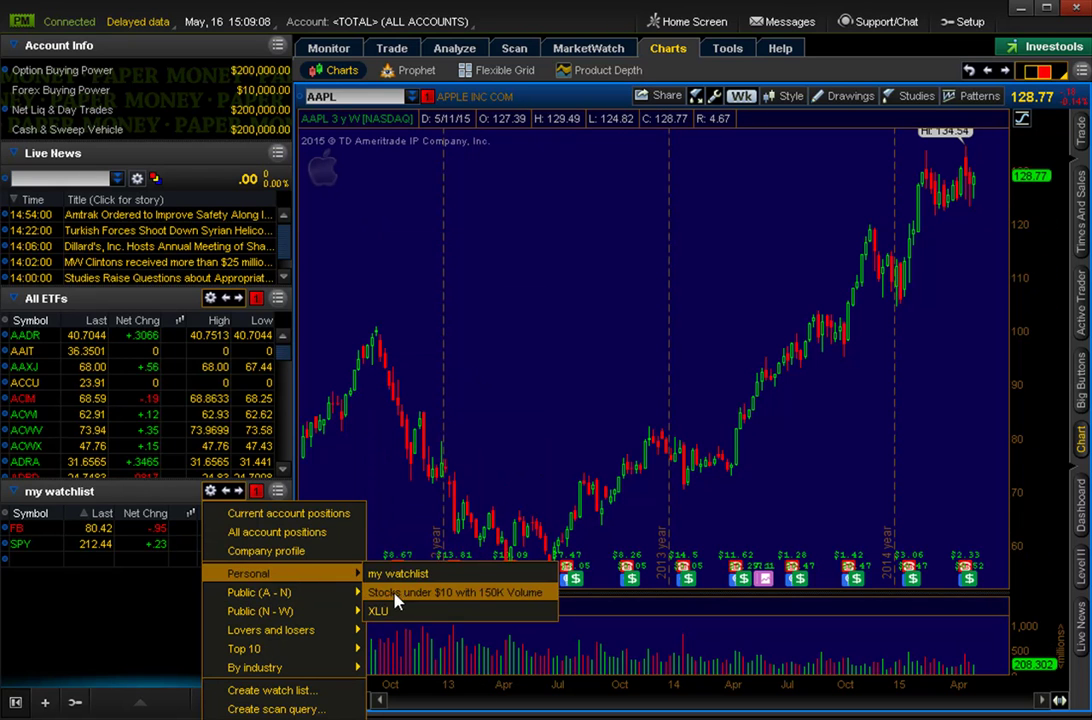
pyautogui.moveTo(288, 600)
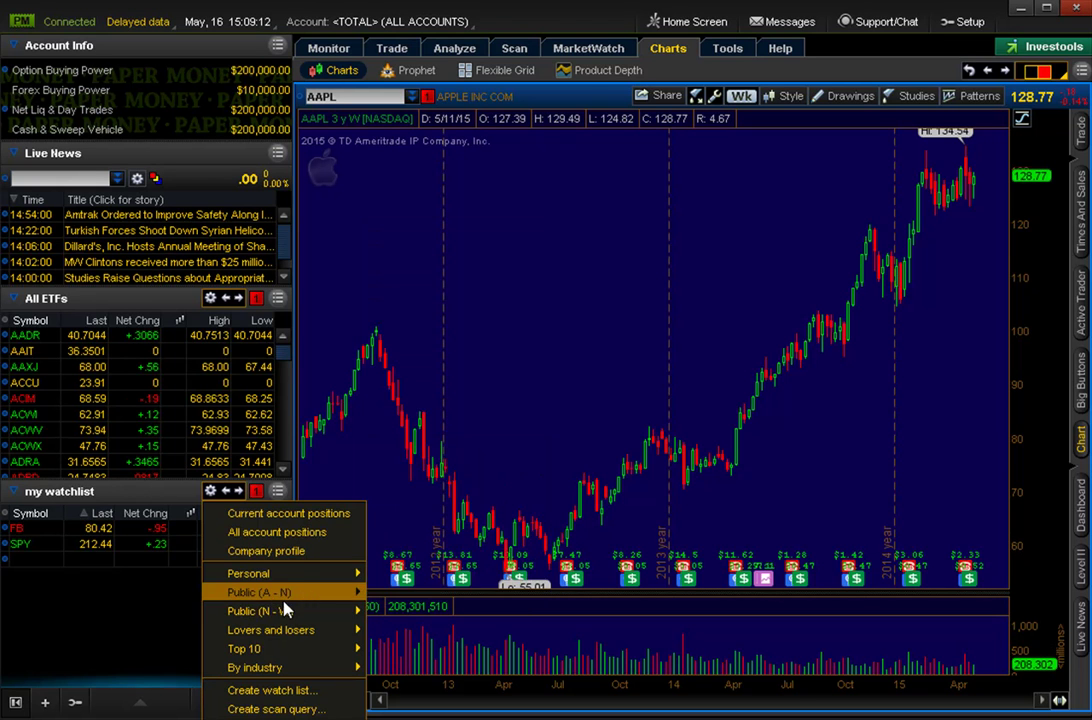
pyautogui.click(557, 220)
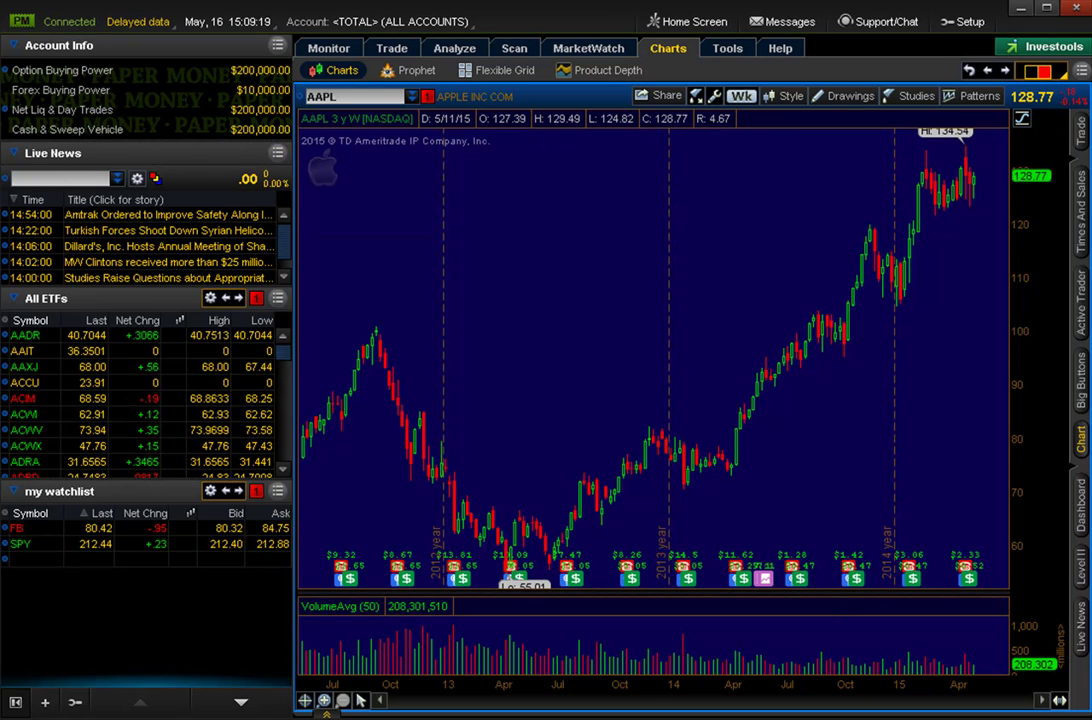
# In Select Patterns, add Pennant and Flag to the displayed classic patterns and confirm.
pyautogui.click(969, 100)
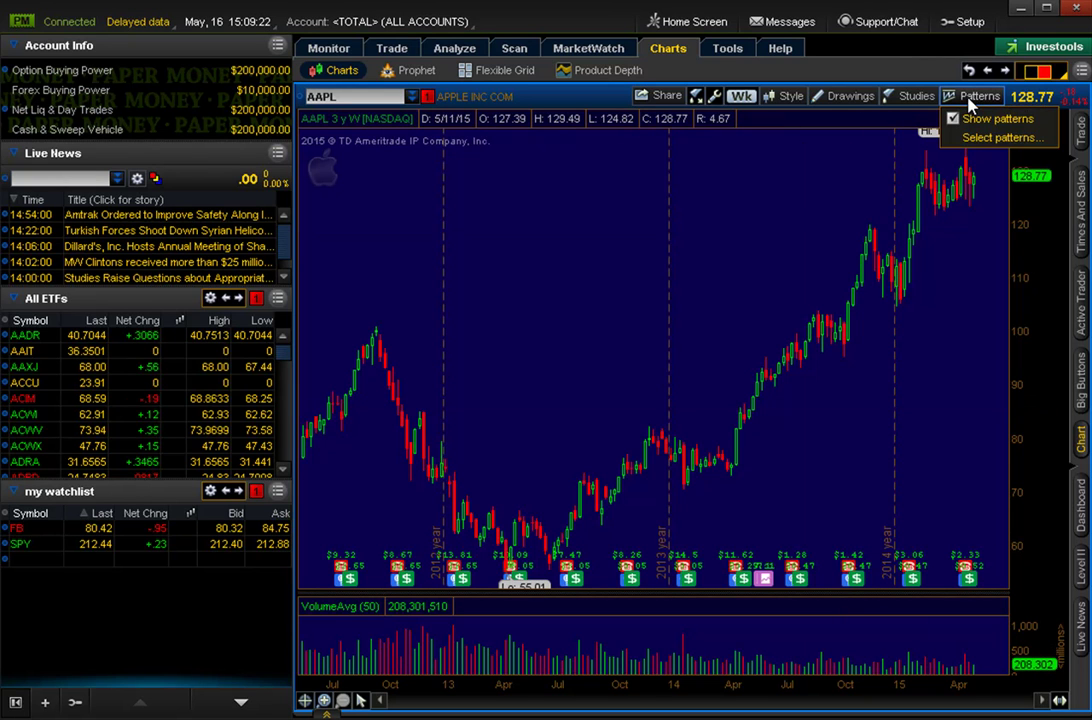
pyautogui.click(1000, 137)
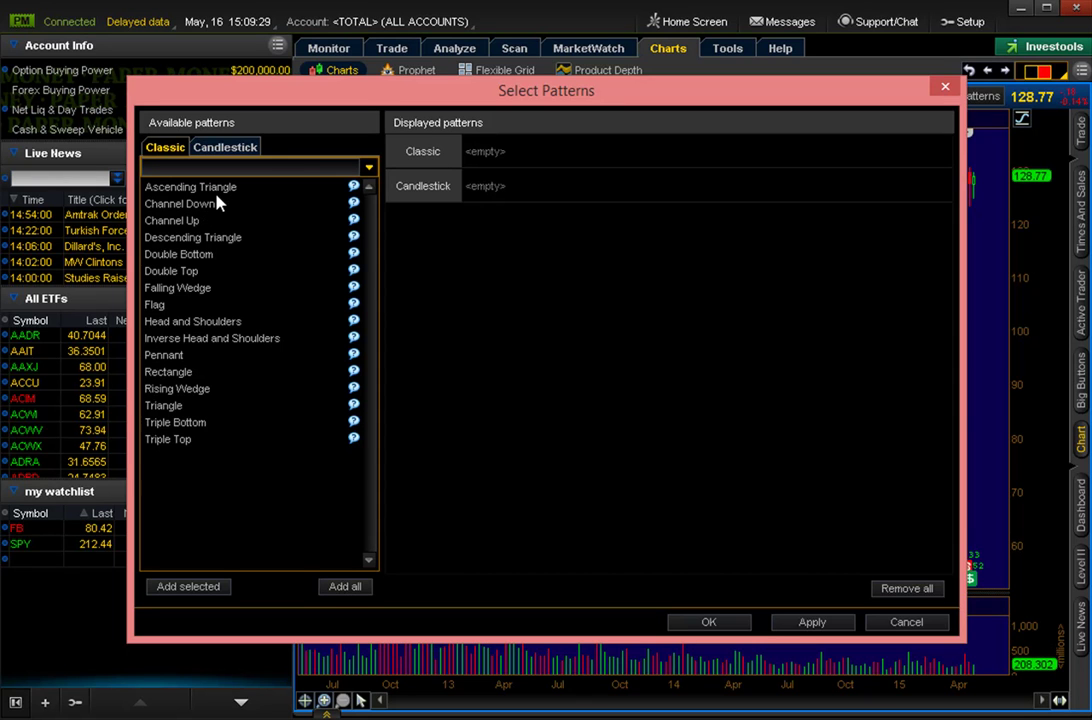
pyautogui.click(207, 340)
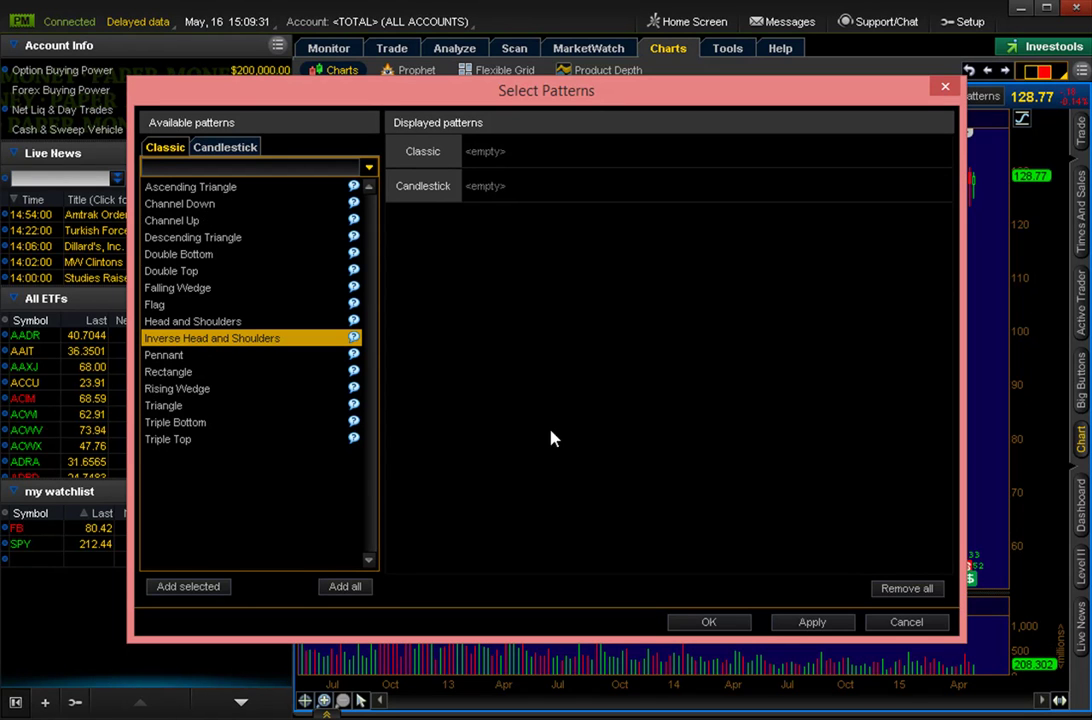
pyautogui.click(815, 622)
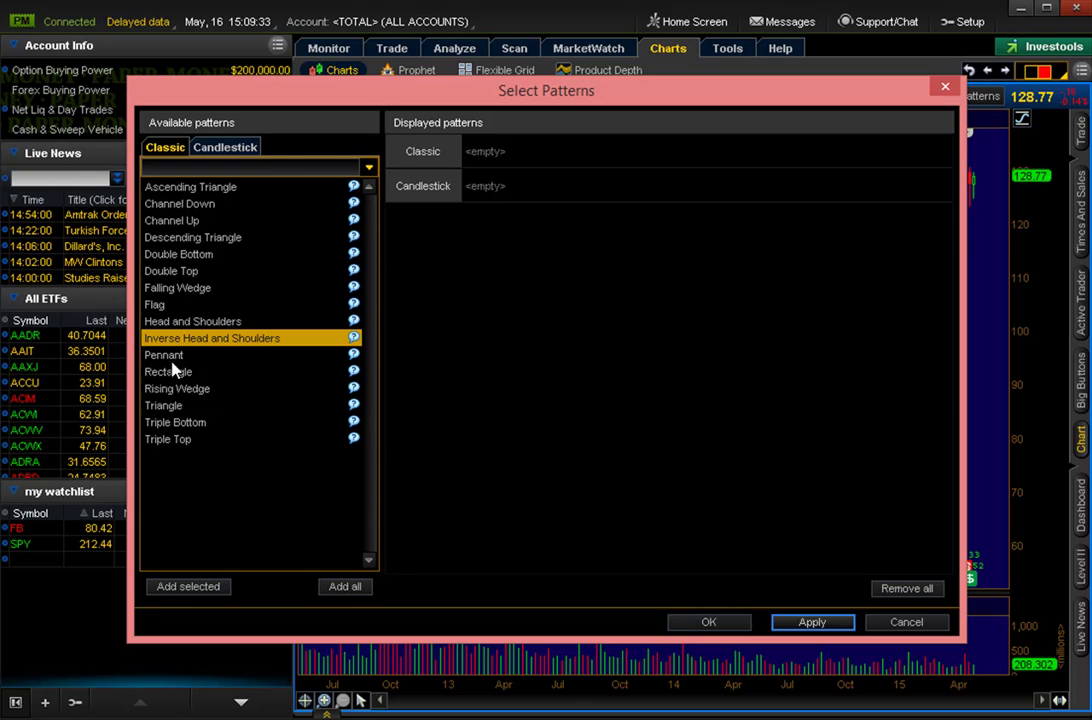
pyautogui.click(288, 355)
pyautogui.click(816, 621)
pyautogui.click(190, 589)
pyautogui.click(150, 304)
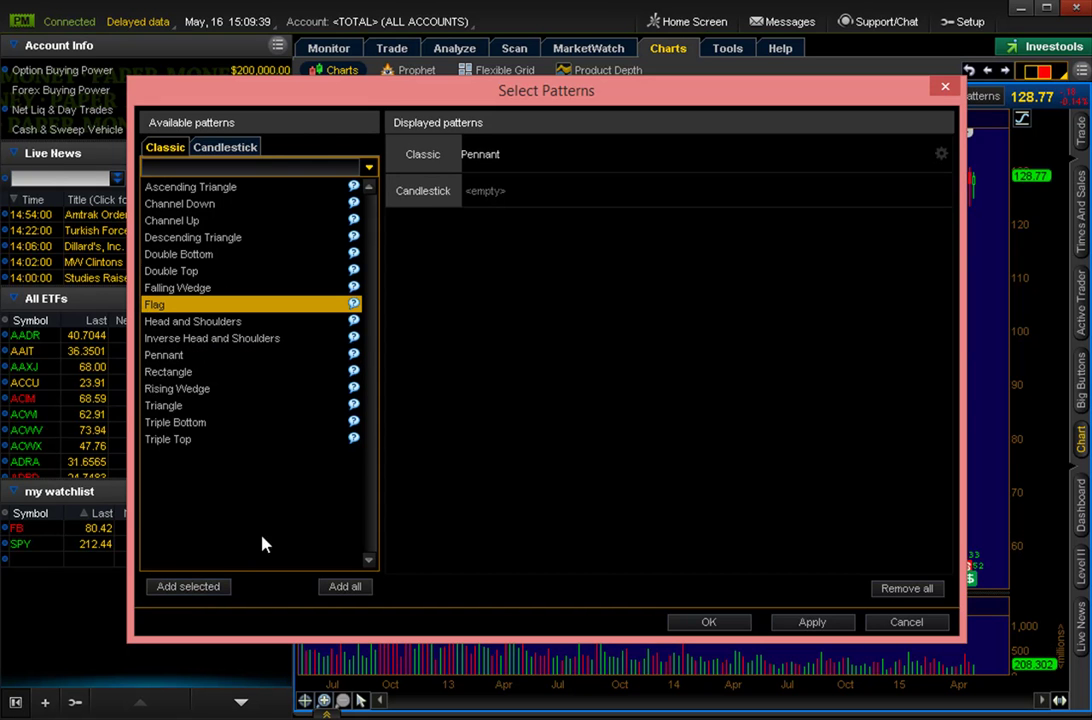
pyautogui.click(190, 586)
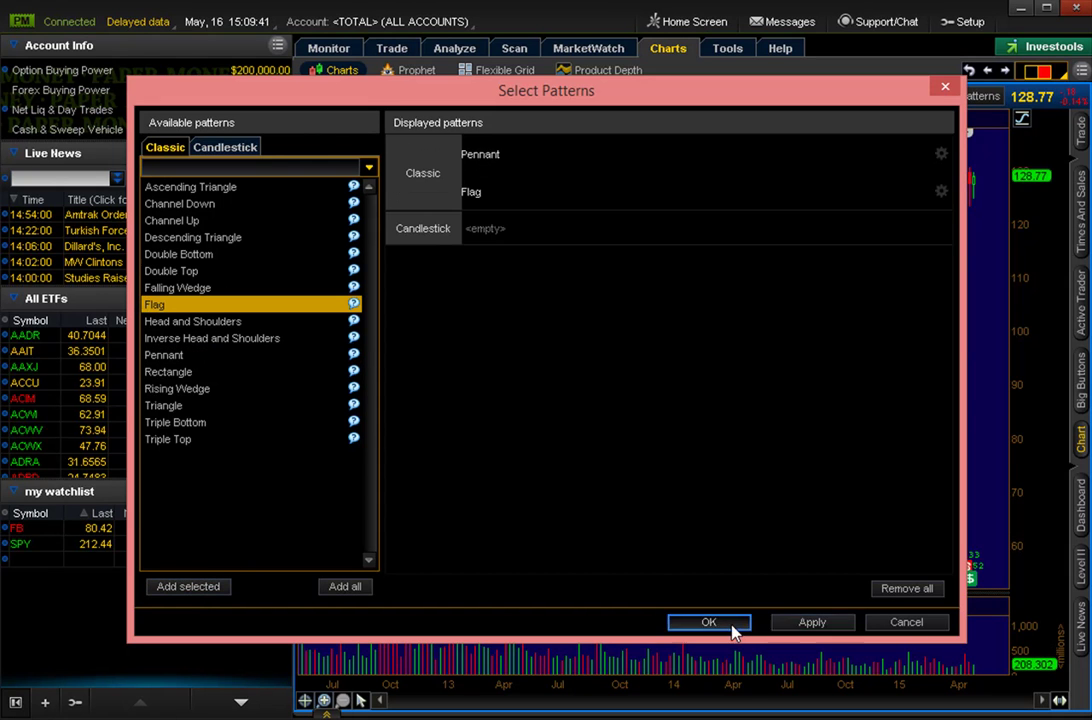
pyautogui.click(731, 624)
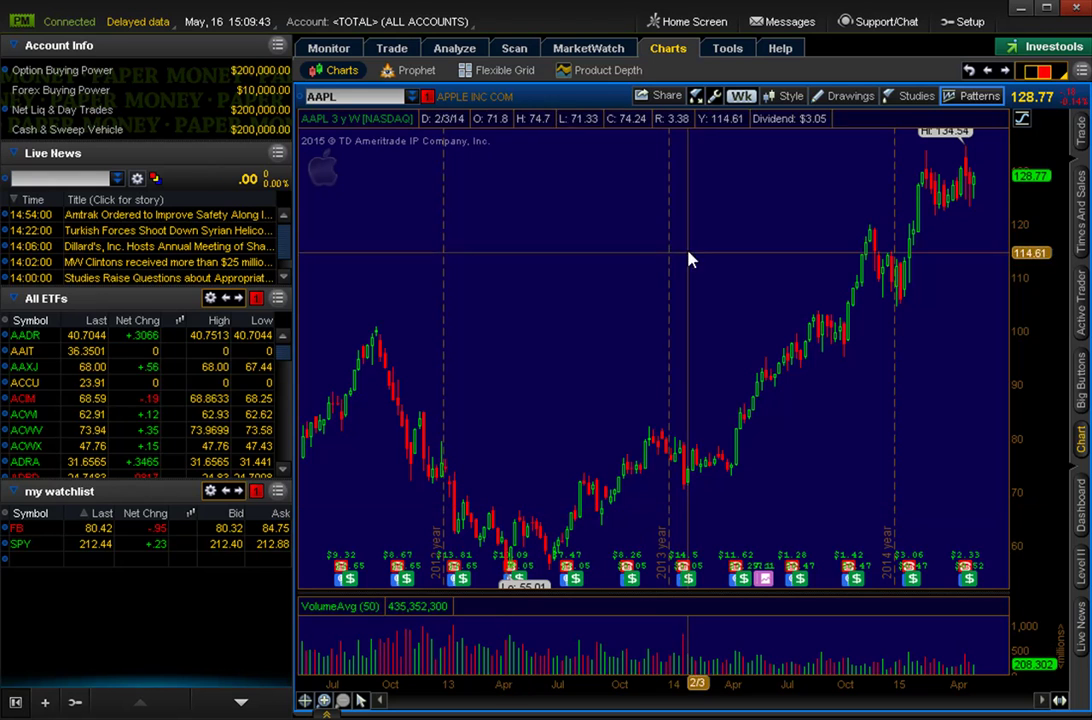
# Switch the AAPL chart to 1 Y : D aggregation, reconfirm patterns, and reset the view.
pyautogui.click(741, 96)
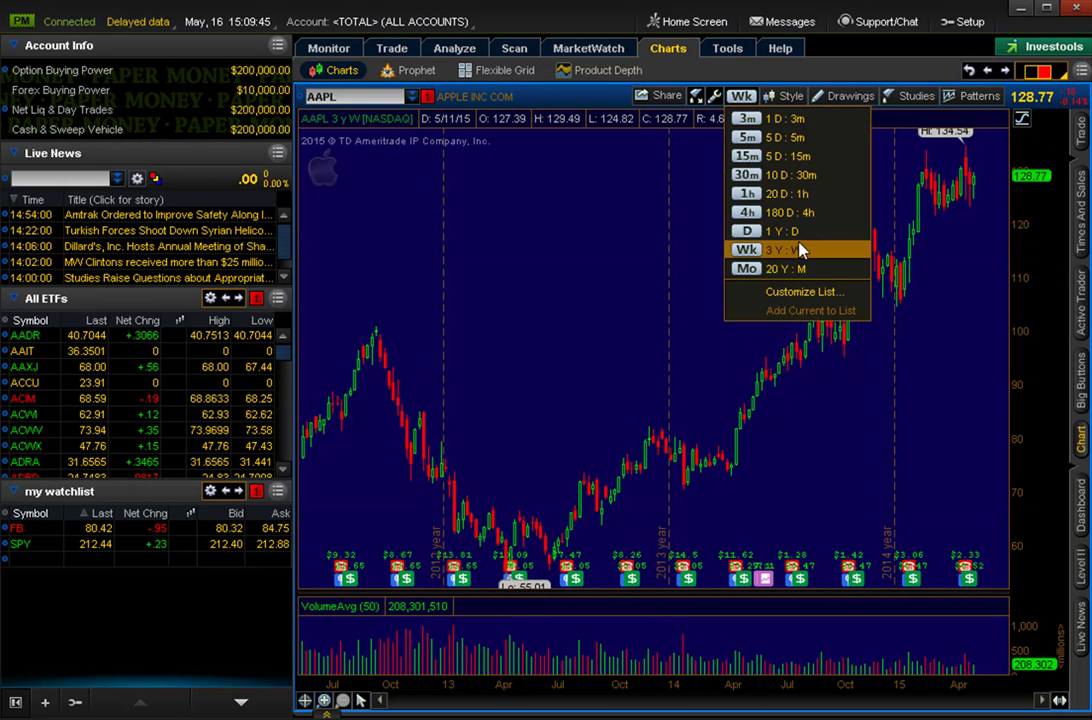
pyautogui.click(790, 231)
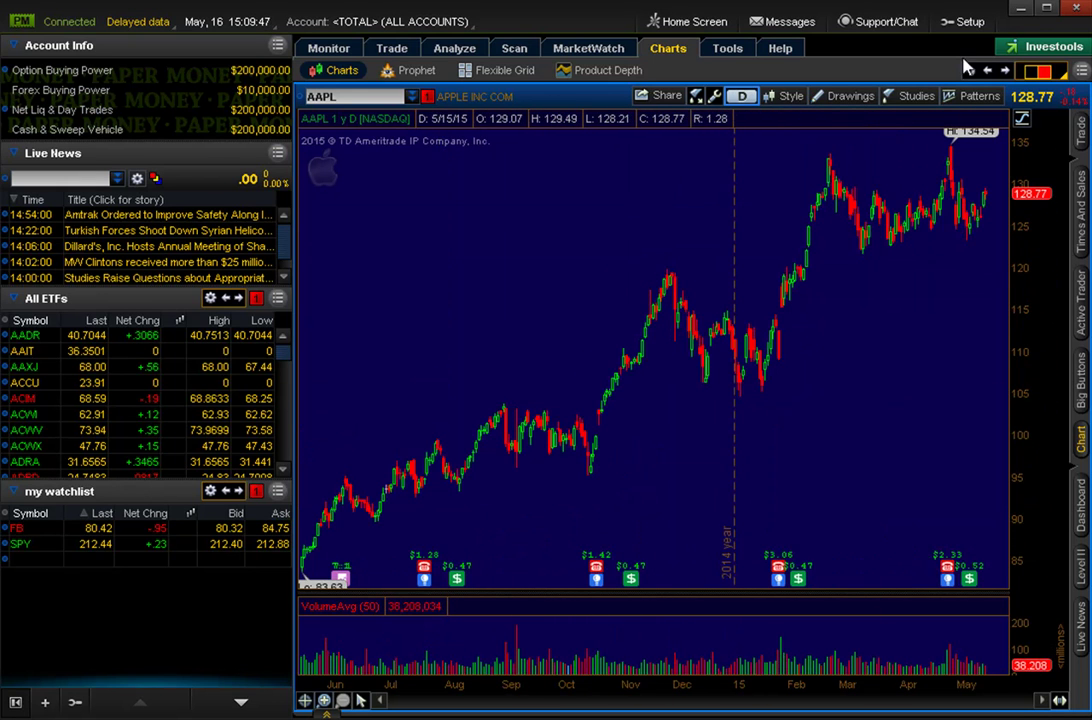
pyautogui.click(979, 96)
pyautogui.click(987, 139)
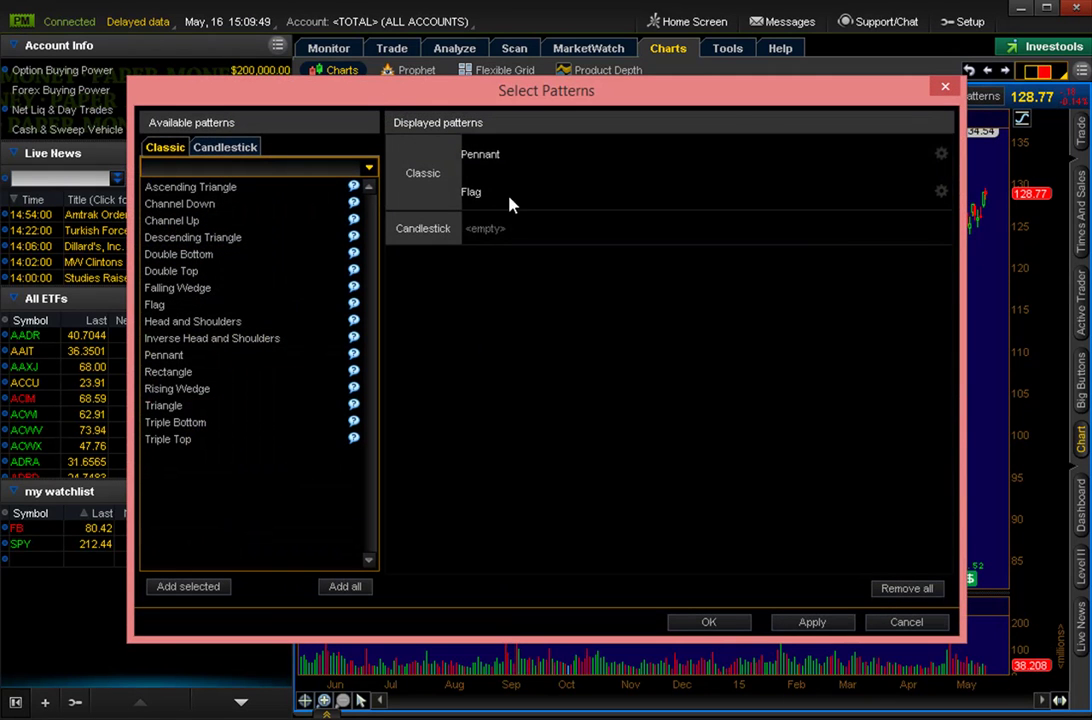
pyautogui.click(729, 624)
pyautogui.rightClick(683, 194)
pyautogui.click(685, 197)
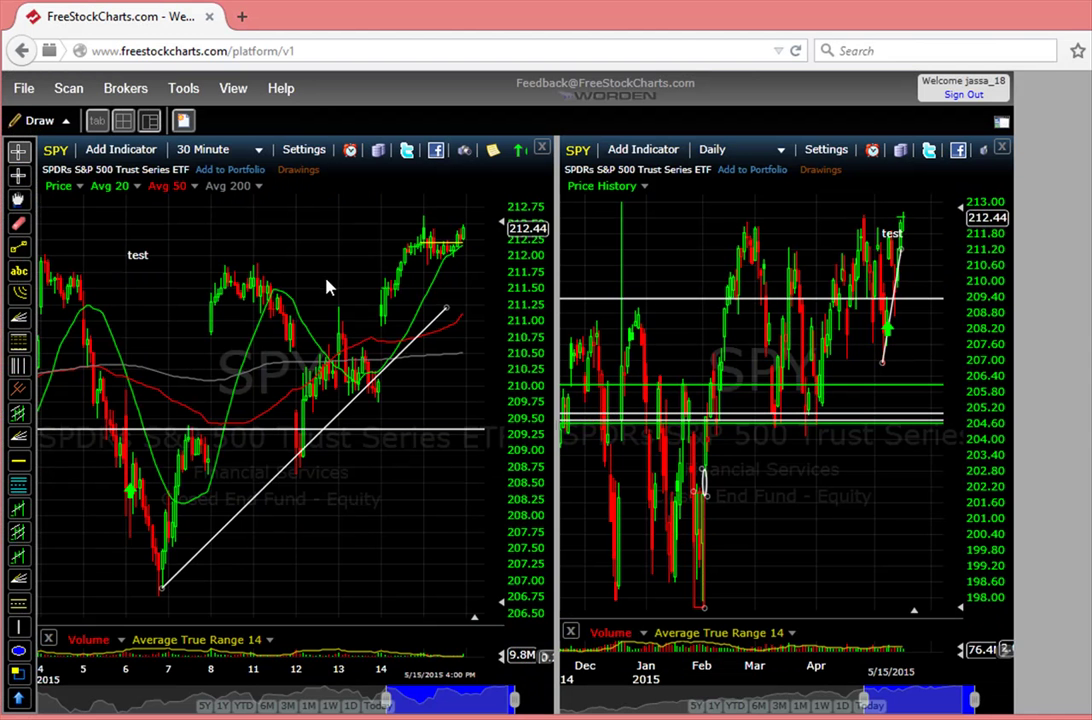
pyautogui.scroll(5, 334, 280)
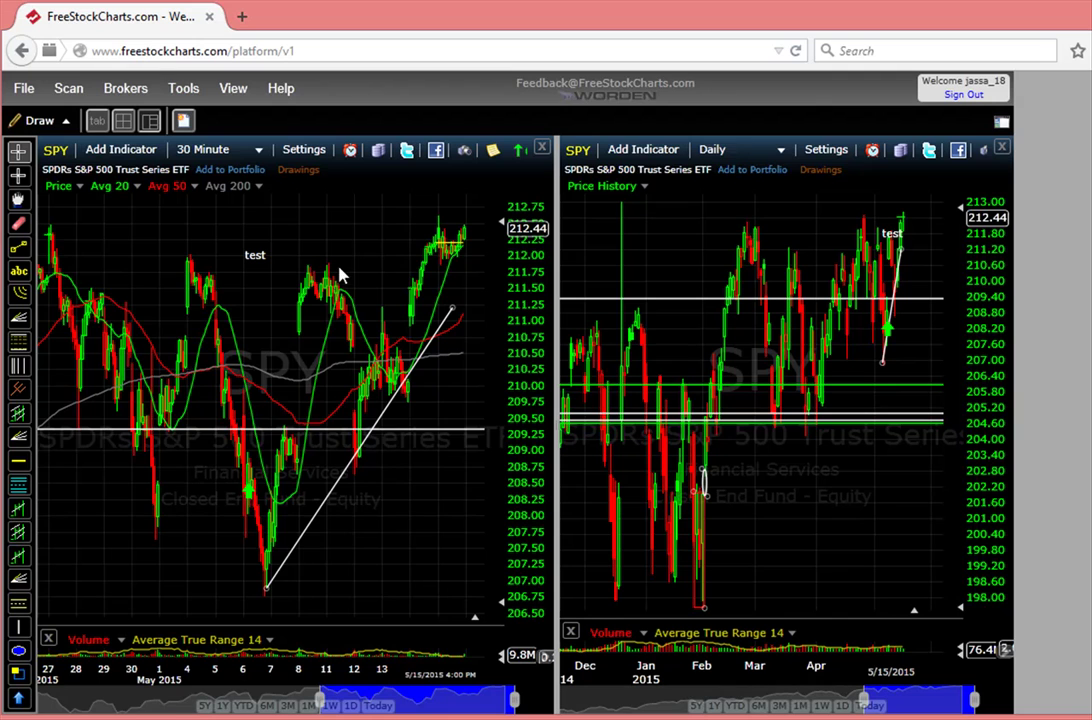
pyautogui.click(288, 384)
pyautogui.scroll(-3, 288, 345)
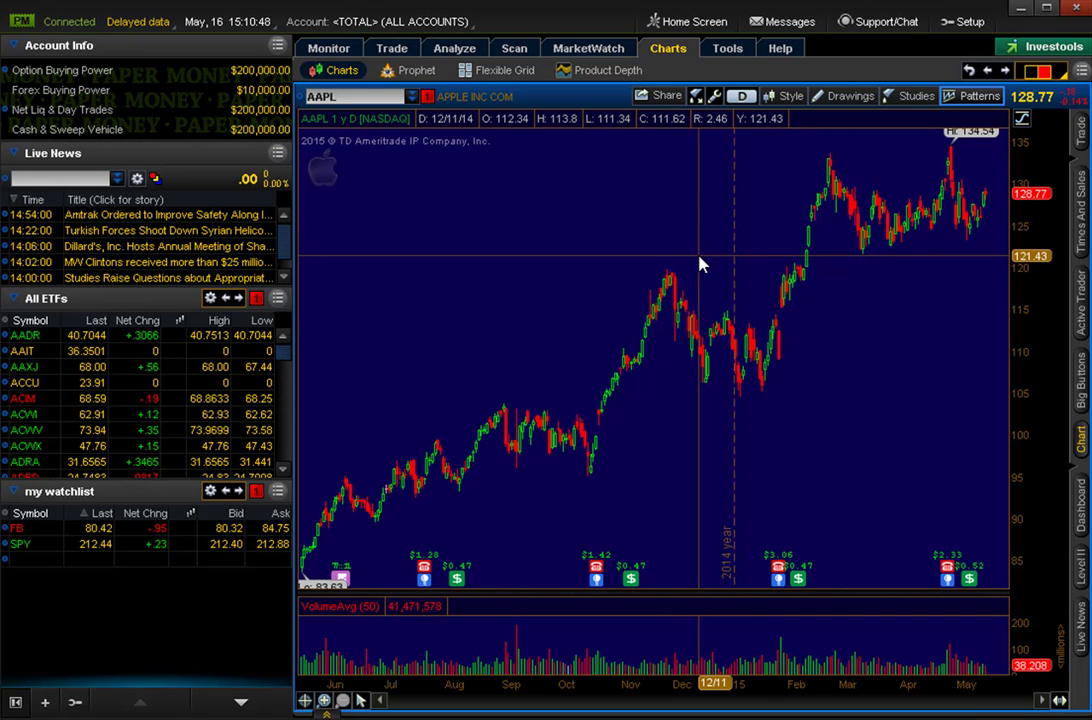
pyautogui.click(876, 24)
pyautogui.moveTo(882, 31); pyautogui.dragTo(548, 72)
pyautogui.click(255, 114)
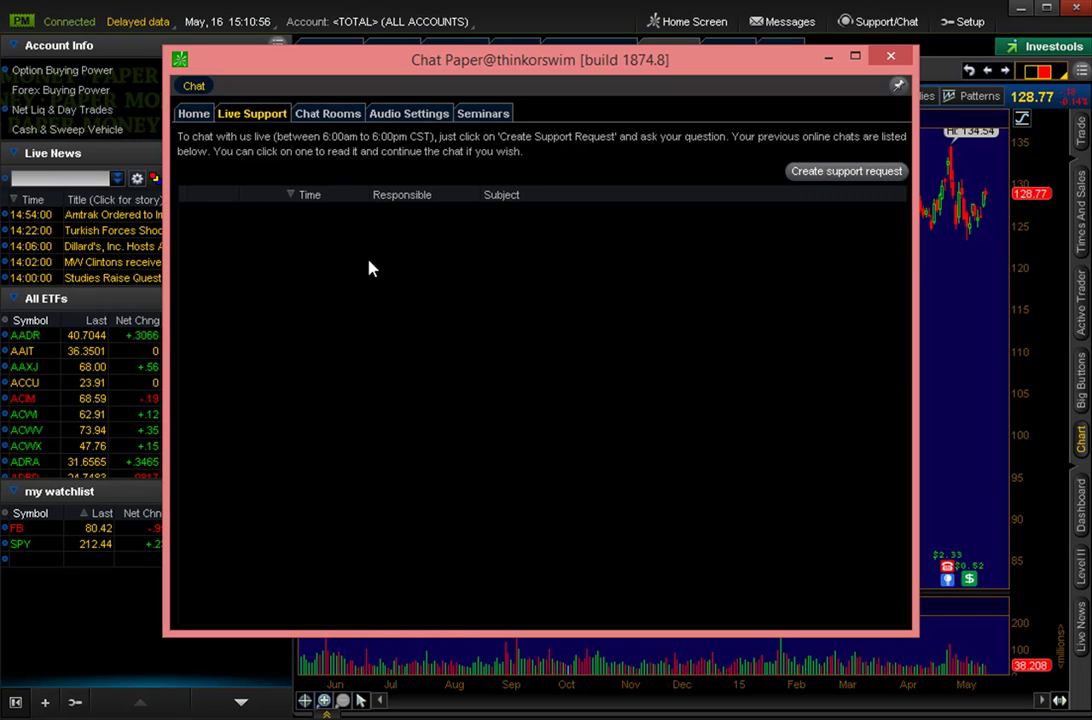
pyautogui.click(890, 56)
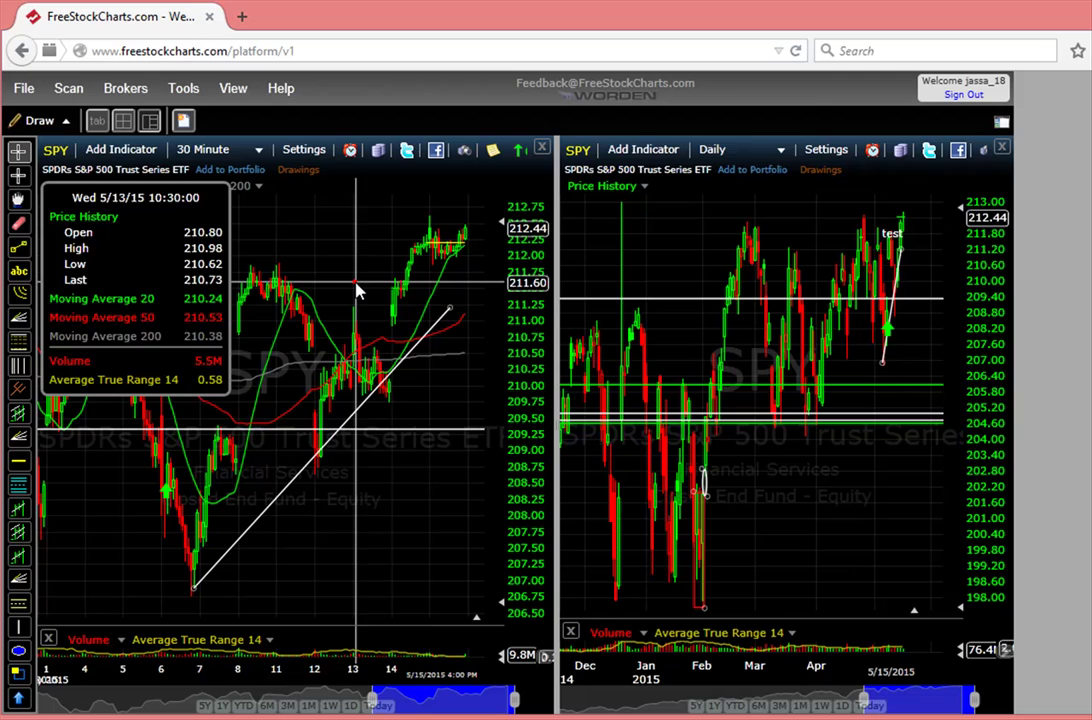
pyautogui.click(357, 289)
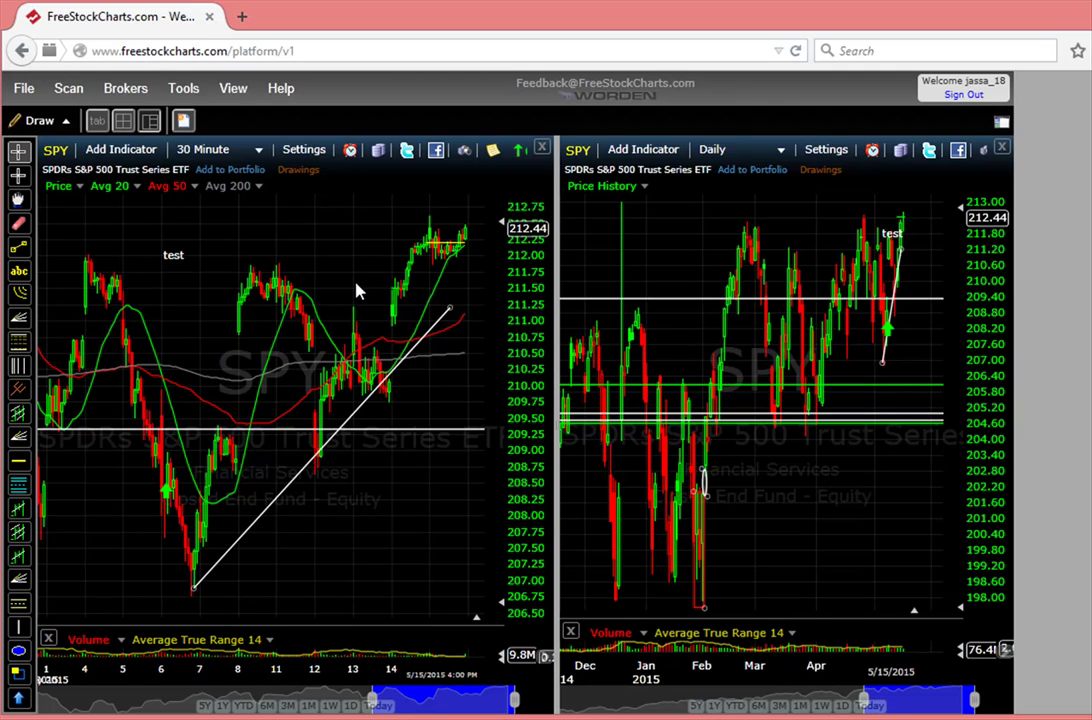
pyautogui.click(356, 285)
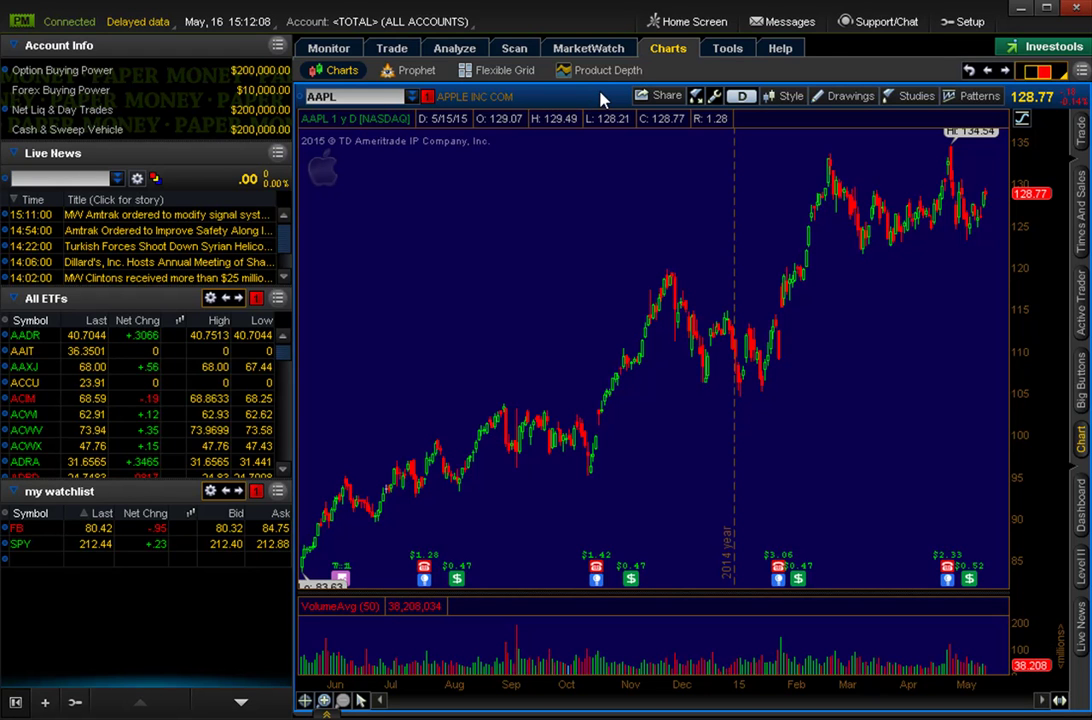
# Load SPY, reapply the Pennant and Flag patterns, and zoom to August 2014–May 2015.
pyautogui.click(383, 97)
pyautogui.write('SPY')
pyautogui.press('Return')
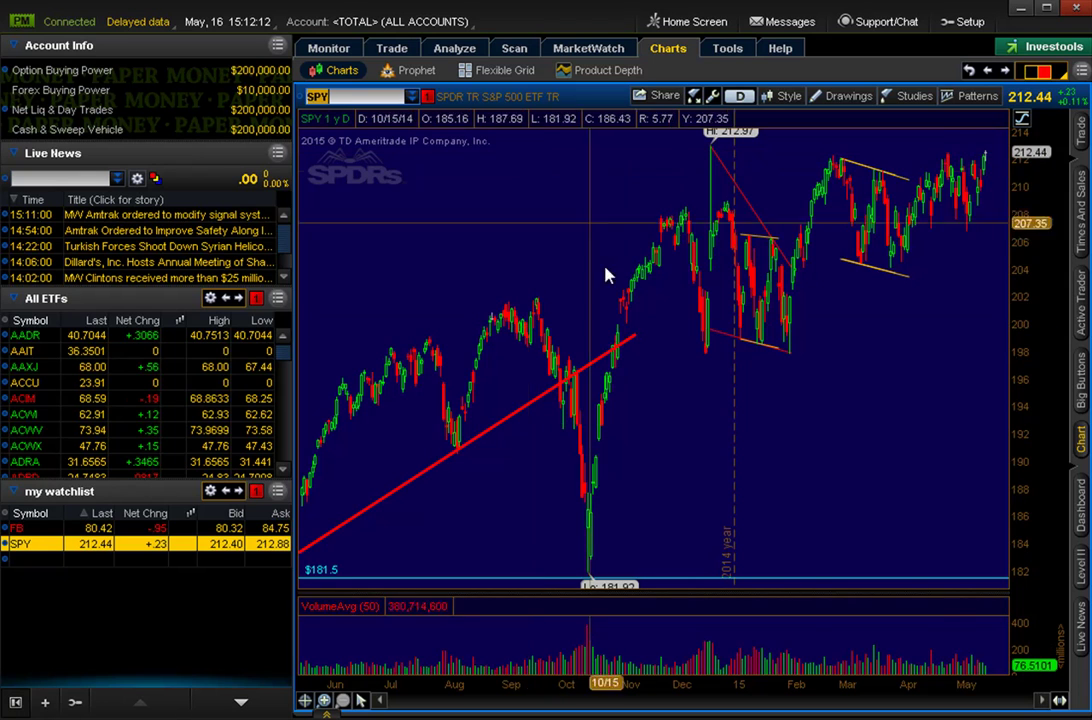
pyautogui.click(977, 96)
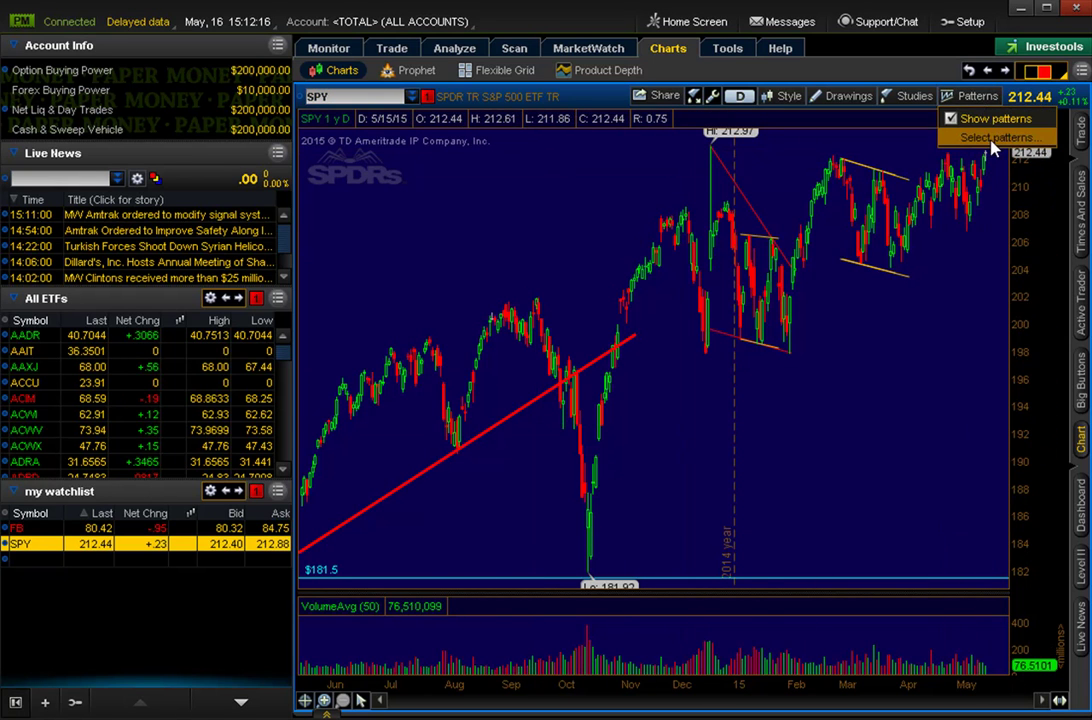
pyautogui.click(995, 138)
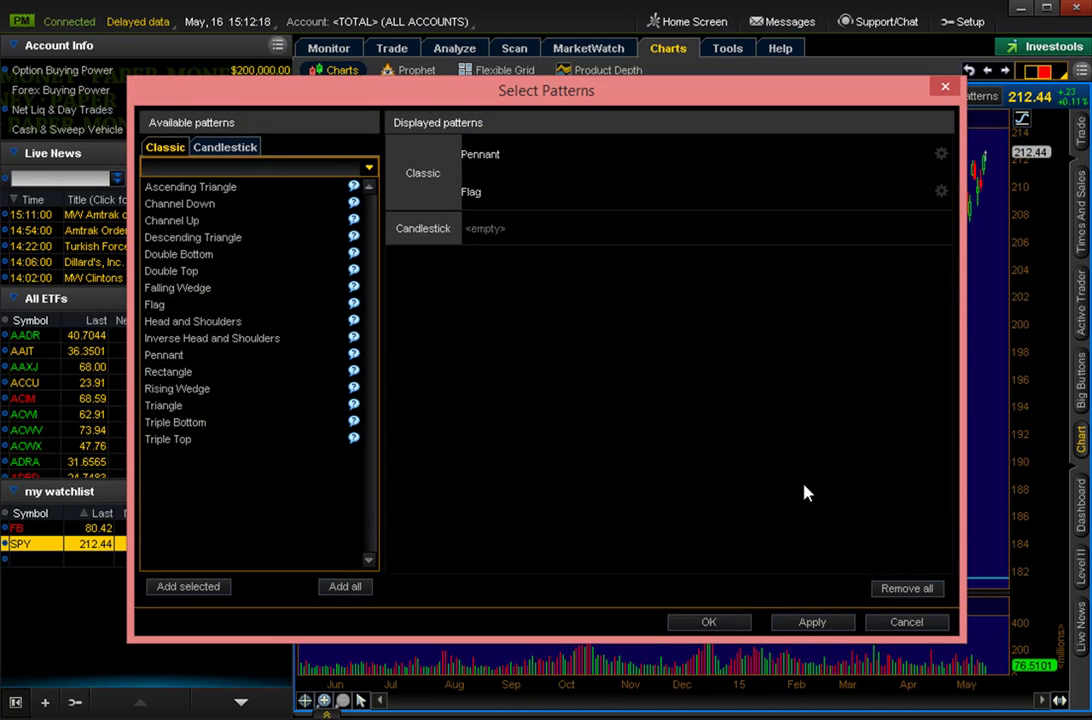
pyautogui.click(915, 624)
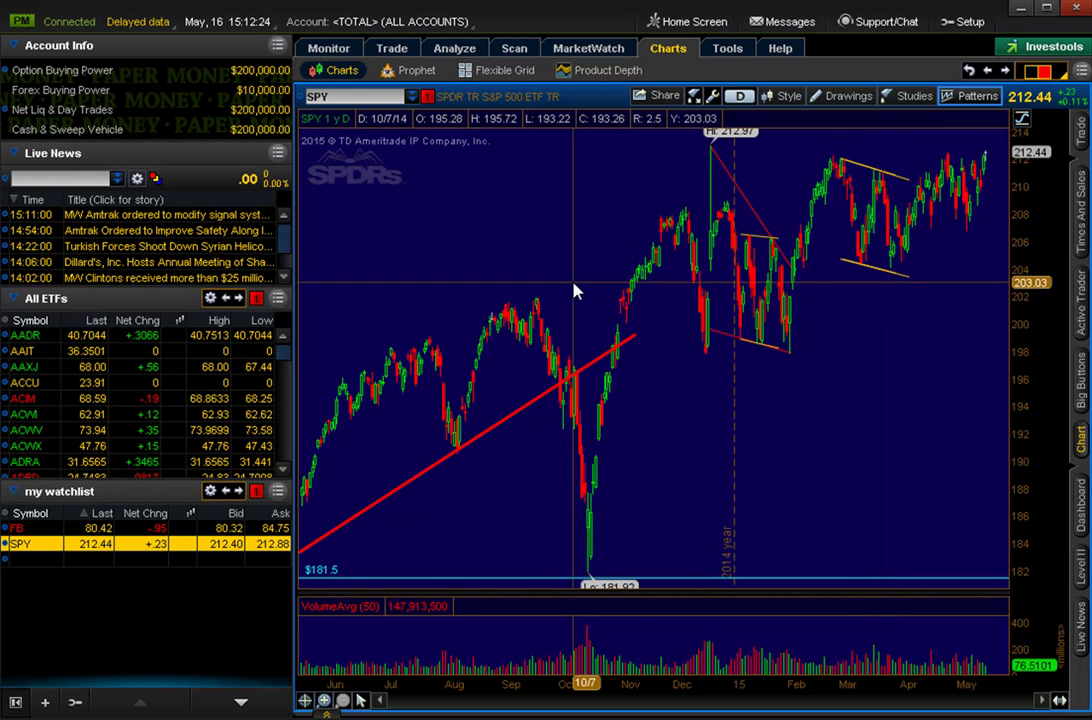
pyautogui.moveTo(447, 250); pyautogui.dragTo(1005, 245)
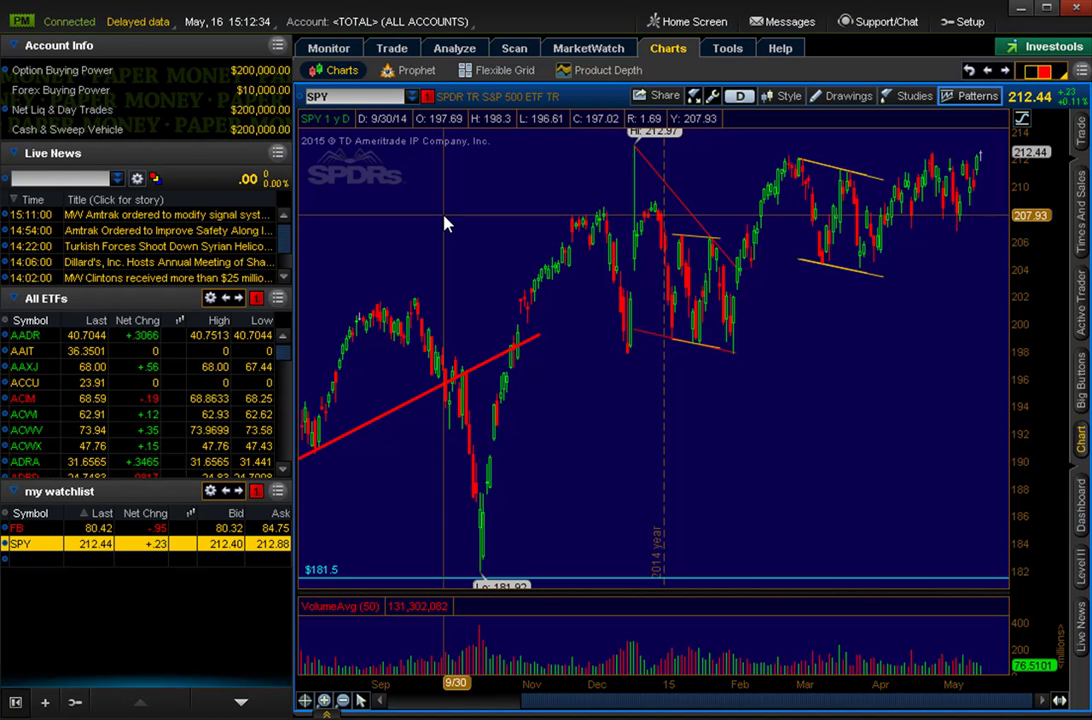
# Hide detected chart patterns and switch SPY to 3 Y : W weekly candles.
pyautogui.click(740, 96)
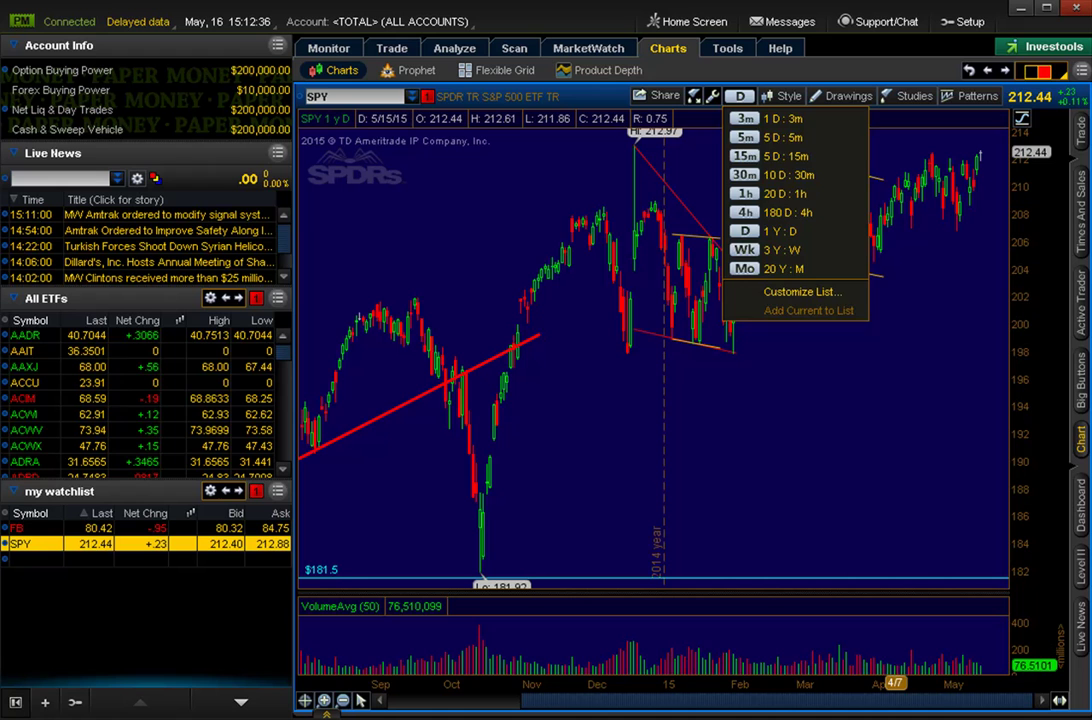
pyautogui.click(970, 96)
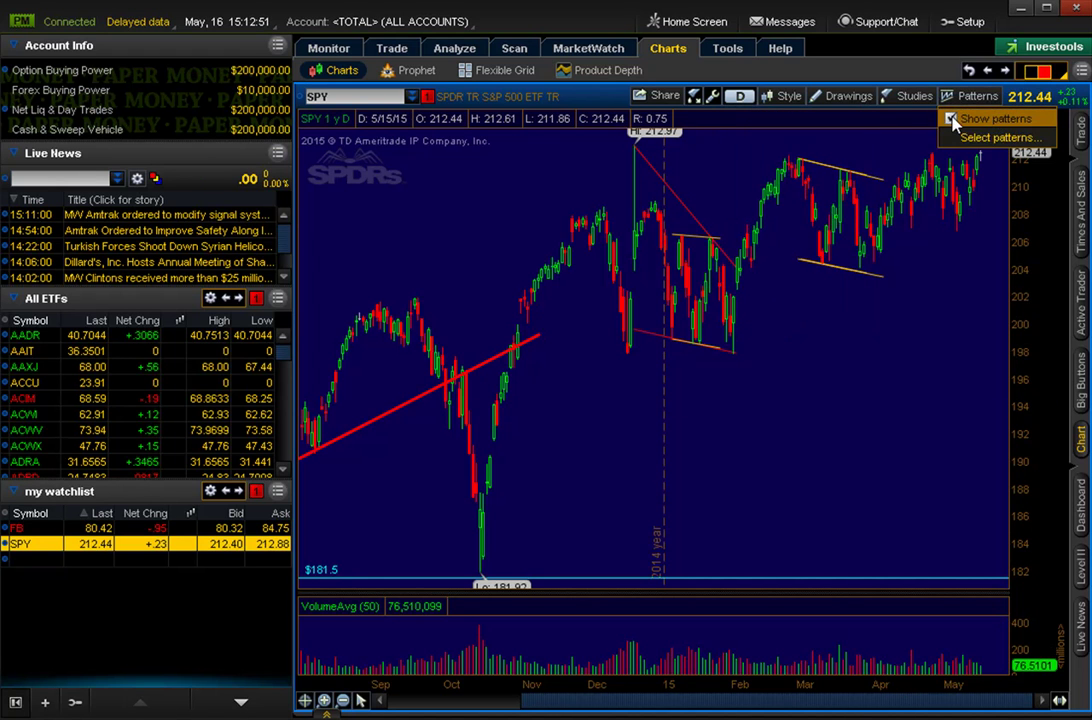
pyautogui.click(962, 118)
pyautogui.click(740, 96)
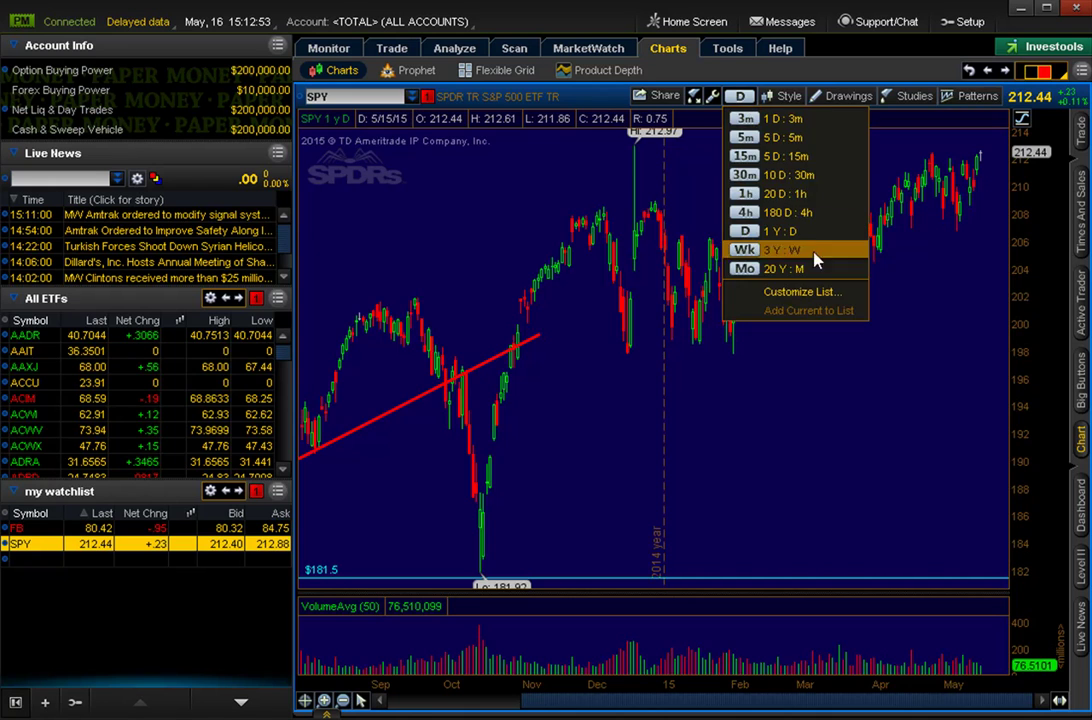
pyautogui.click(812, 249)
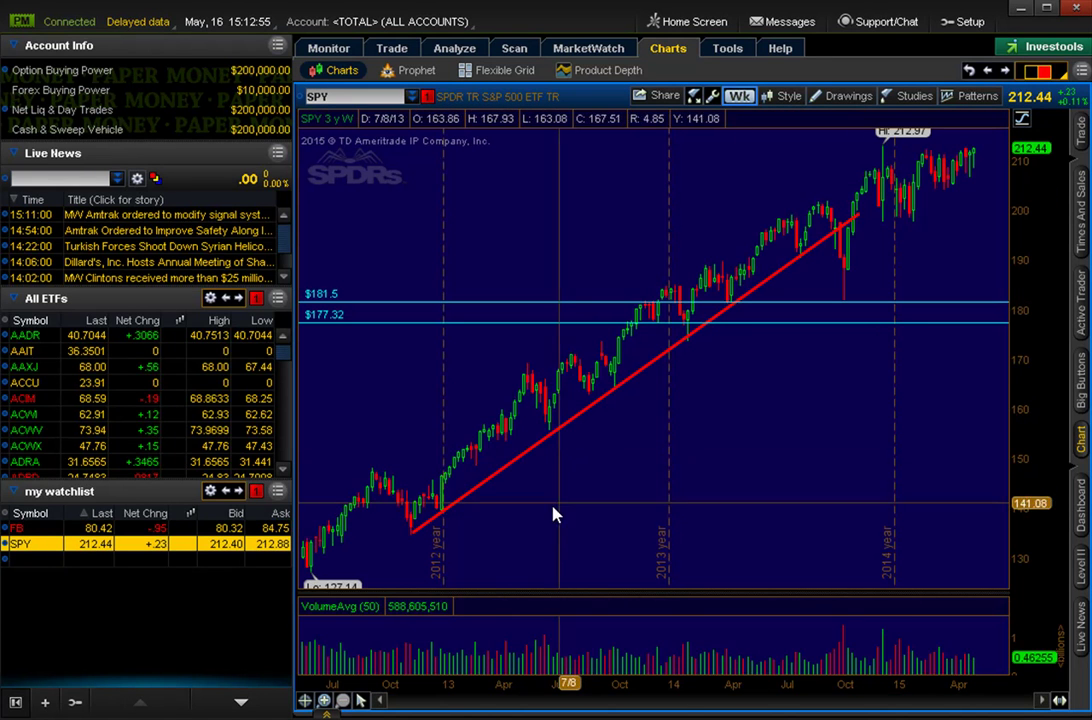
# Delete the red trendline and the $177.32 and $181.5 price levels, then zoom on recent candles.
pyautogui.press('Delete')
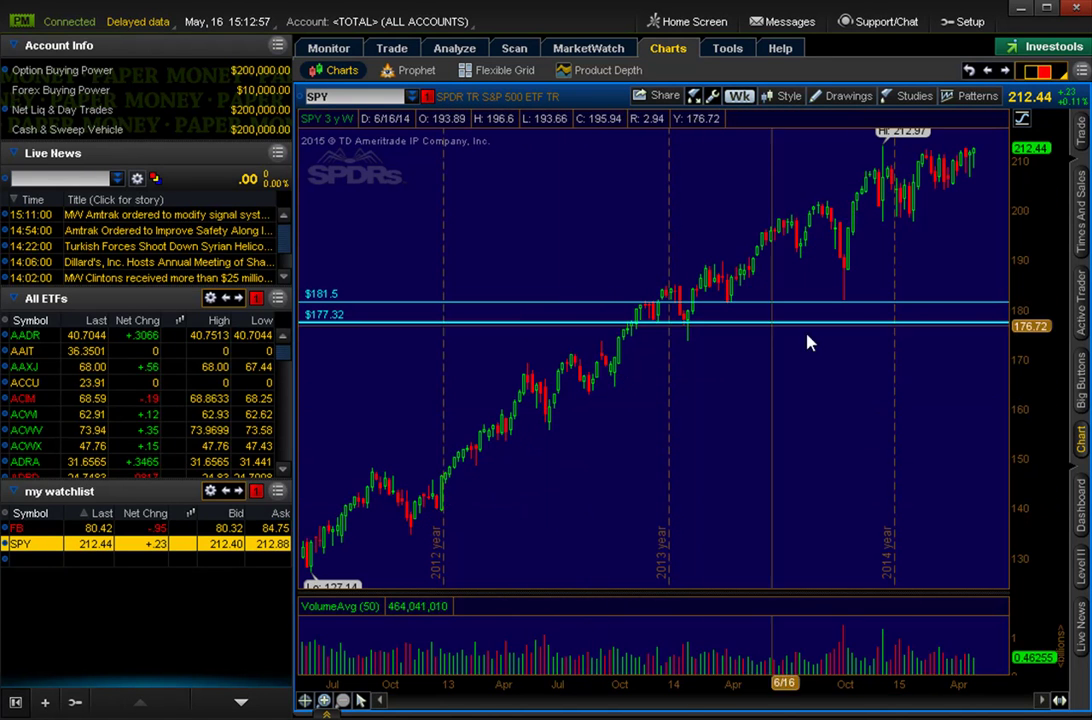
pyautogui.click(908, 320)
pyautogui.press('Delete')
pyautogui.click(933, 303)
pyautogui.press('Delete')
pyautogui.moveTo(960, 310)
pyautogui.mouseDown()
pyautogui.moveTo(463, 383)
pyautogui.moveTo(950, 230)
pyautogui.mouseUp()
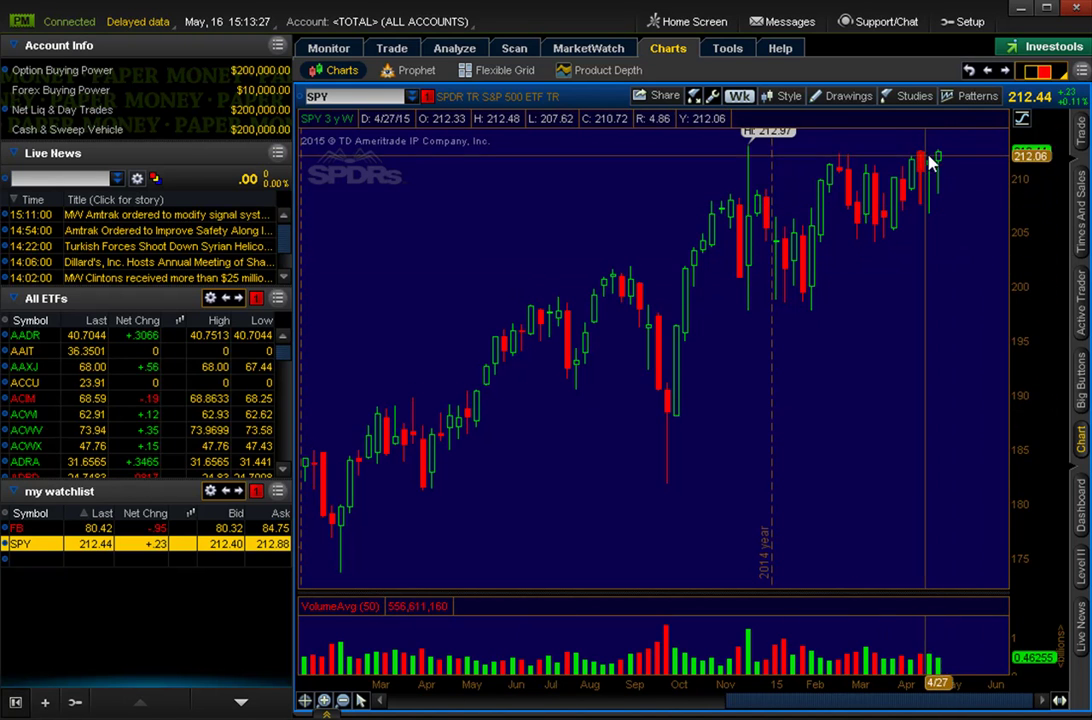
# Switch the SPY chart back to 1 Y : D daily candles.
pyautogui.click(739, 96)
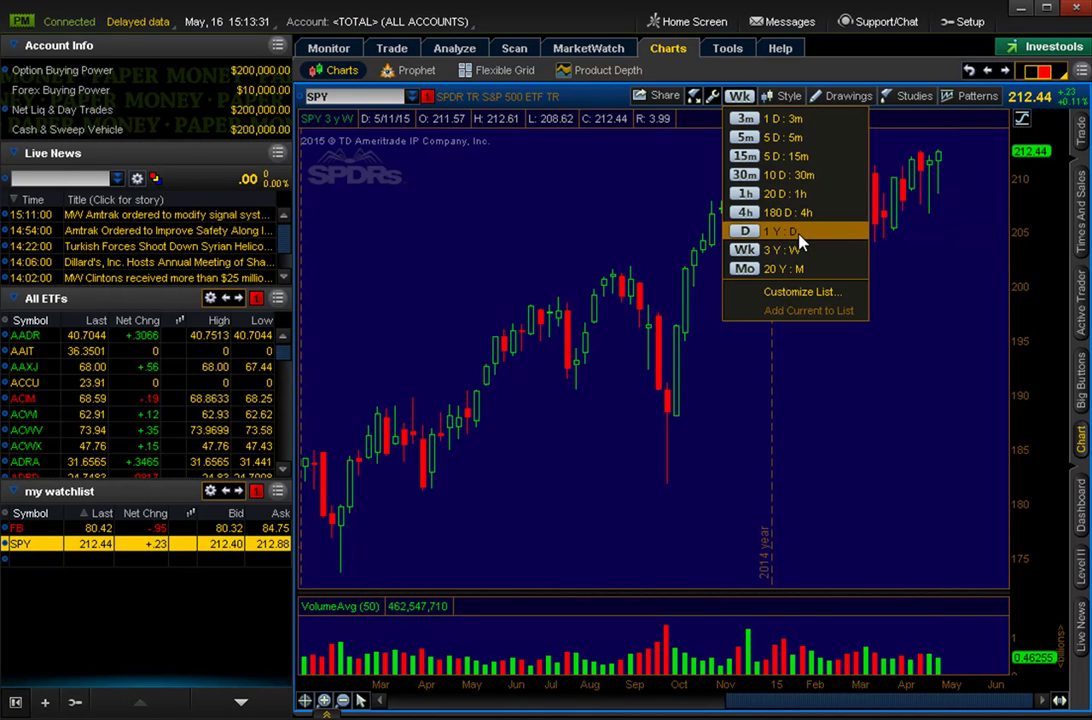
pyautogui.click(792, 233)
pyautogui.scroll(3, 697, 392)
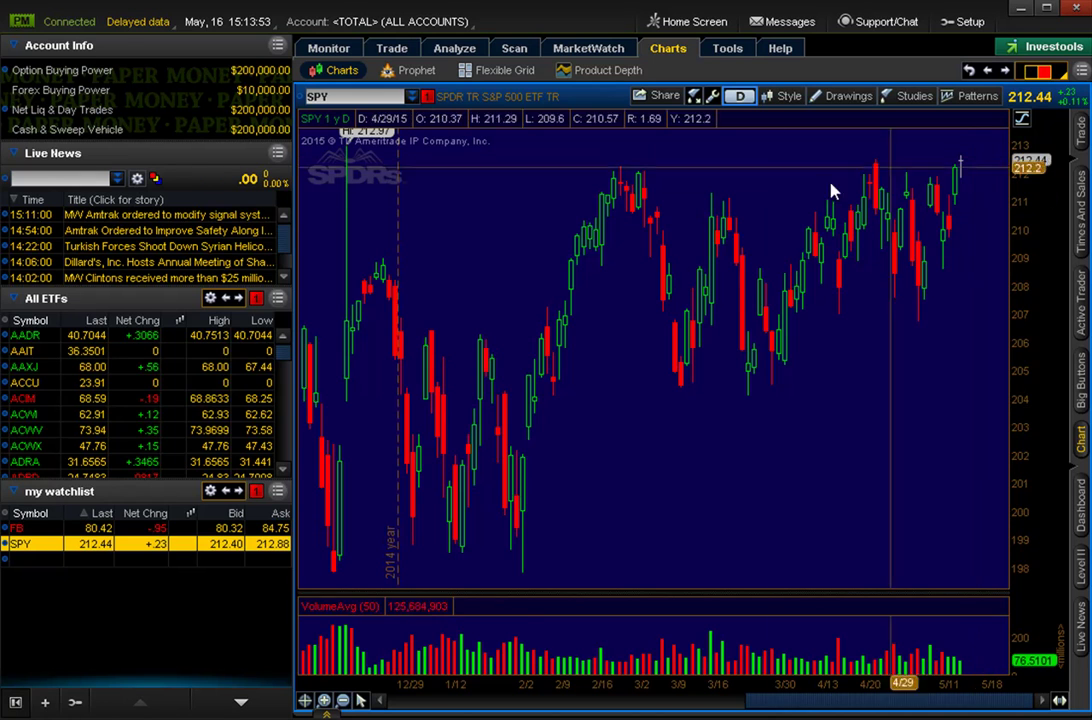
# Drag-zoom the daily chart to cover roughly January through mid-May.
pyautogui.moveTo(458, 262)
pyautogui.mouseDown()
pyautogui.moveTo(1025, 300)
pyautogui.moveTo(1015, 310)
pyautogui.mouseUp()
pyautogui.moveTo(451, 434); pyautogui.dragTo(819, 410)
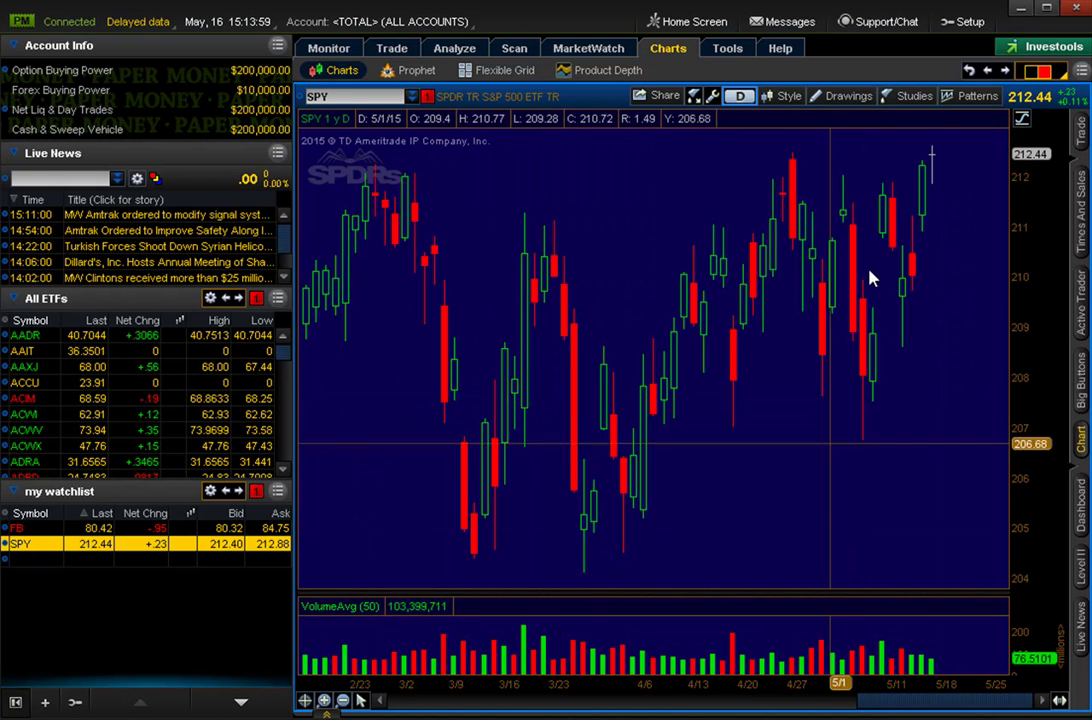
pyautogui.moveTo(575, 670); pyautogui.dragTo(1010, 668)
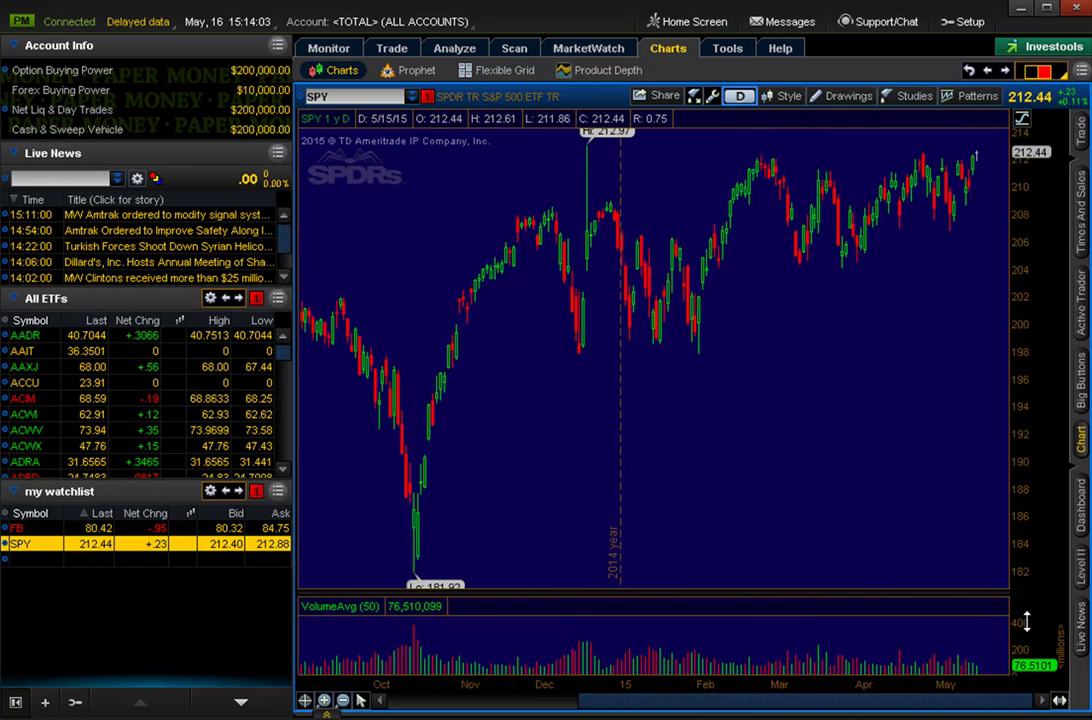
pyautogui.moveTo(640, 376); pyautogui.dragTo(990, 300)
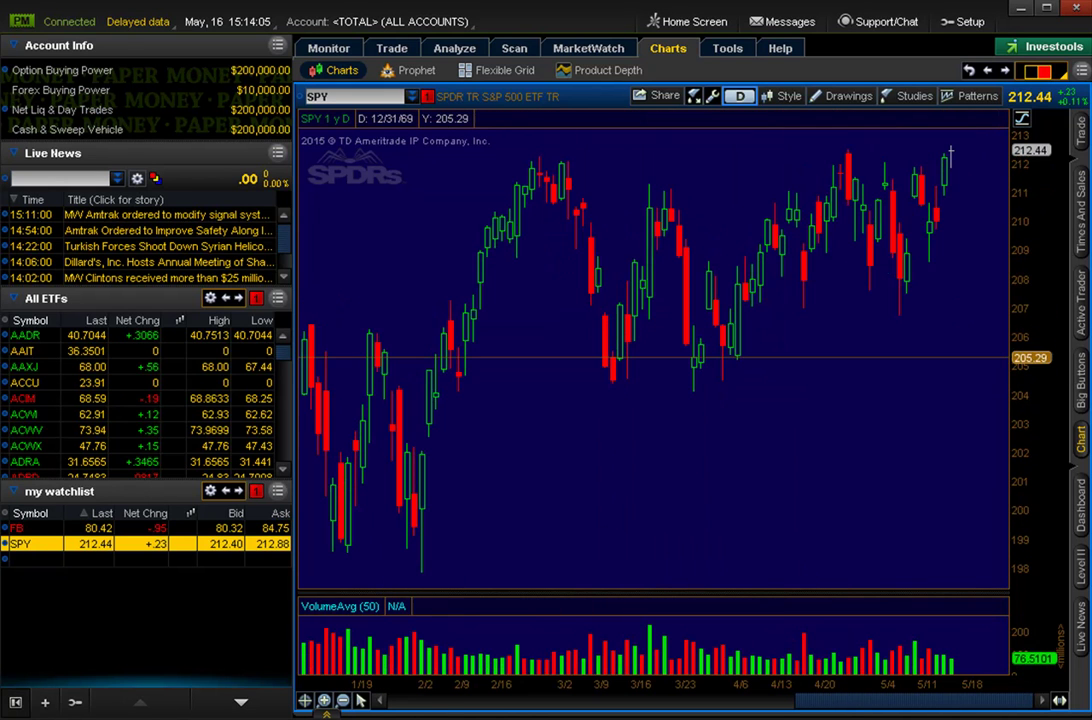
# Add a text note mid-chart containing the contact e-mail address.
pyautogui.click(848, 96)
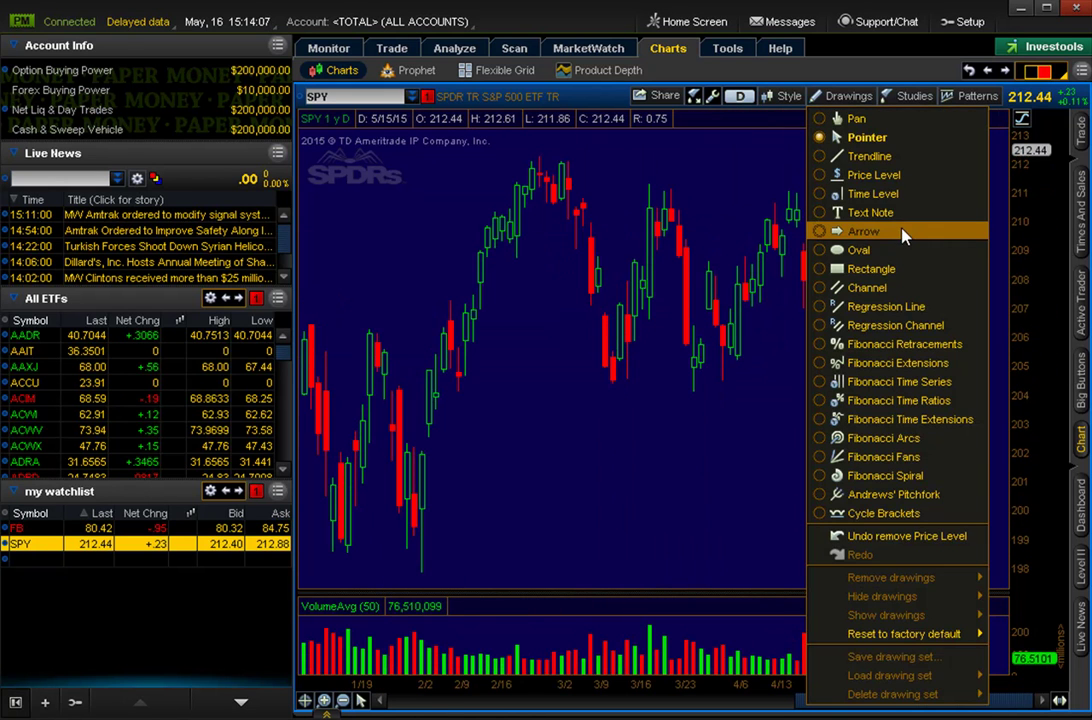
pyautogui.click(875, 210)
pyautogui.click(614, 441)
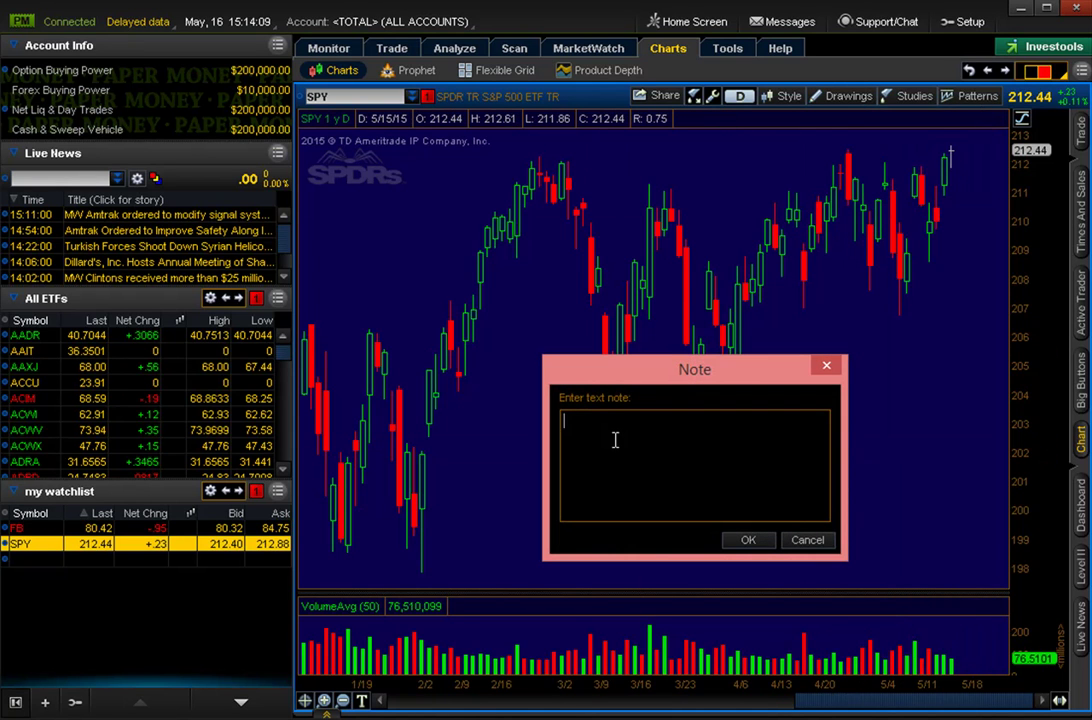
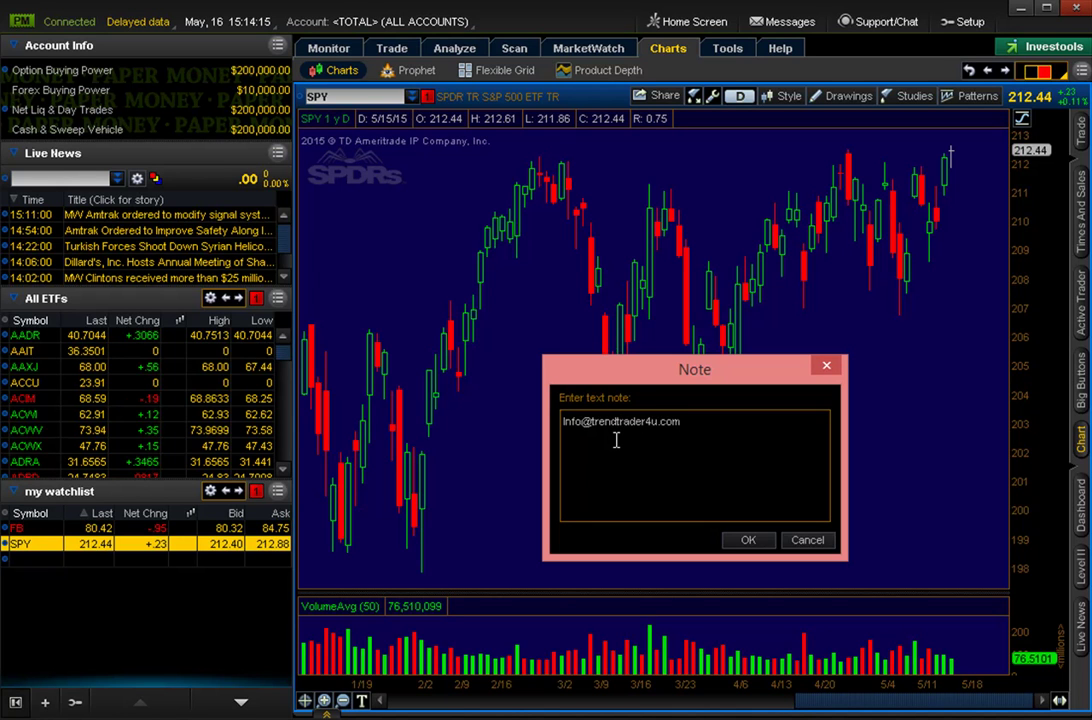
pyautogui.click(748, 540)
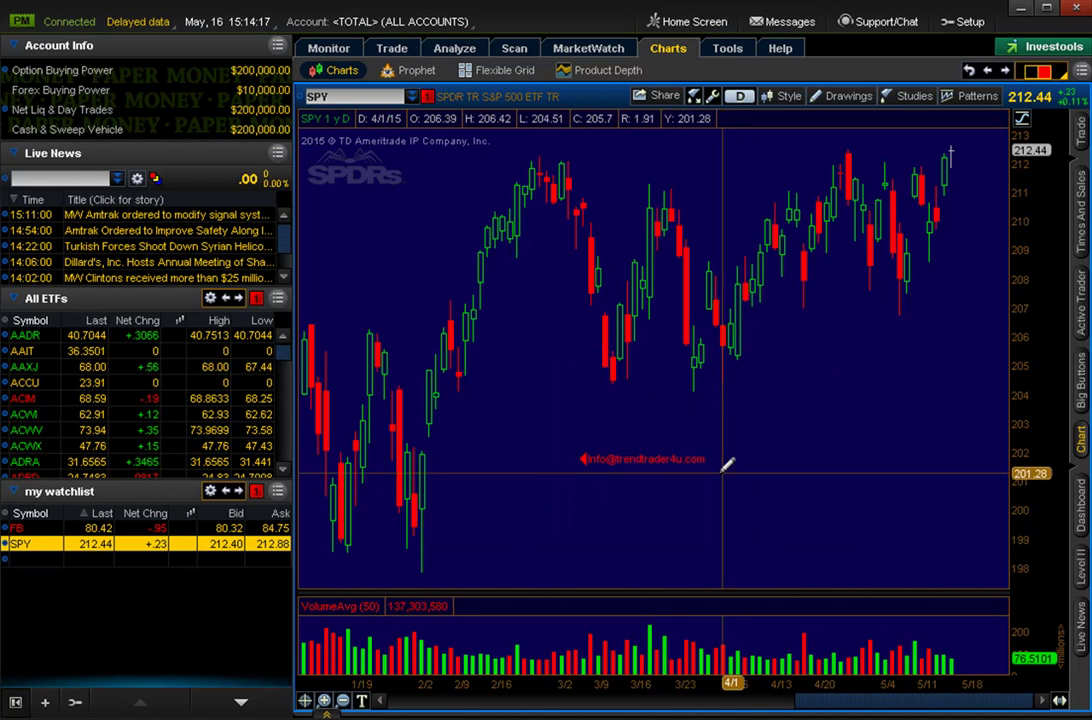
# Set the text note's font size to 24 and turn off its pointer arrow.
pyautogui.rightClick(630, 458)
pyautogui.click(712, 458)
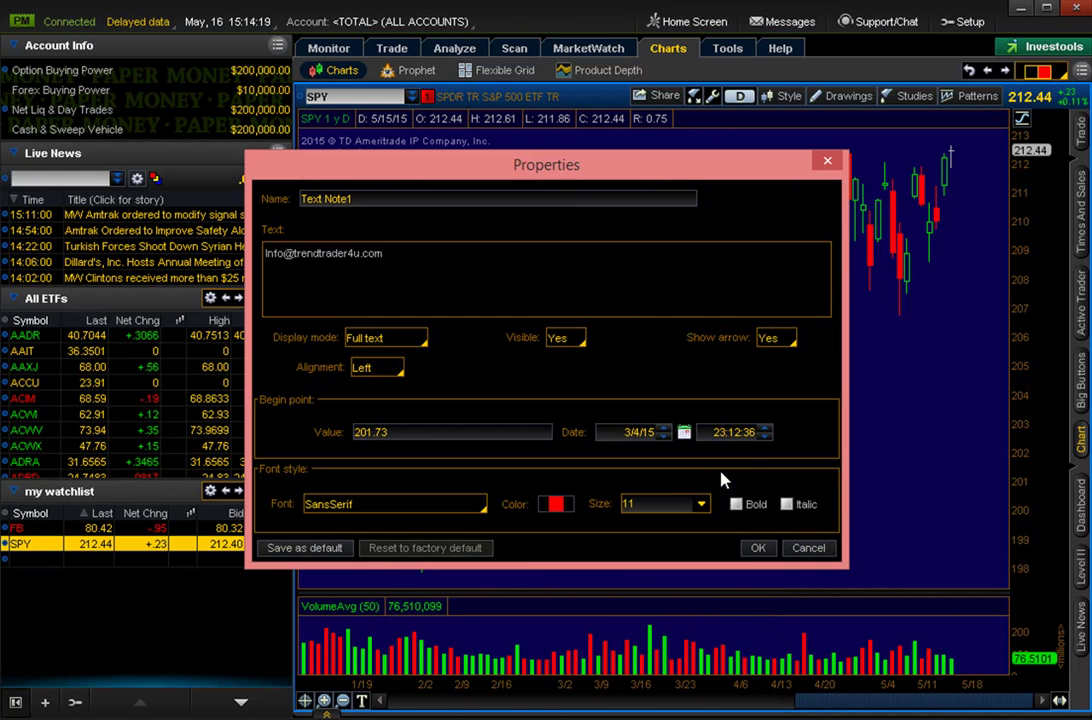
pyautogui.click(704, 511)
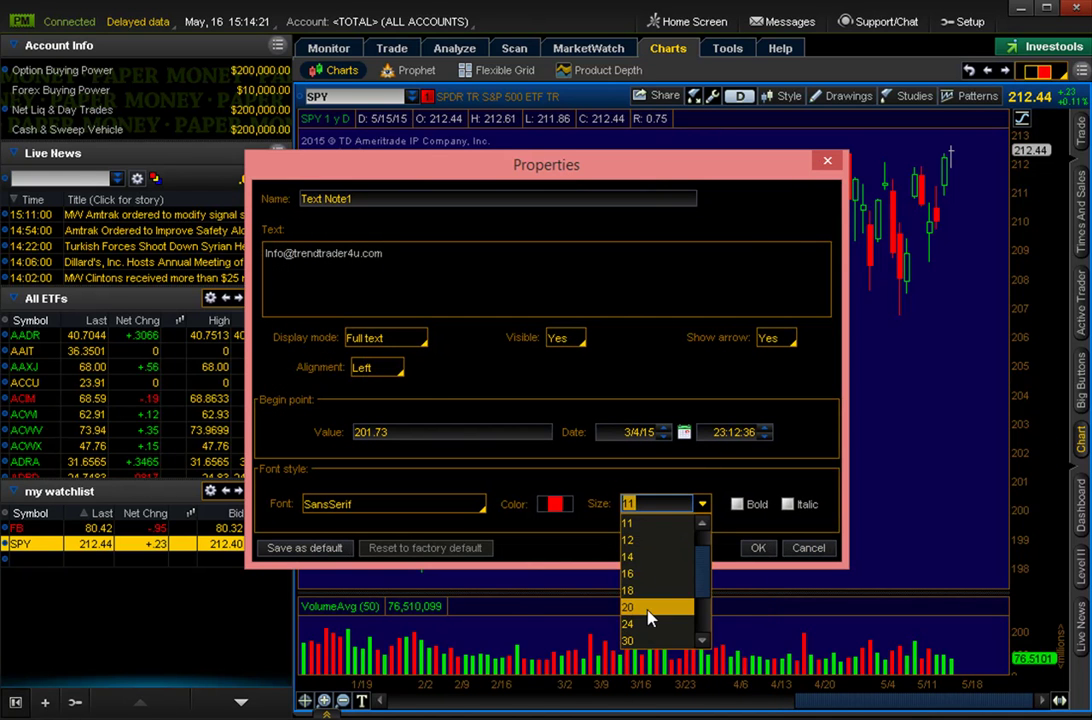
pyautogui.click(646, 608)
pyautogui.click(777, 338)
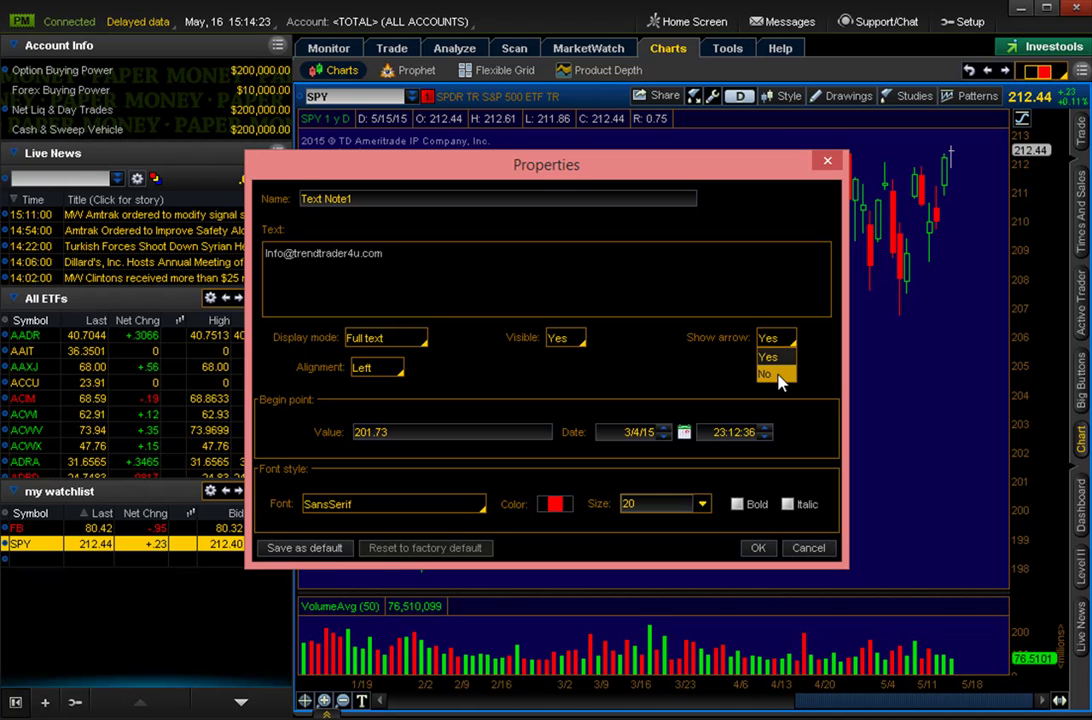
pyautogui.click(770, 370)
pyautogui.click(703, 504)
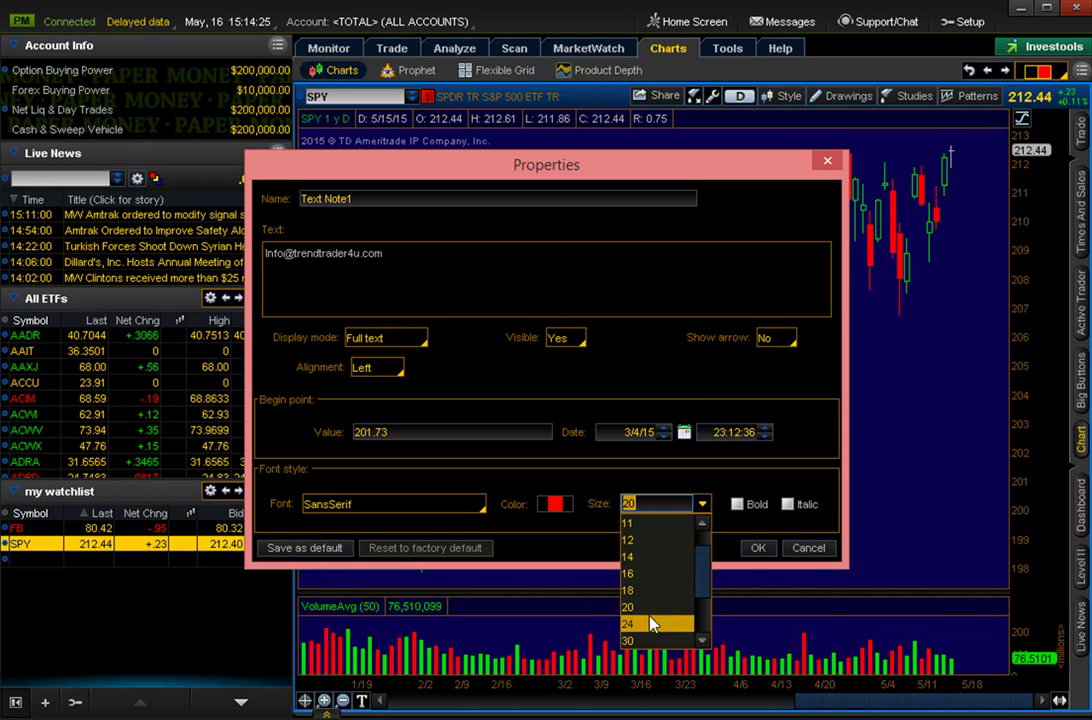
pyautogui.click(640, 689)
pyautogui.click(760, 553)
# Make the volume pane taller by raising its divider.
pyautogui.click(866, 97)
pyautogui.click(873, 147)
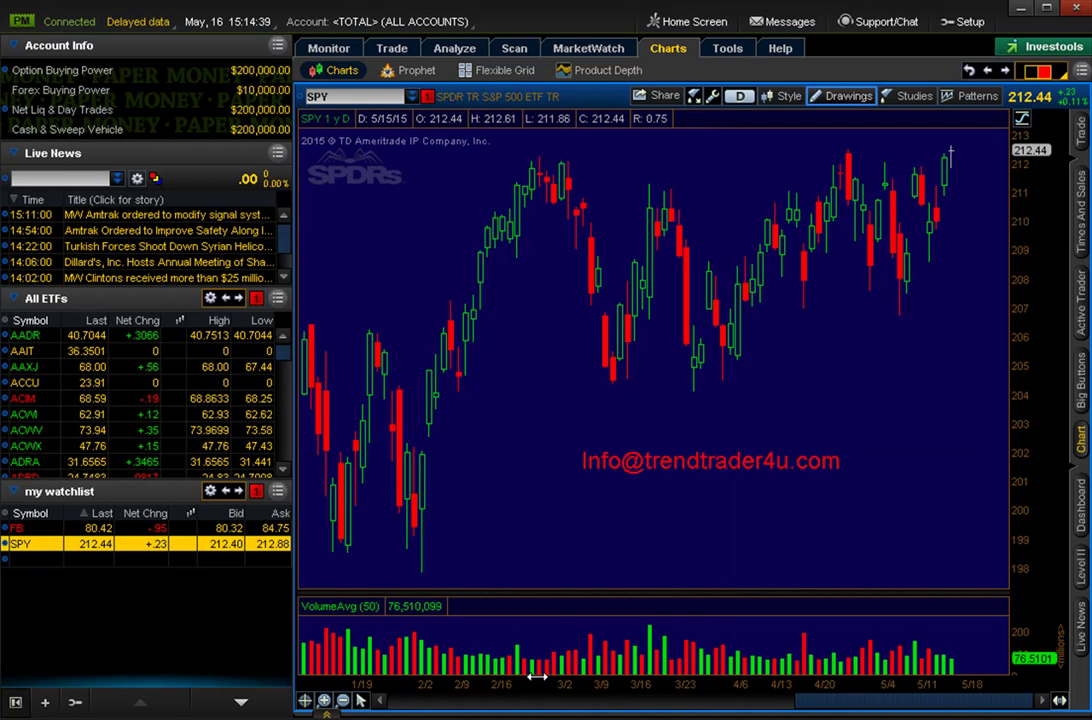
pyautogui.moveTo(551, 593); pyautogui.dragTo(541, 561)
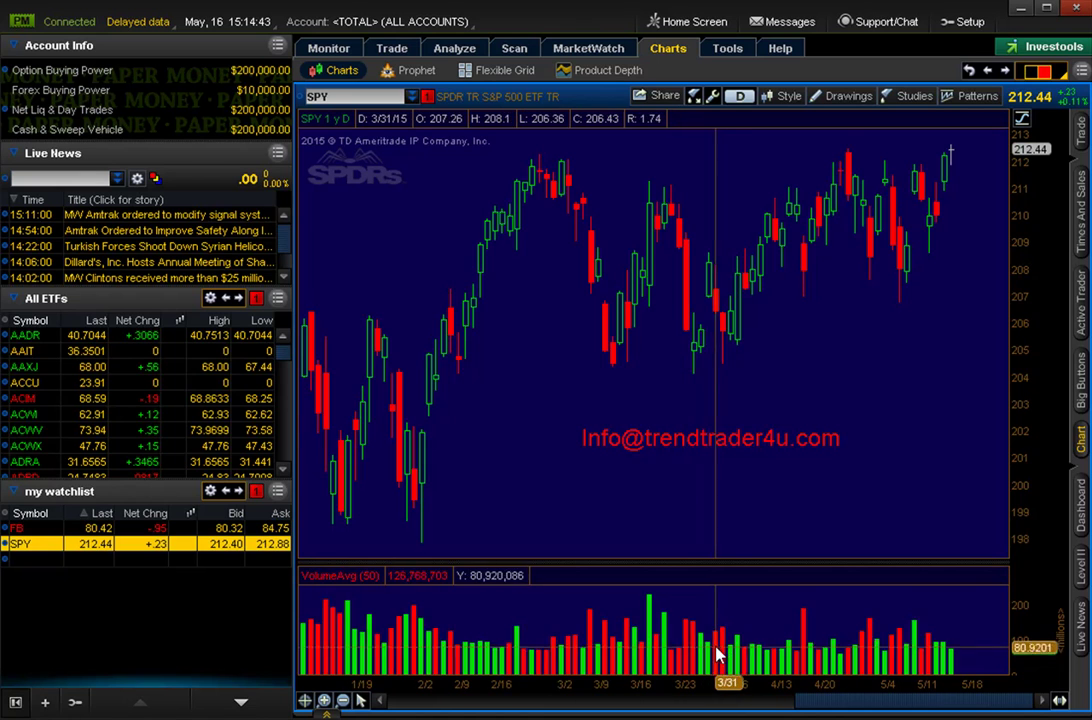